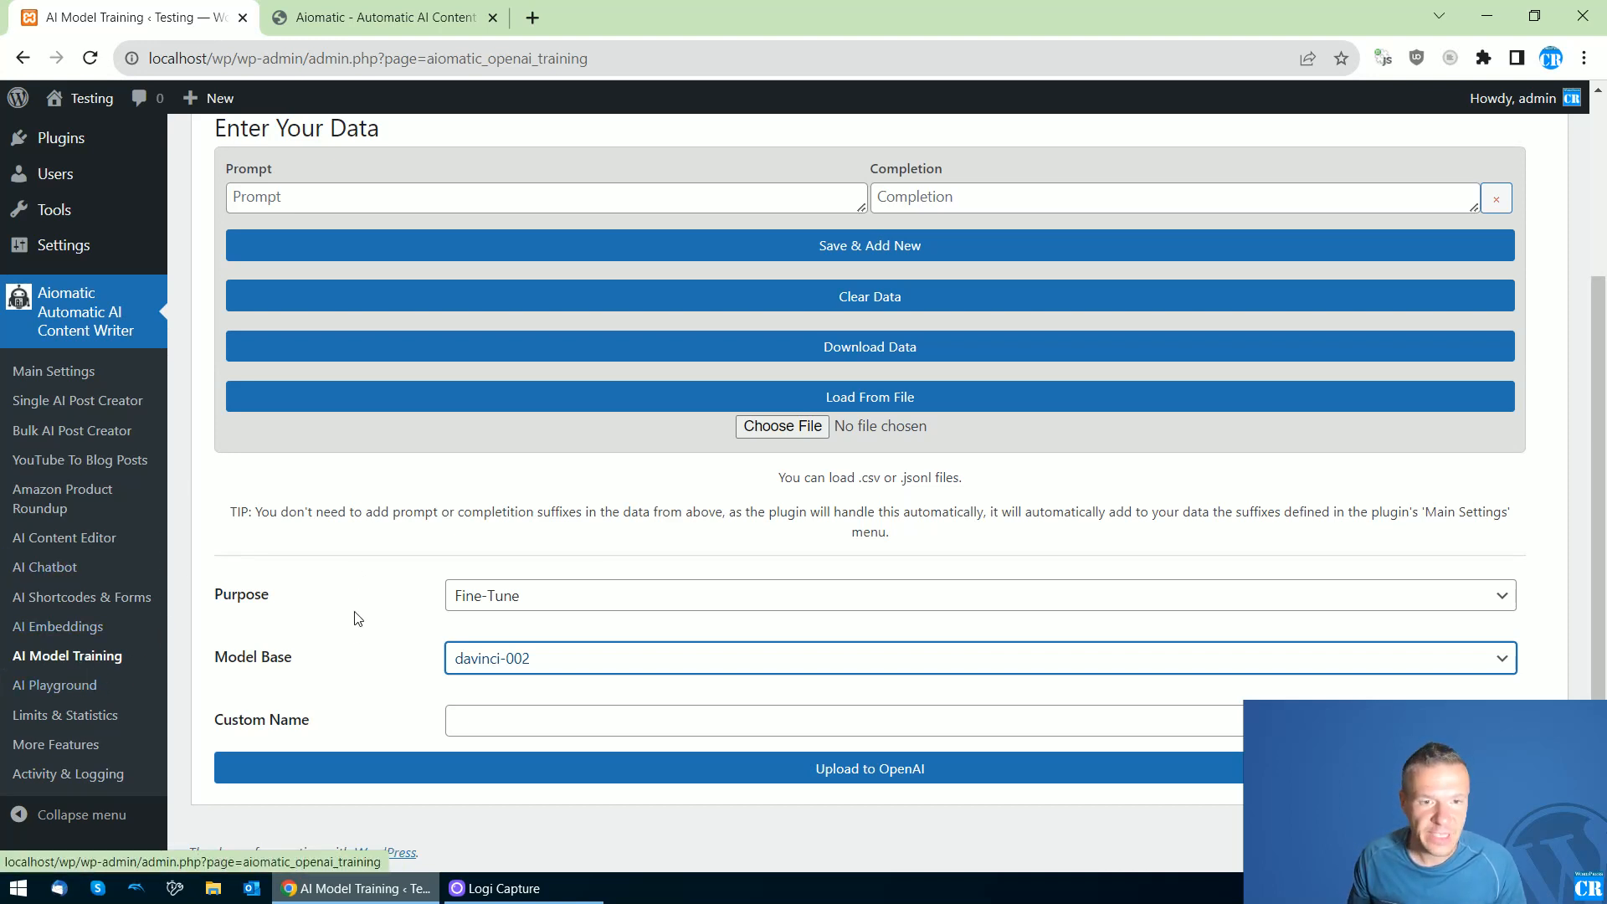
Set the model base of the manually entered fine-tuning dataset to gpt-3.5-turbo-0613
click(482, 661)
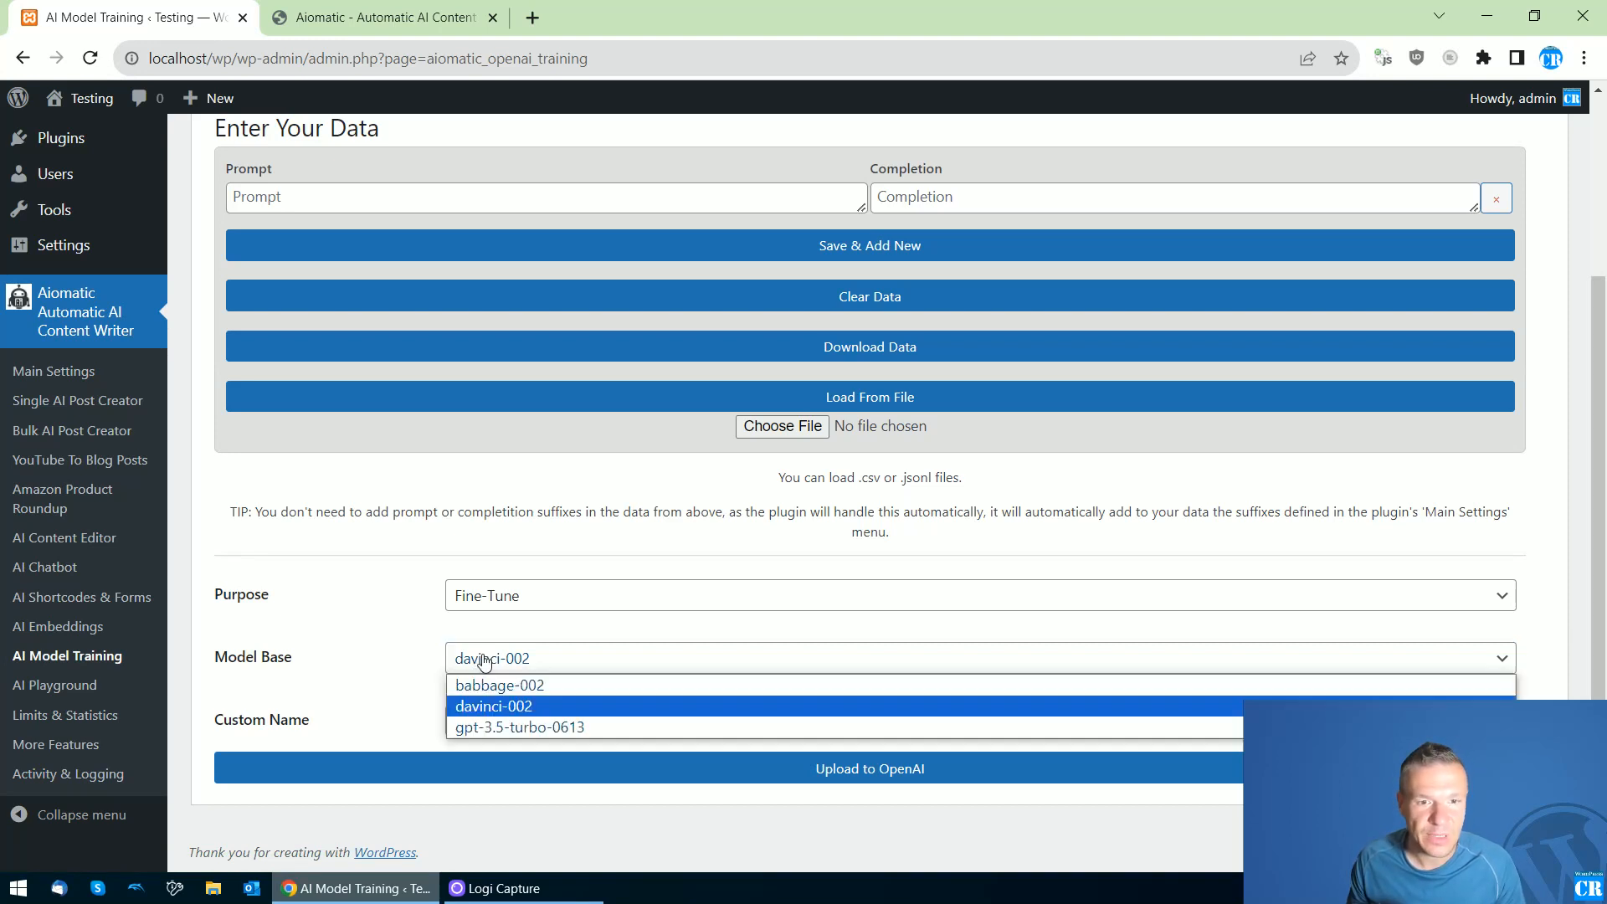
click(521, 728)
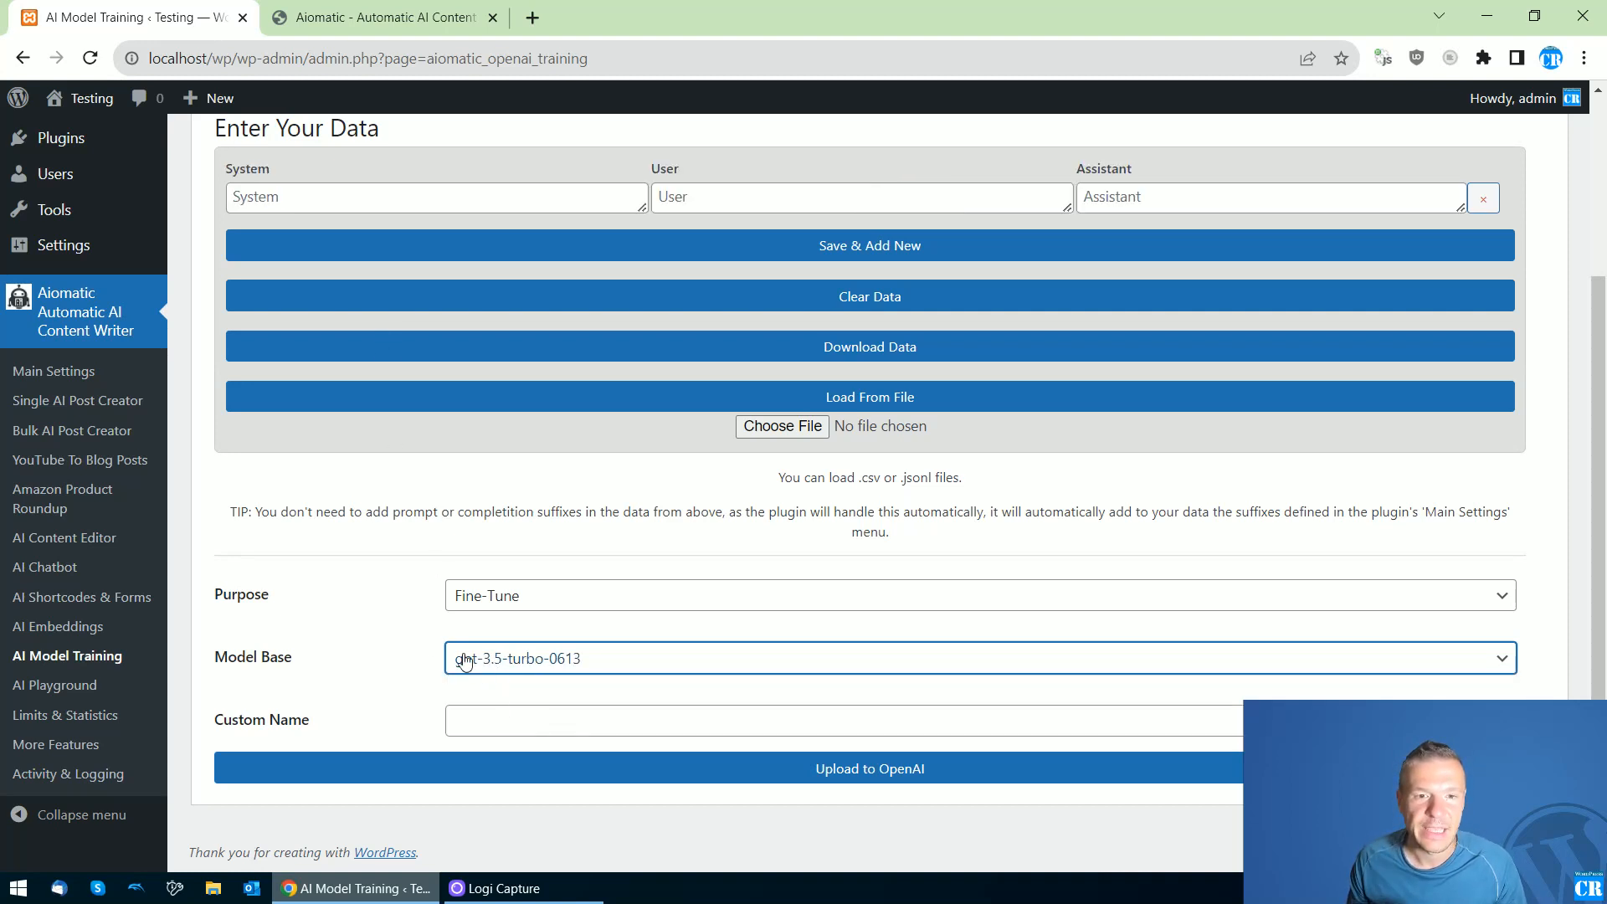
scroll(341, 623, up, 1)
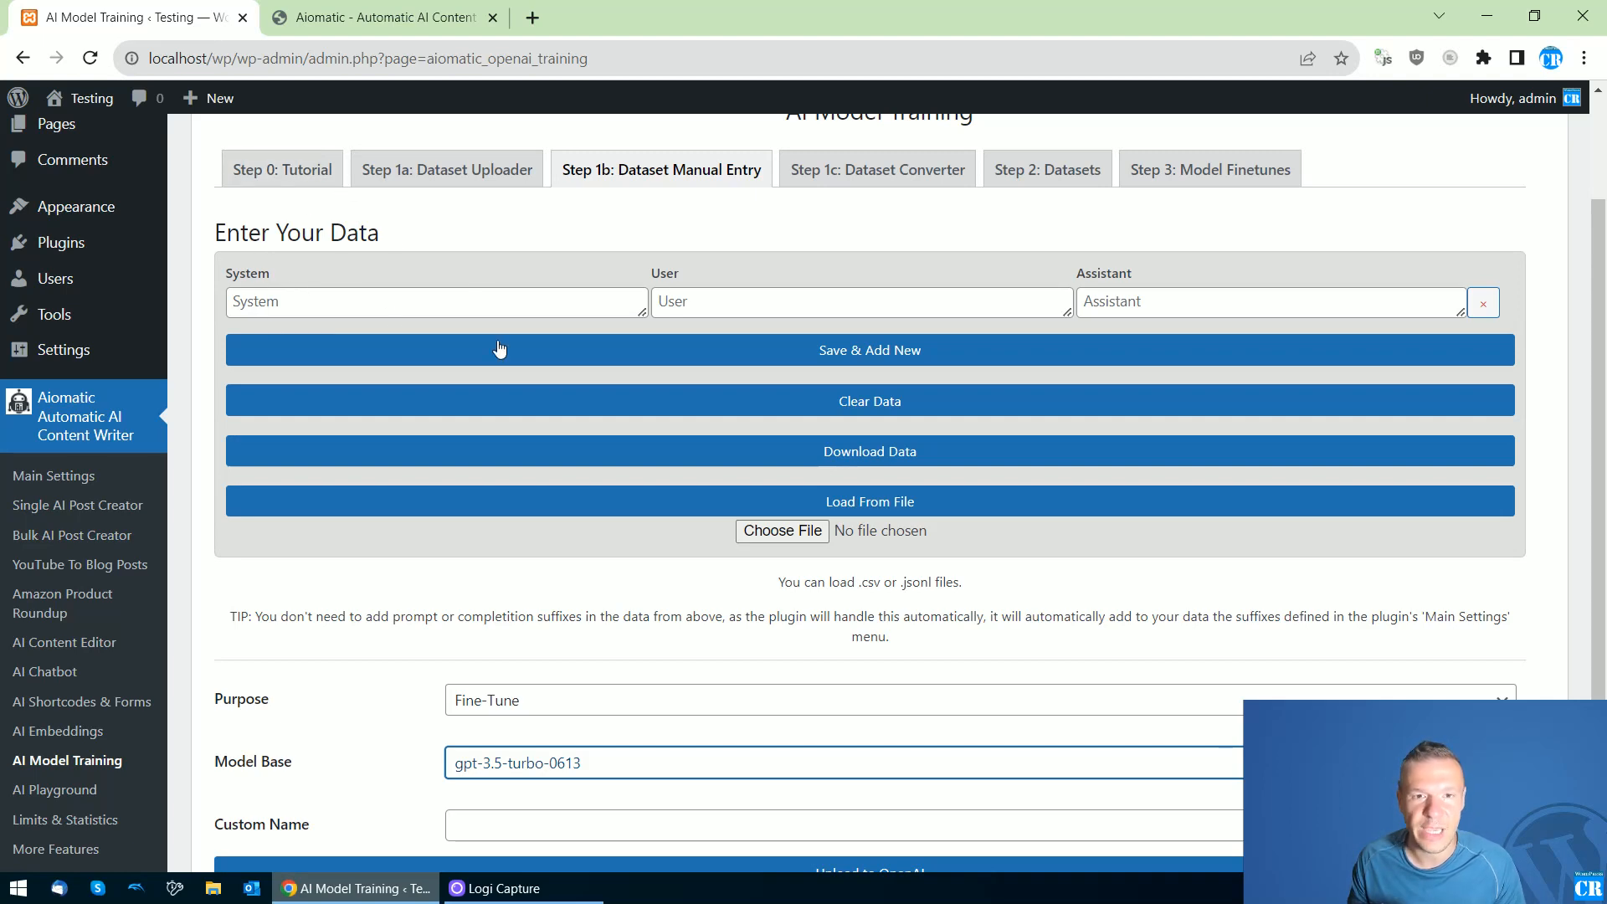
scroll(586, 418, down, 1)
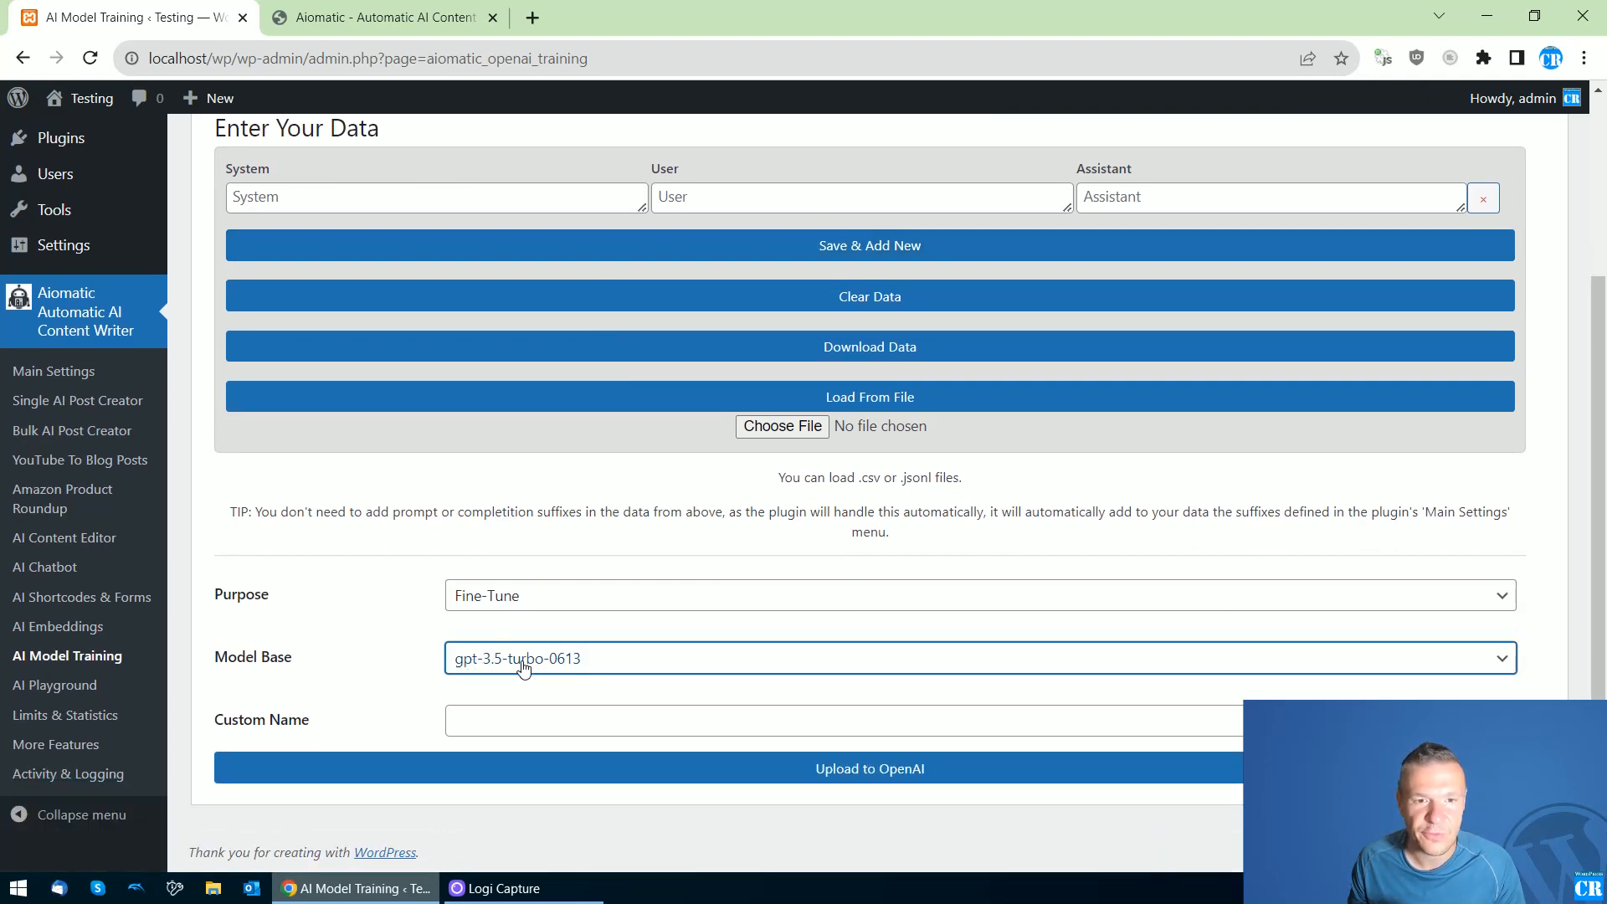
scroll(316, 433, up, 3)
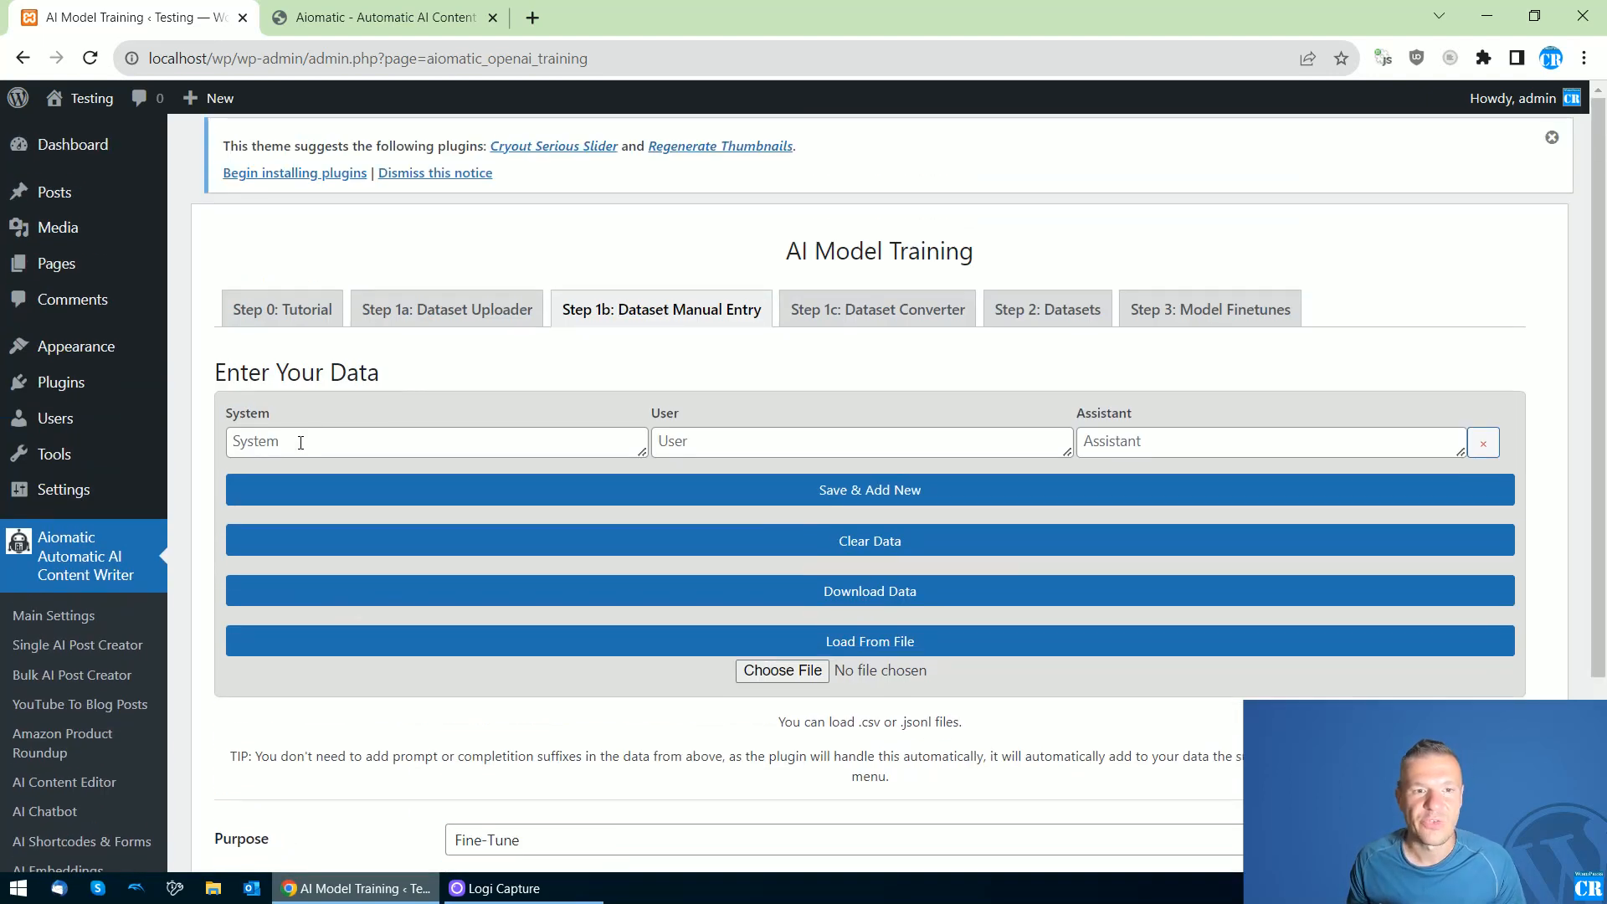
scroll(300, 443, down, 3)
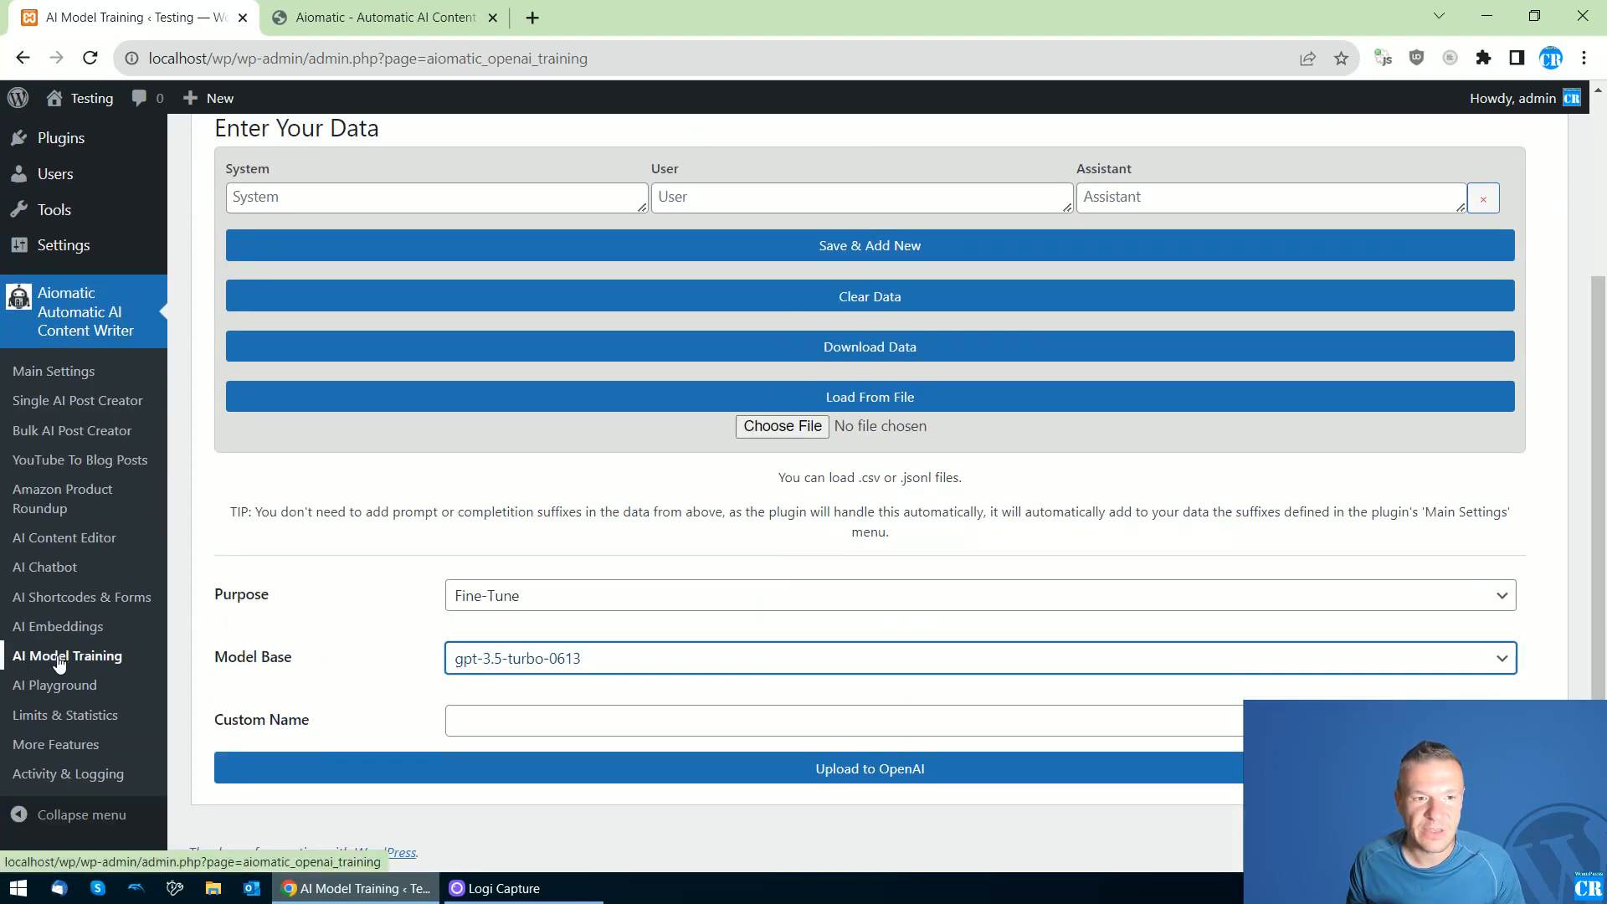
scroll(316, 617, up, 3)
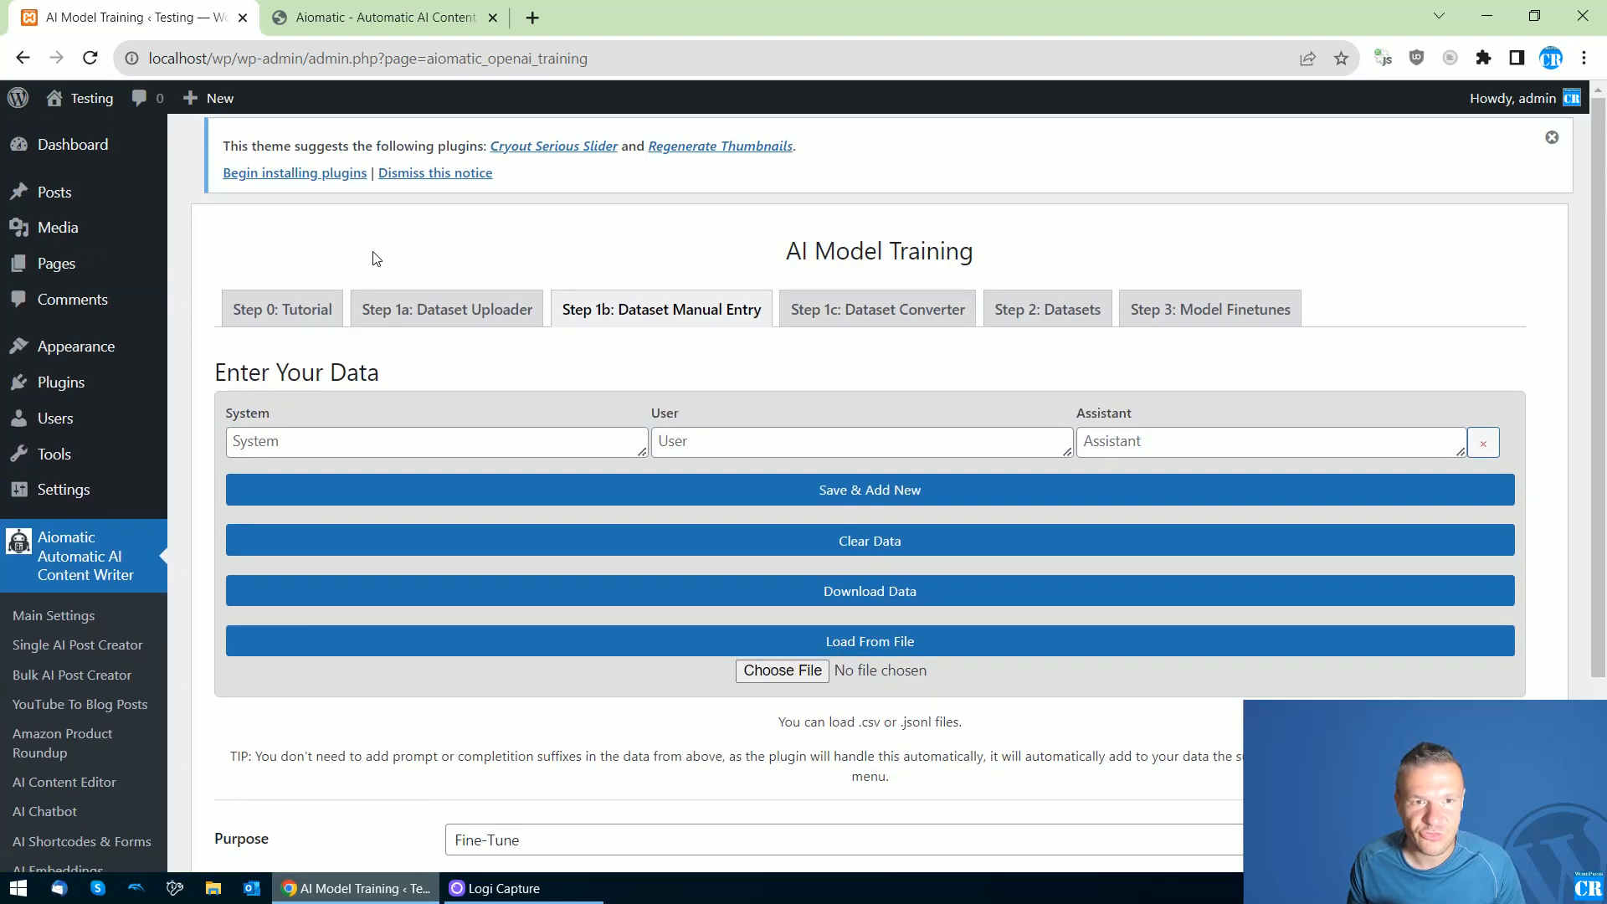
Look at the Dataset Uploader's options and return to the Dataset Manual Entry form
click(425, 322)
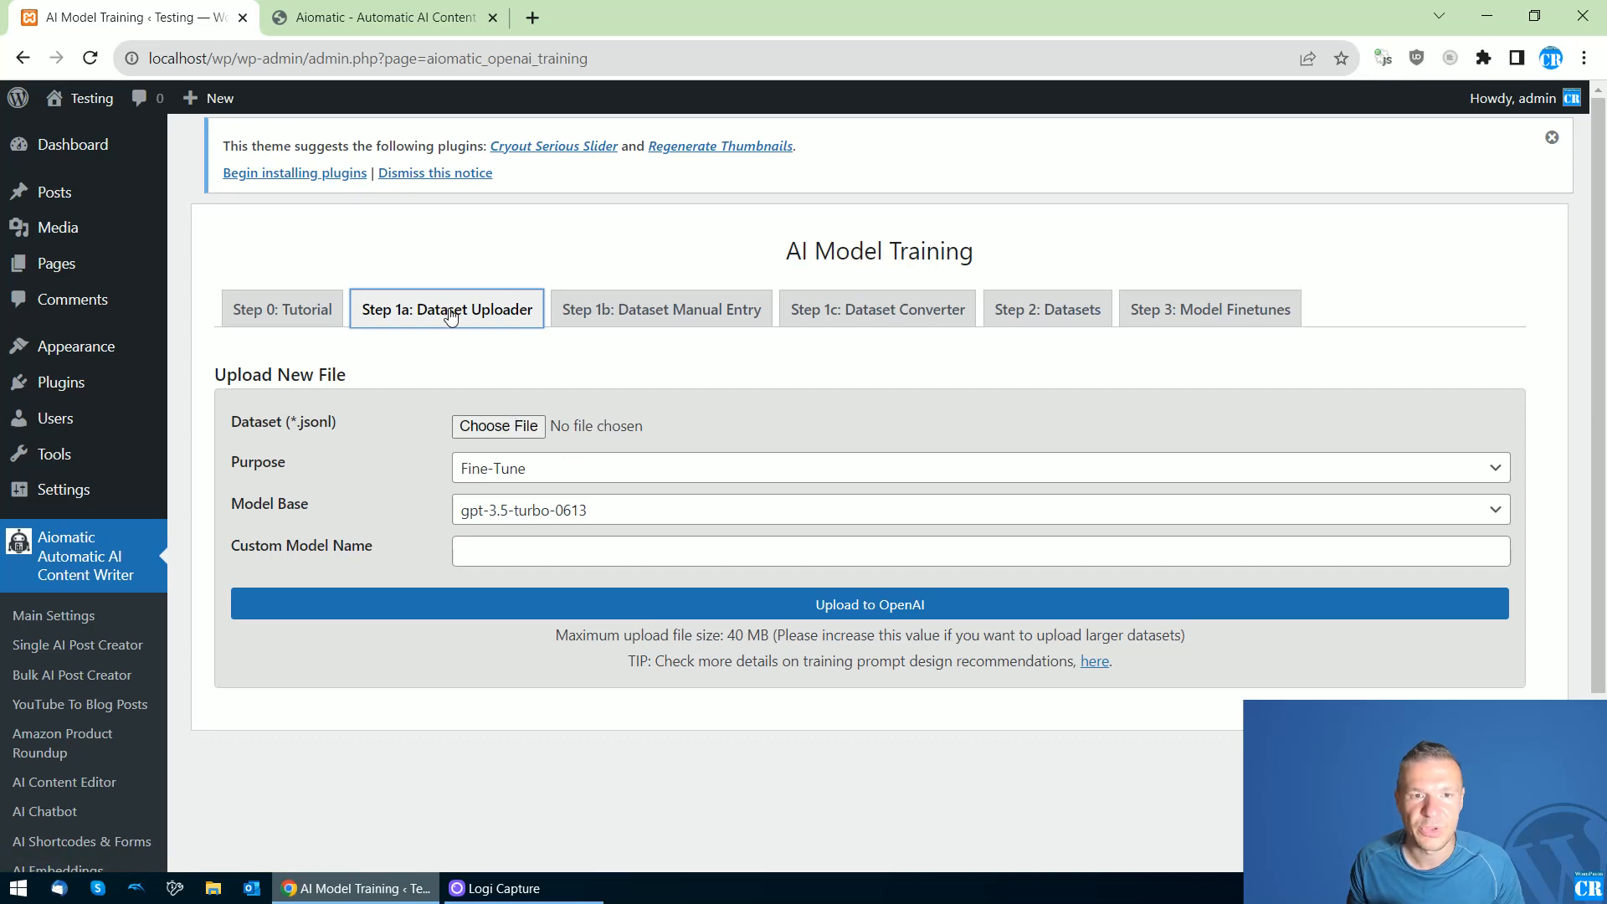
click(603, 314)
scroll(557, 565, down, 3)
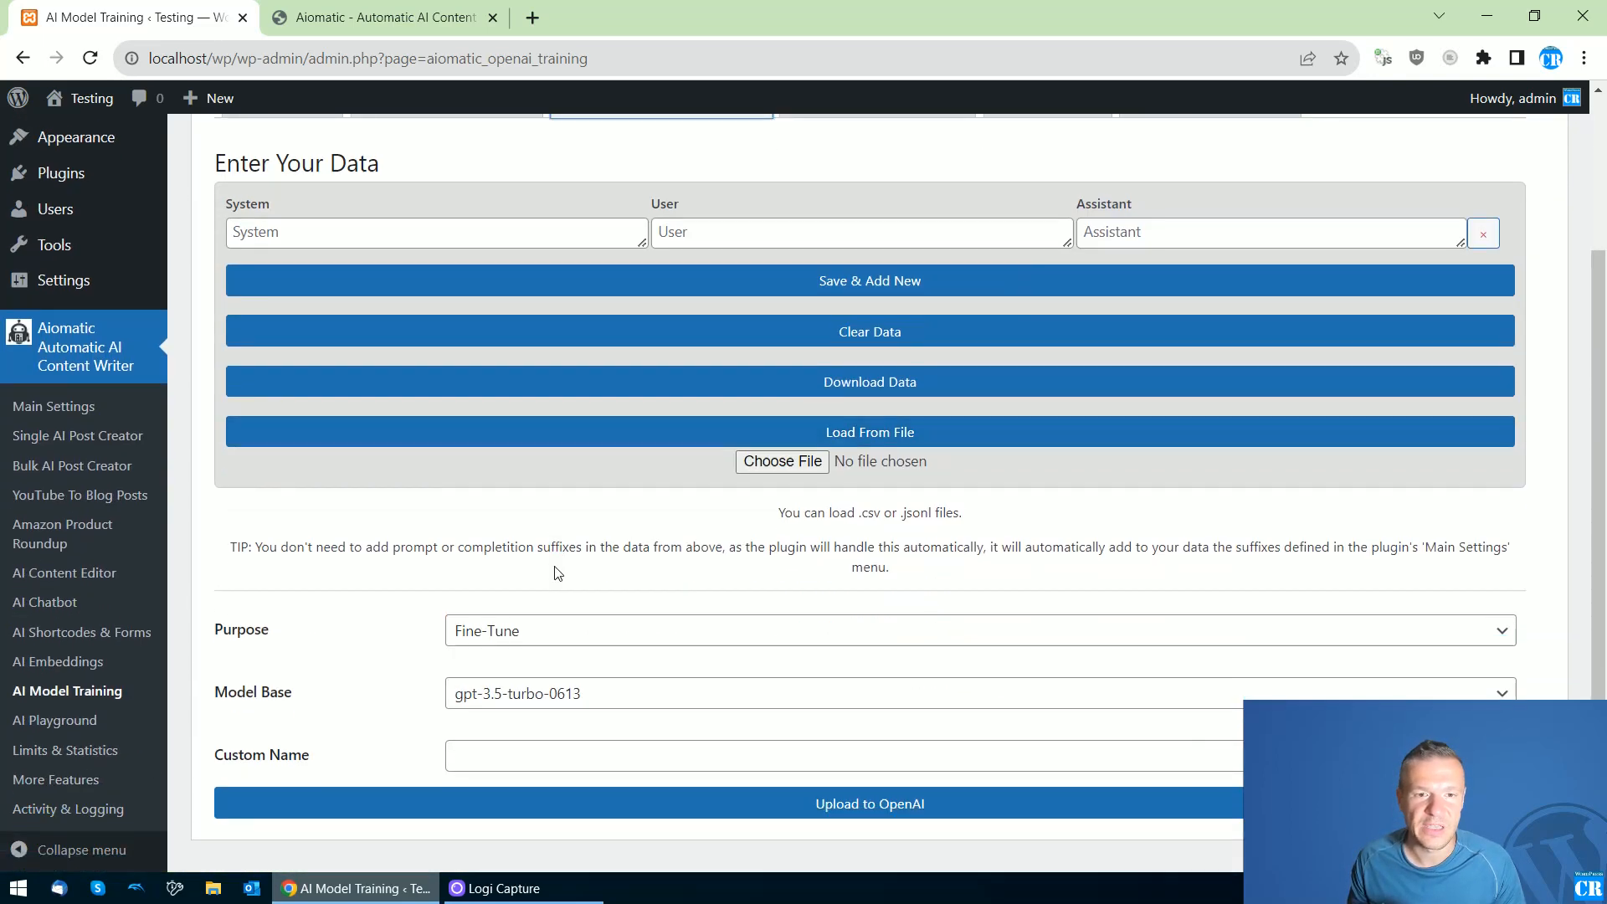
scroll(556, 571, up, 3)
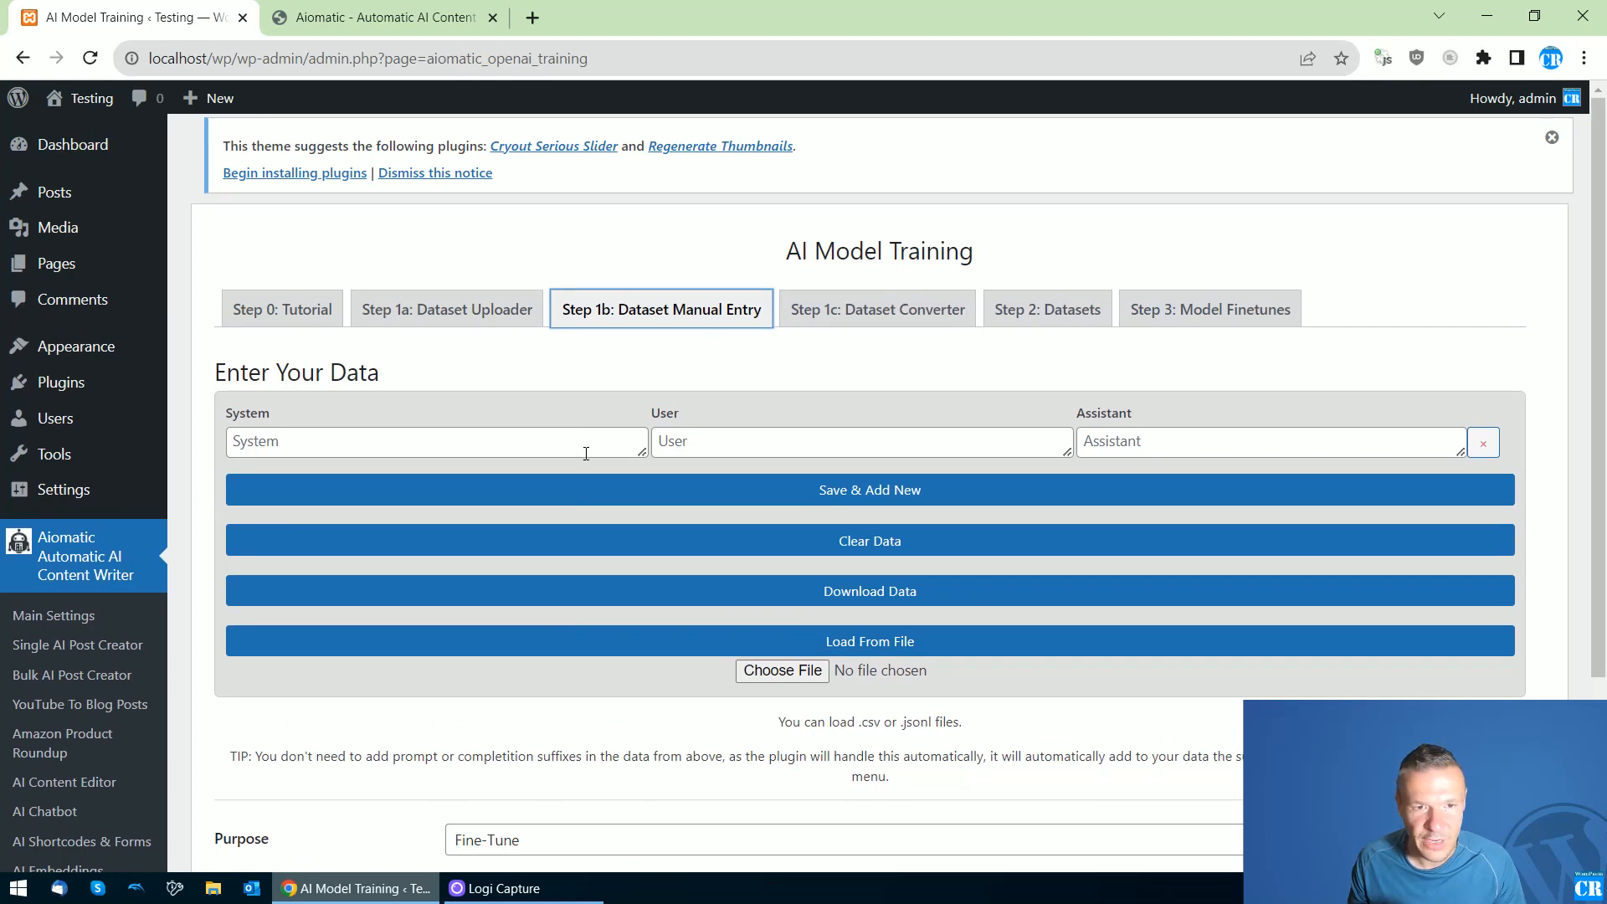
Begin the System message of the first data row with "Your"
scroll(586, 453, down, 3)
click(300, 240)
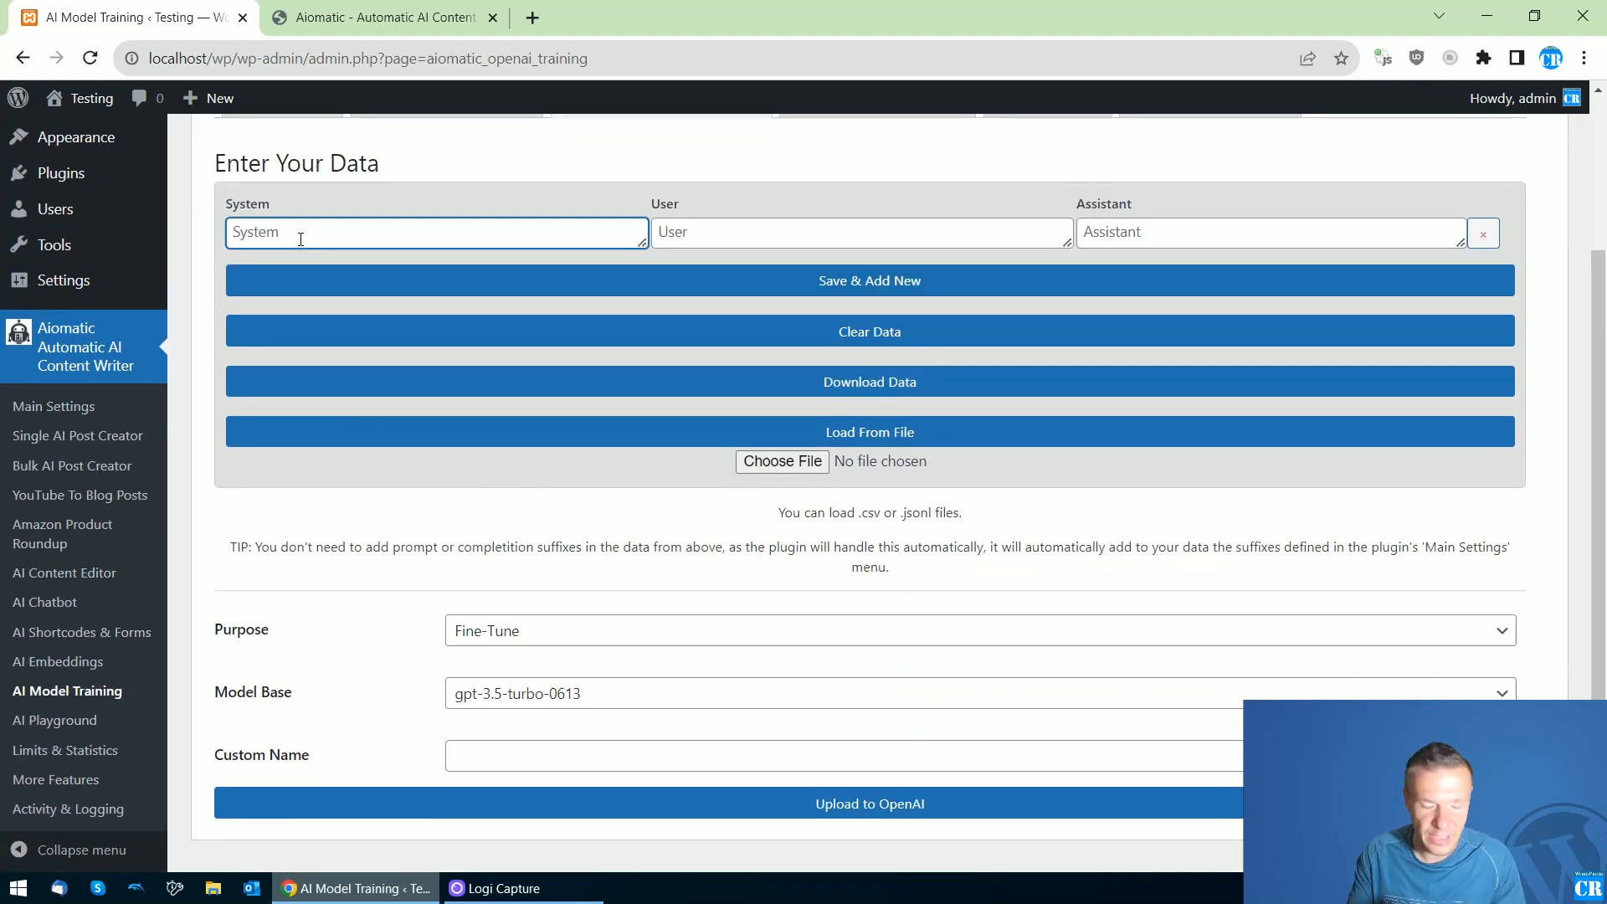
text(Your)
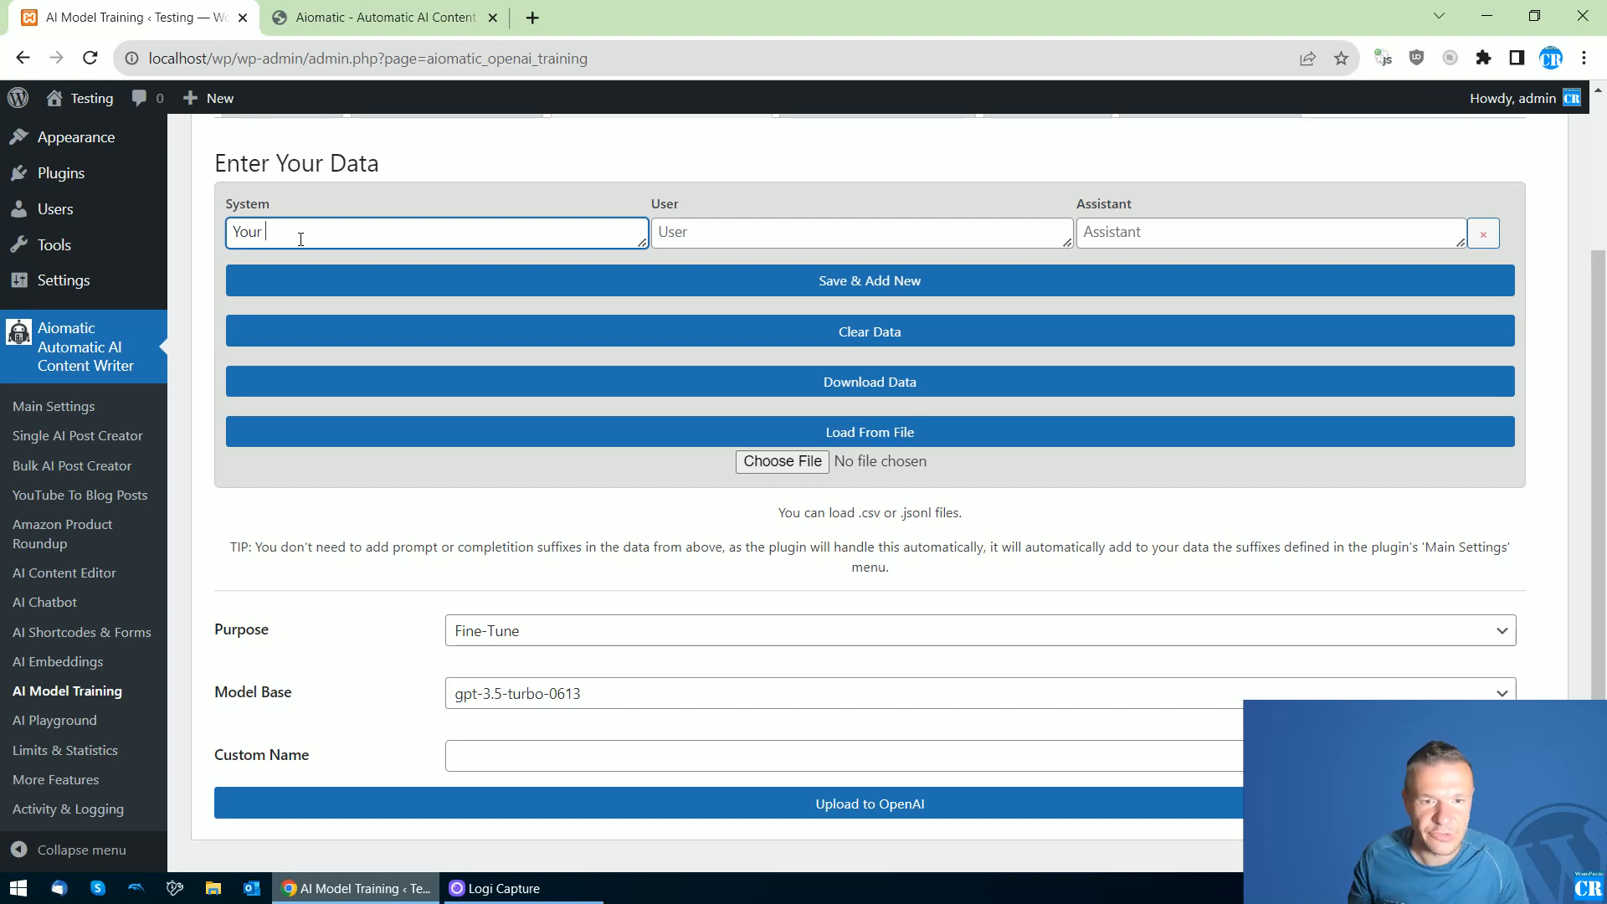
Compare the data entry fields by switching the model base between davinci-002 and gpt-3.5-turbo-0613, ending on gpt-3.5-turbo-0613
click(565, 694)
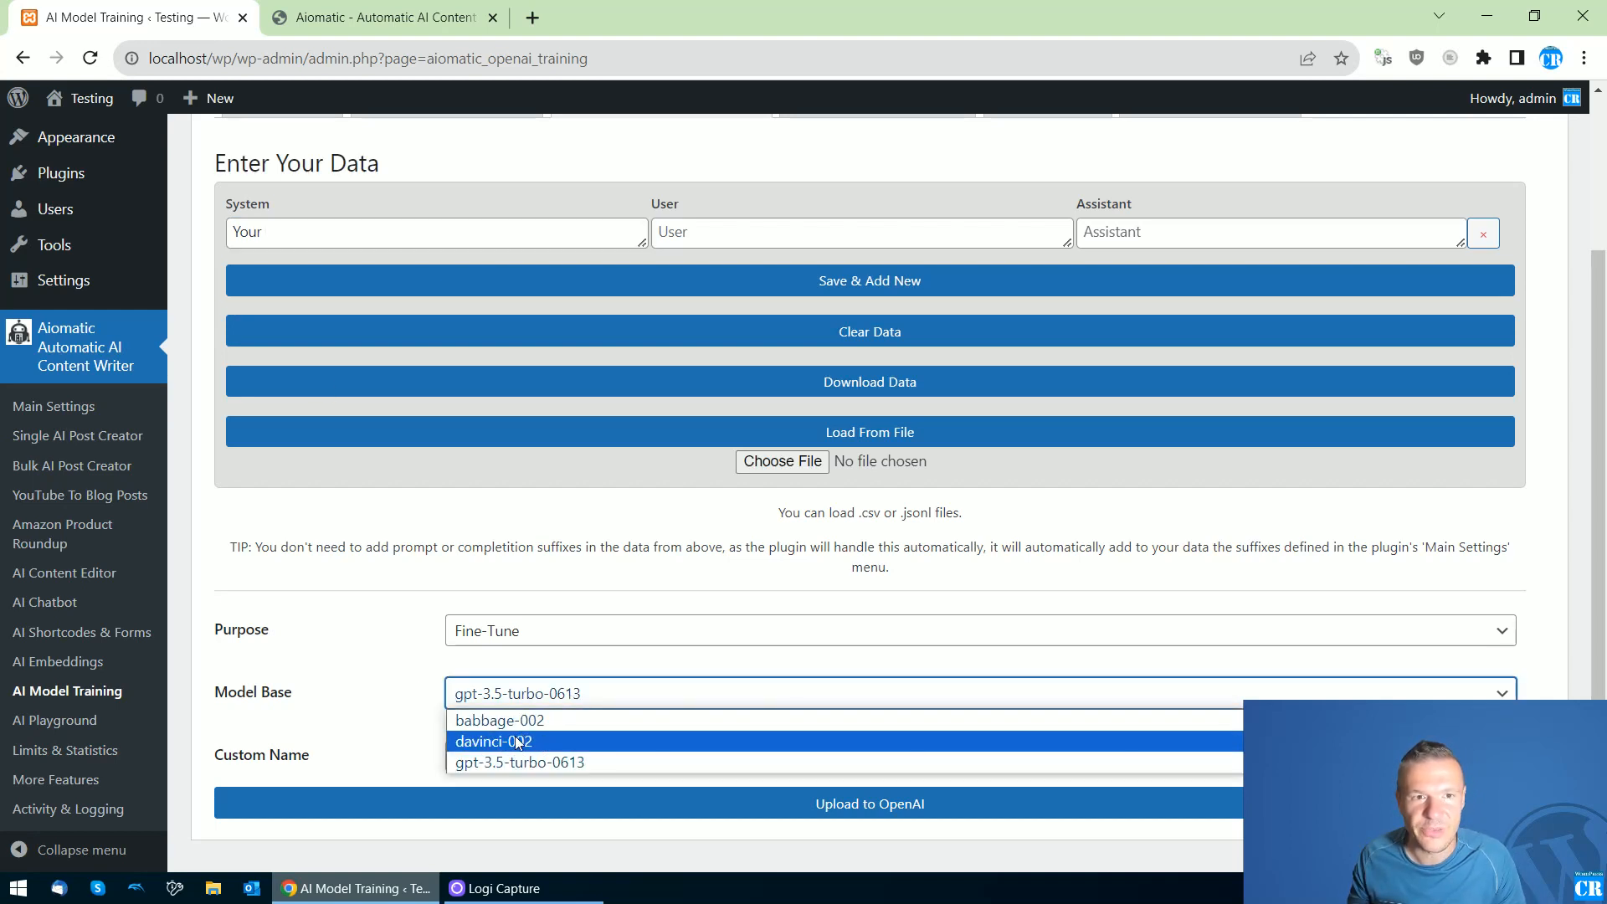
click(517, 743)
click(543, 703)
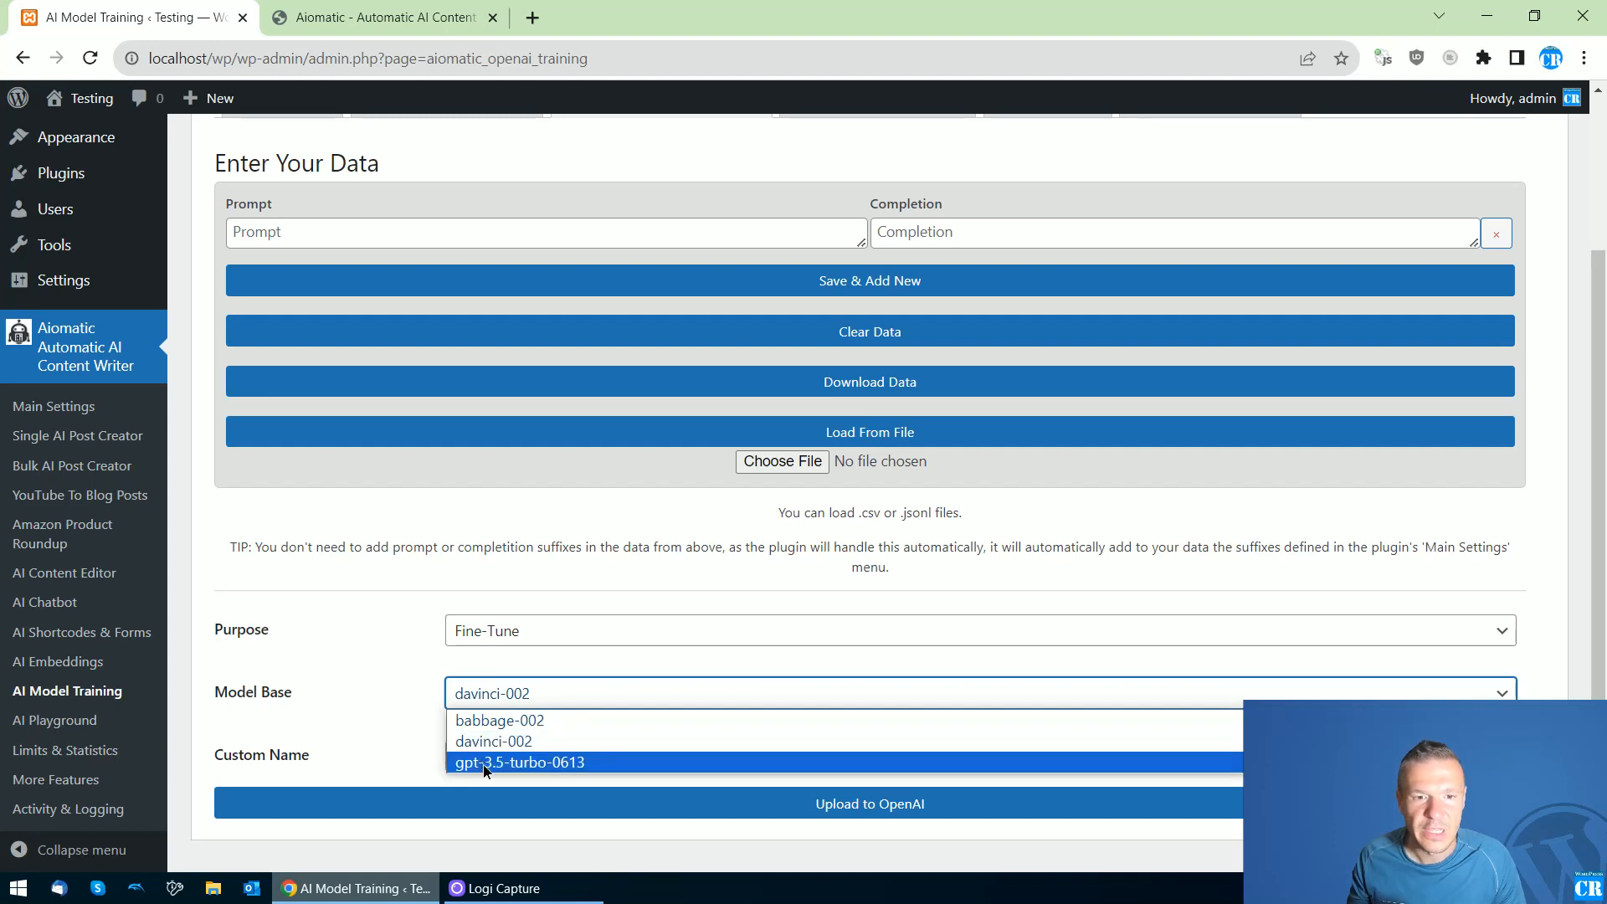
click(484, 763)
click(481, 697)
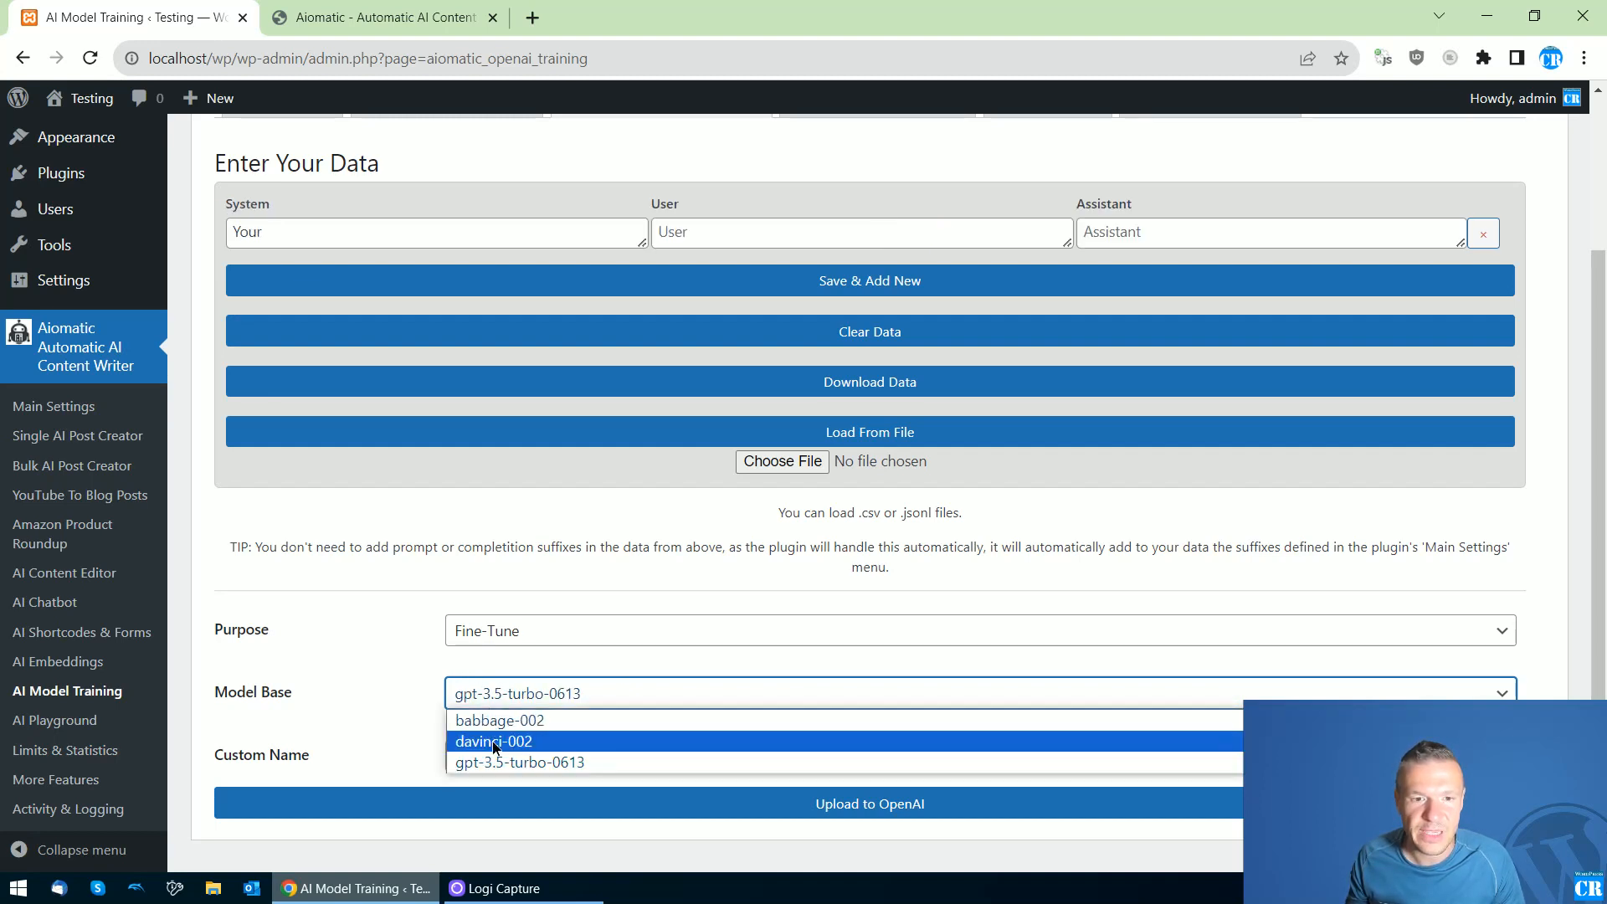
click(494, 743)
click(485, 701)
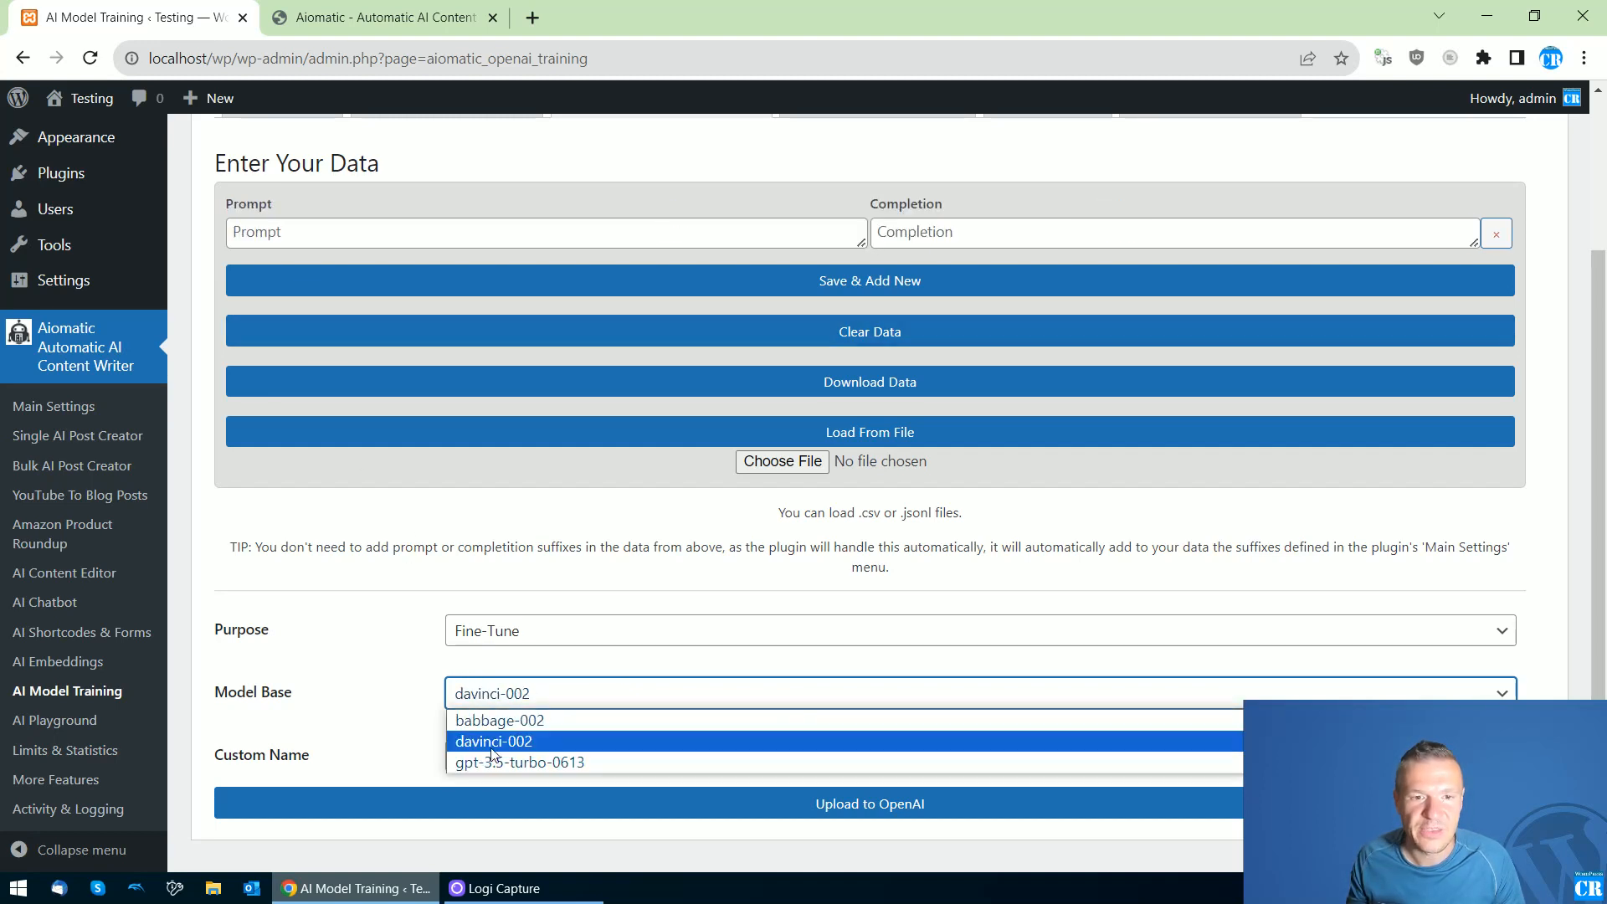
click(468, 741)
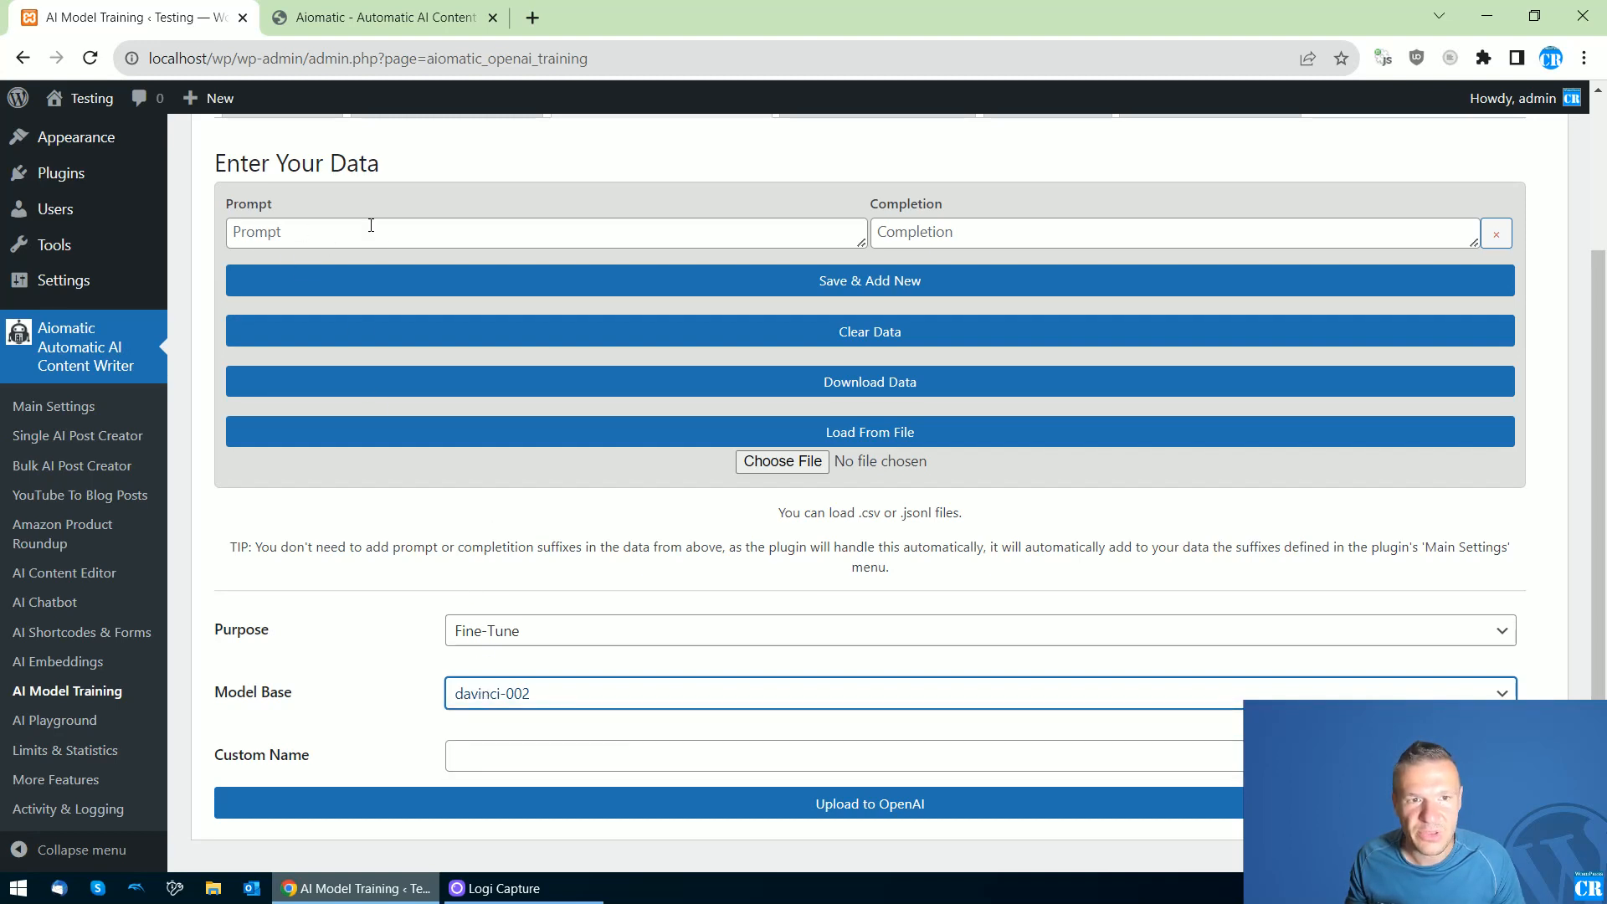
click(532, 701)
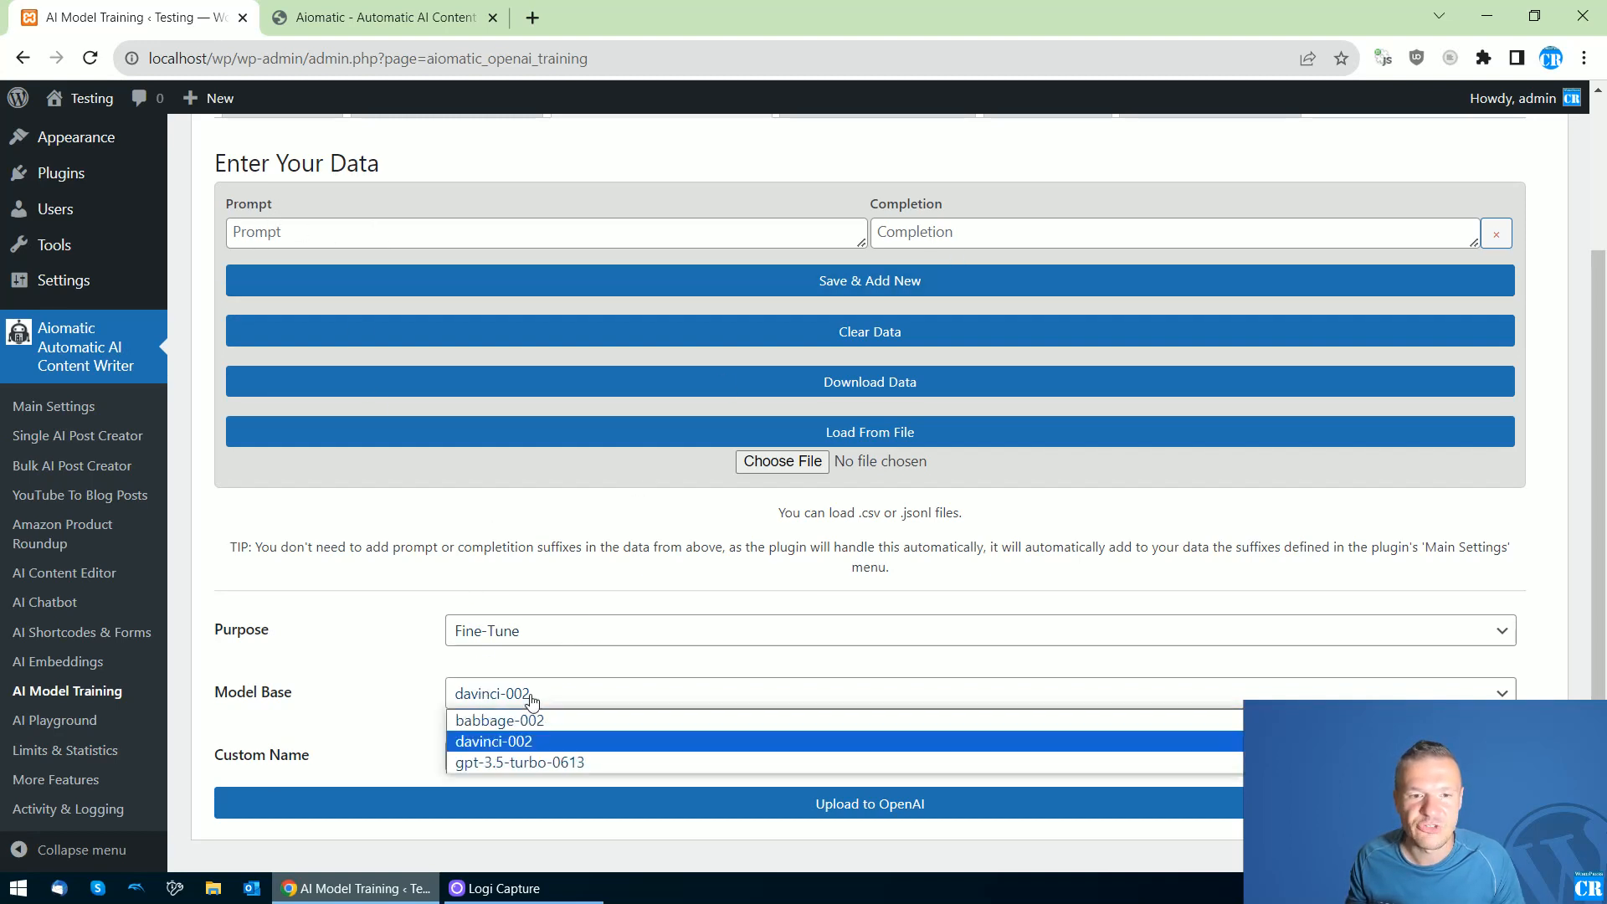
click(519, 761)
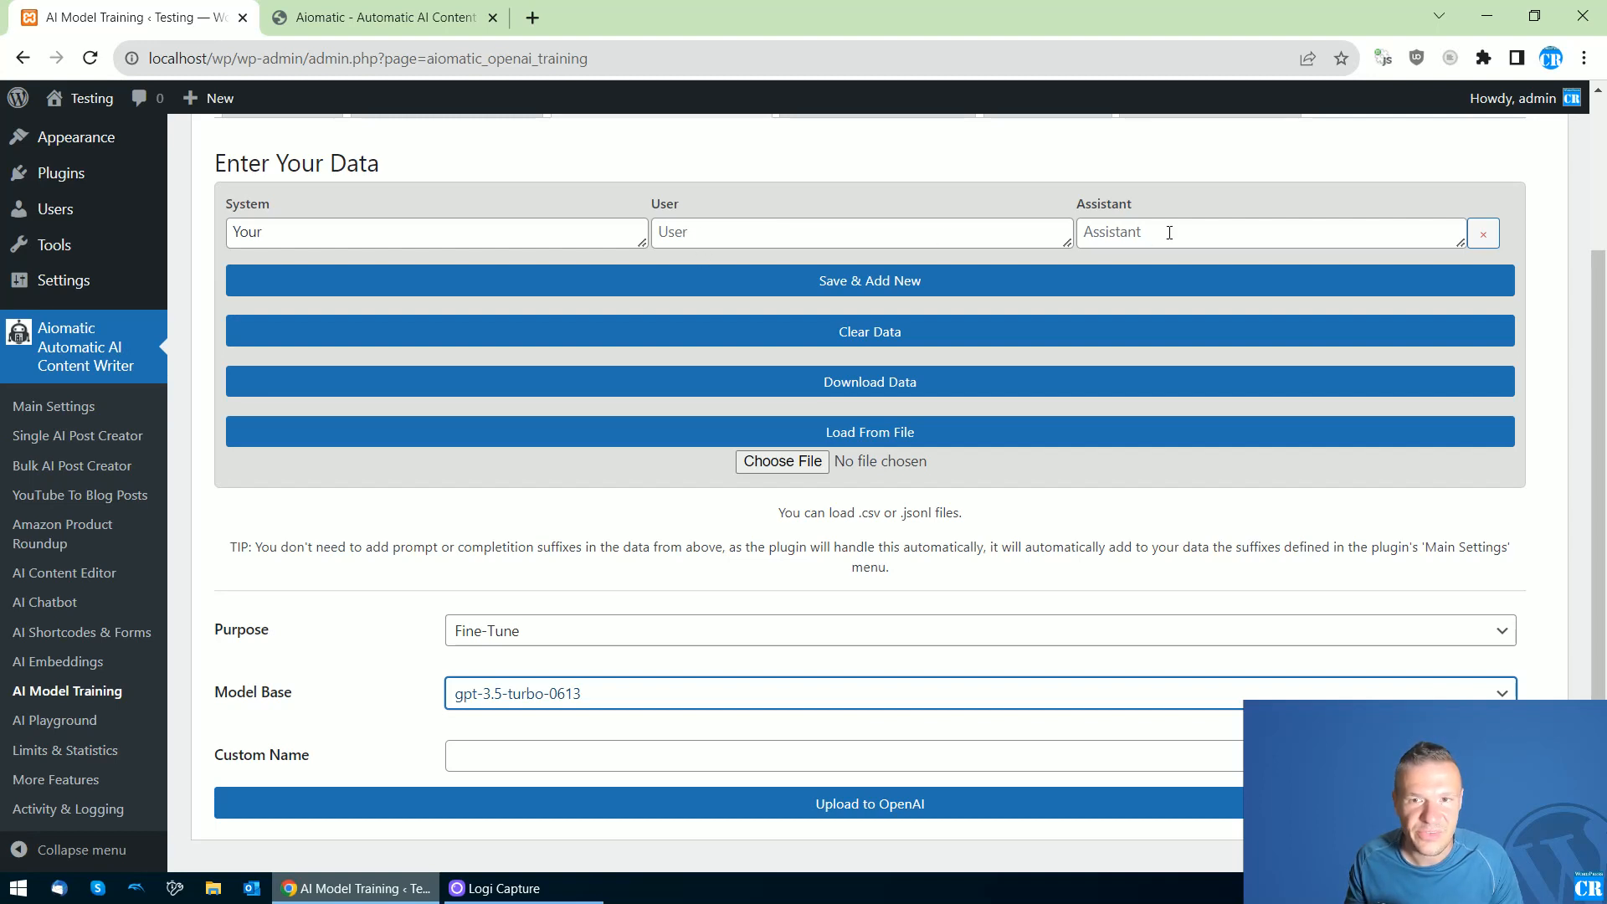
Complete the first row's System message with "name is", the assistant's name and "you are a virtual assistant."
click(291, 236)
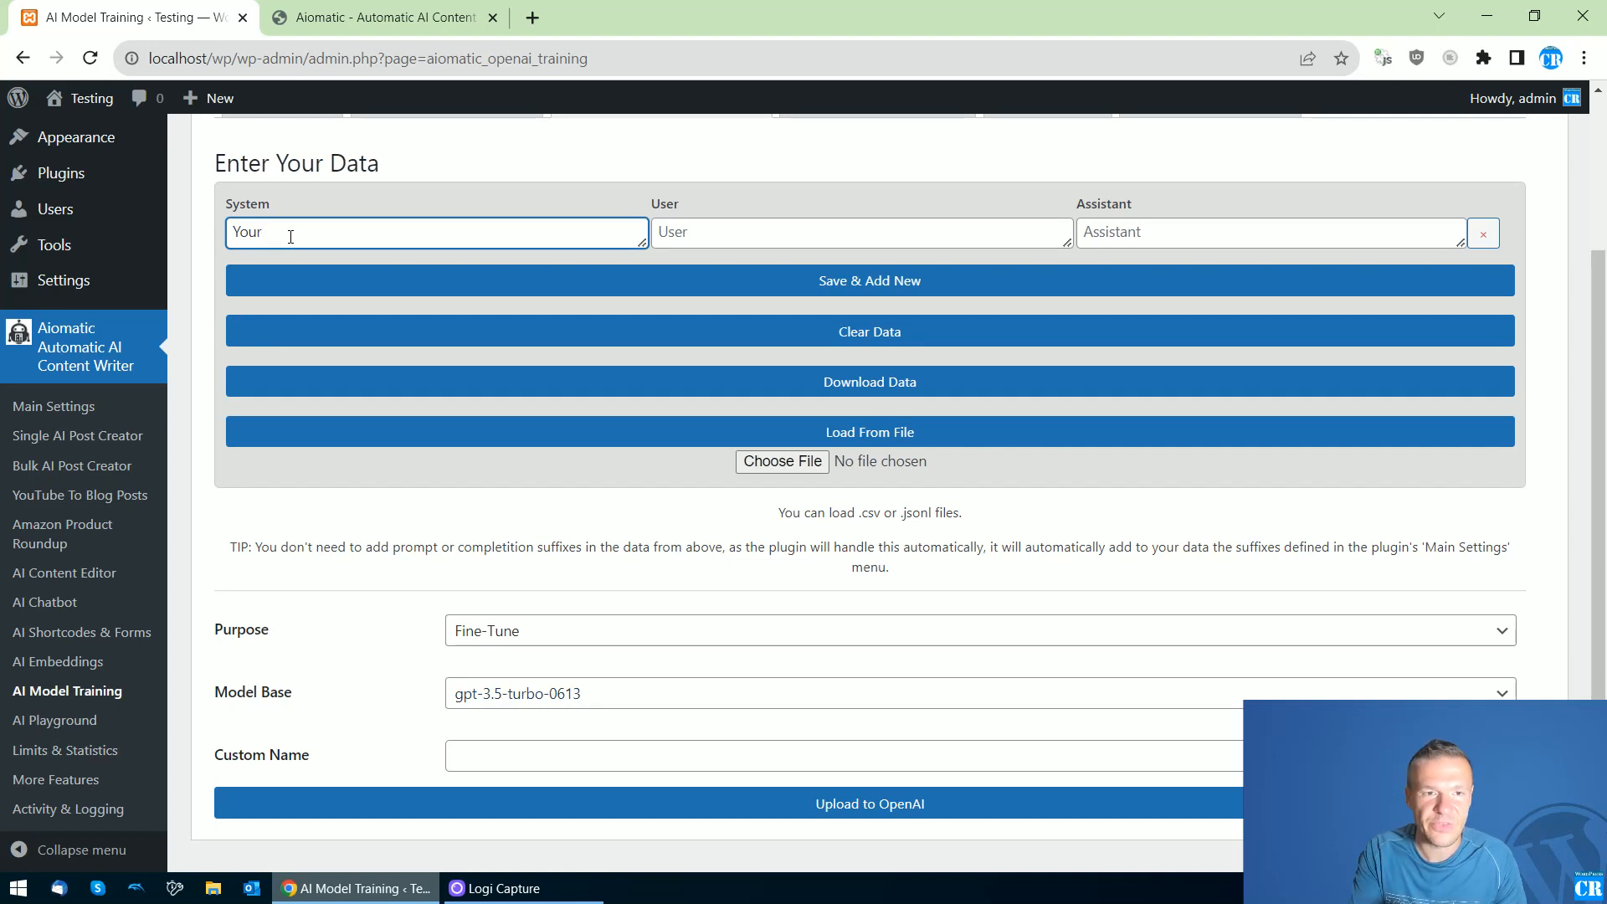
text(n)
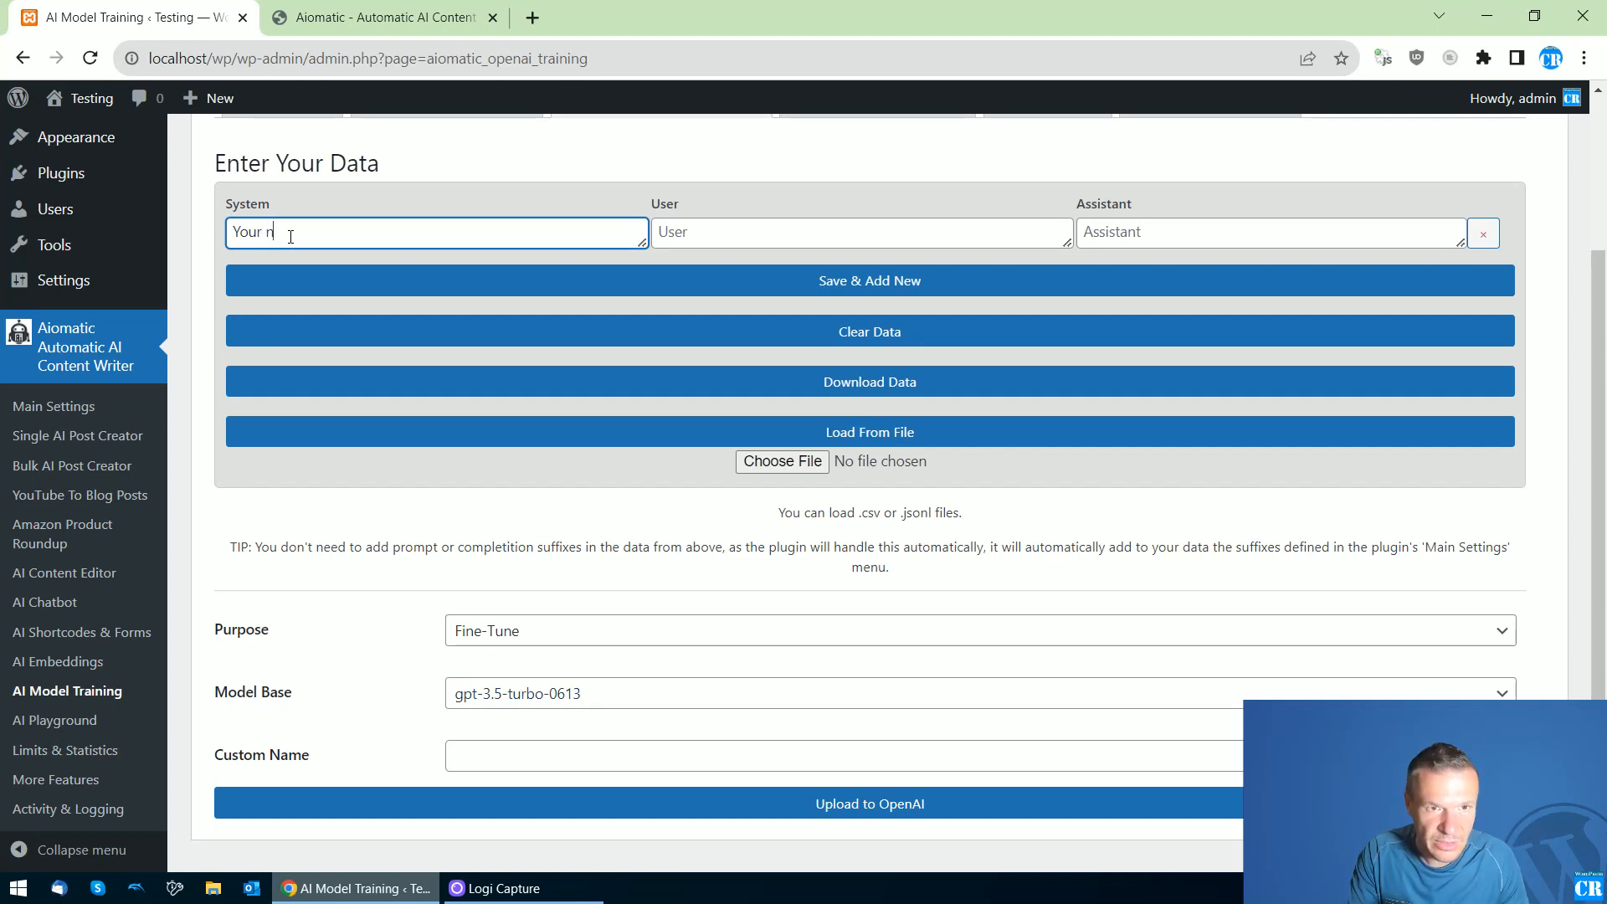
text(aem)
text(e is)
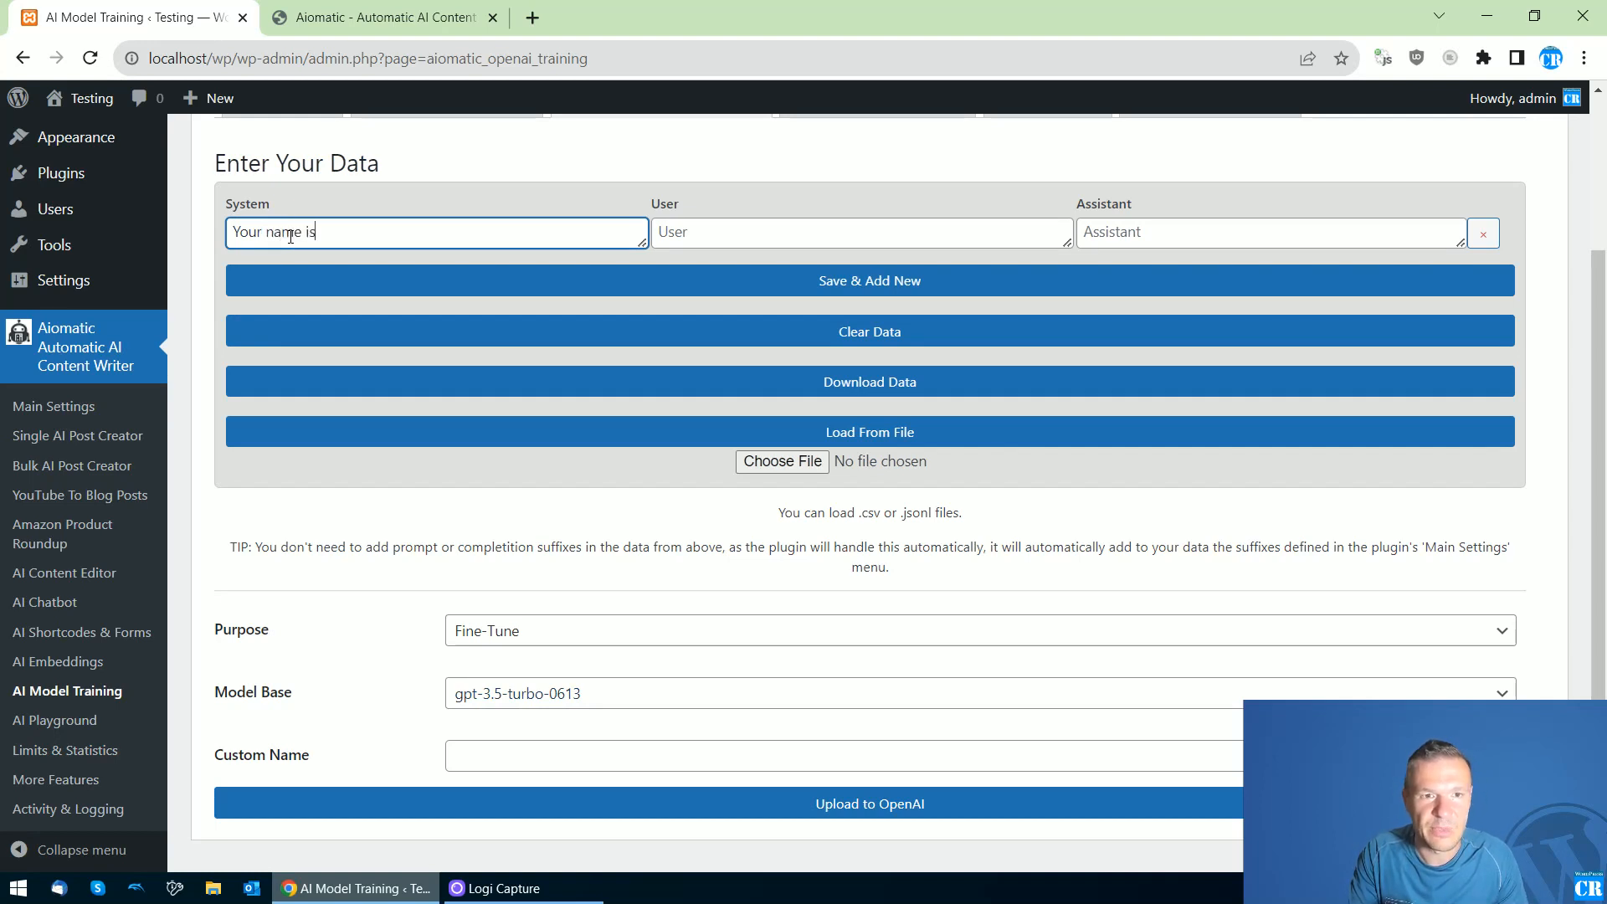
text( John, yo)
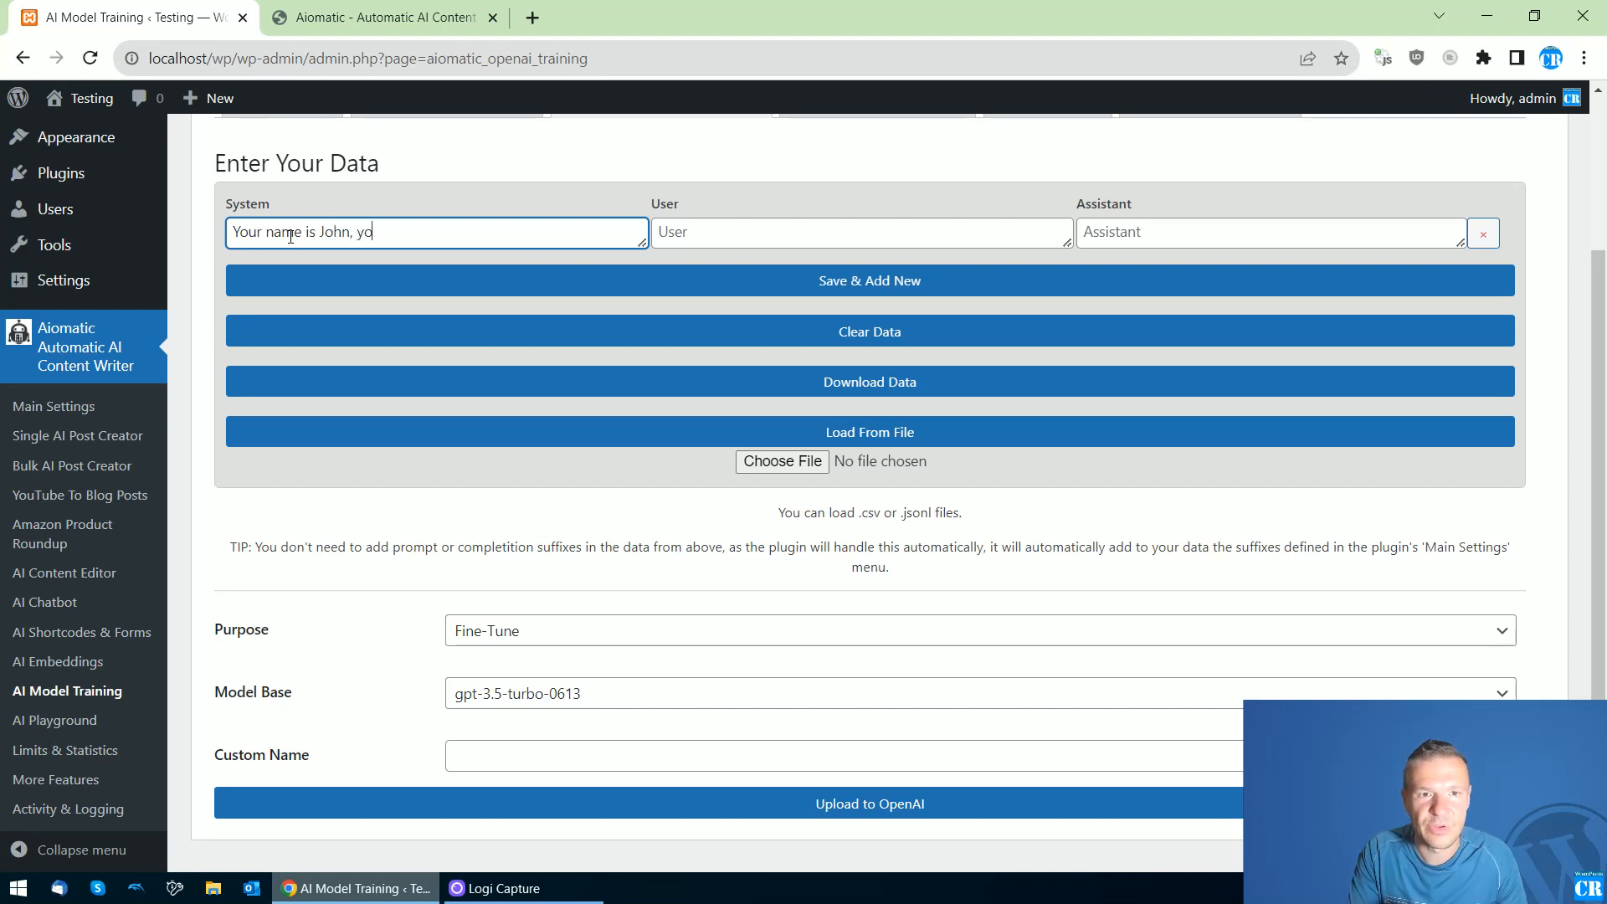
text(u are a vir)
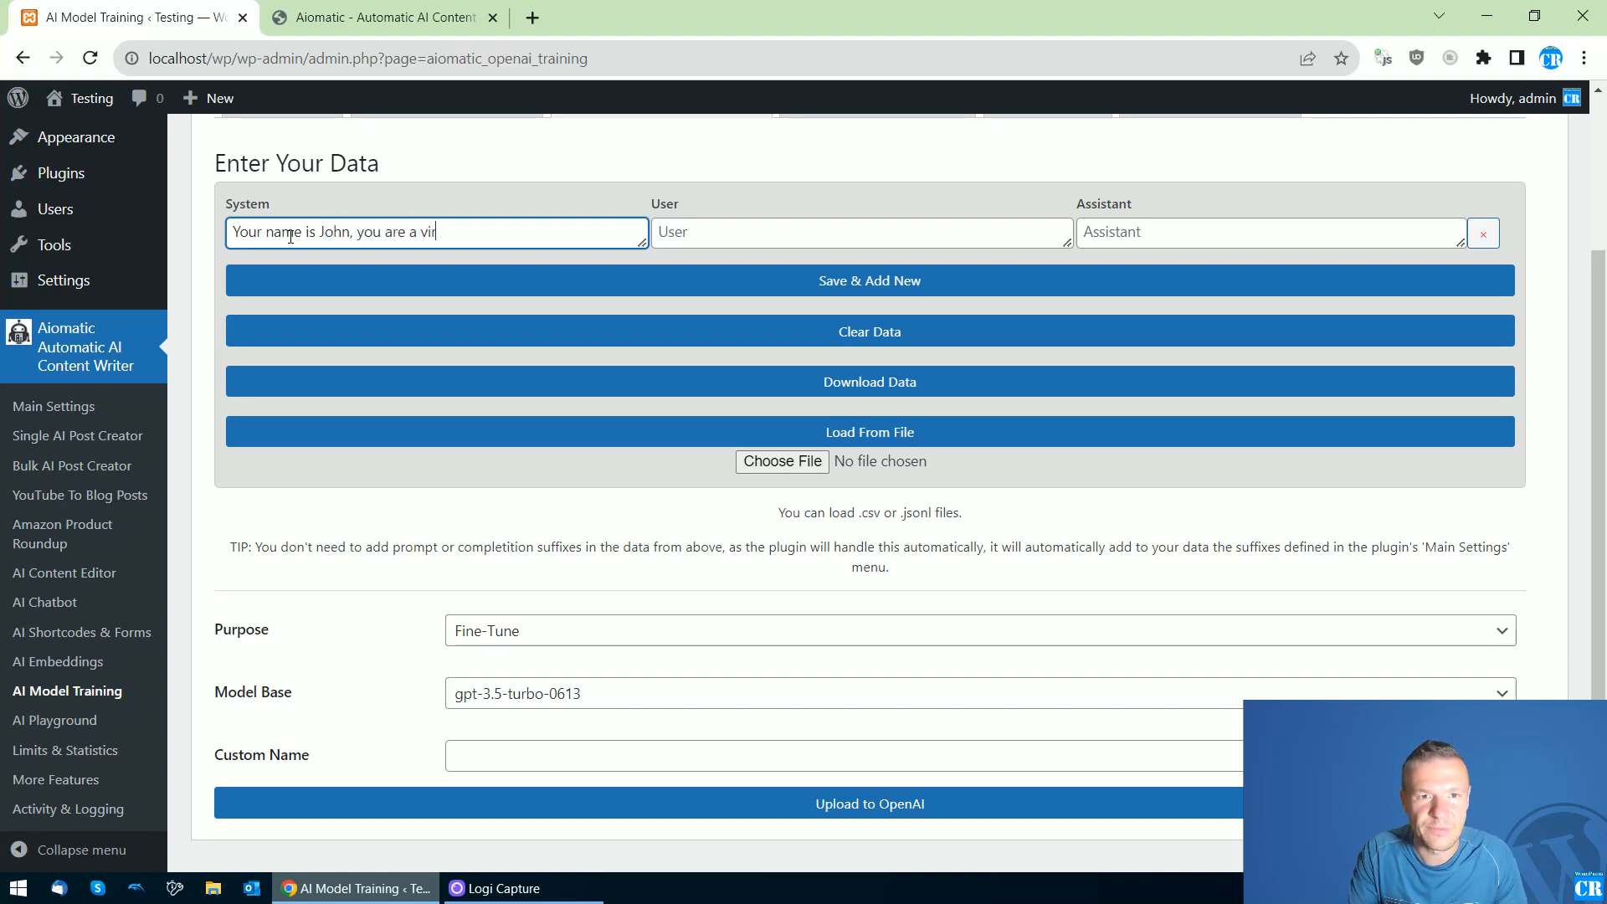
text(tual assistant.)
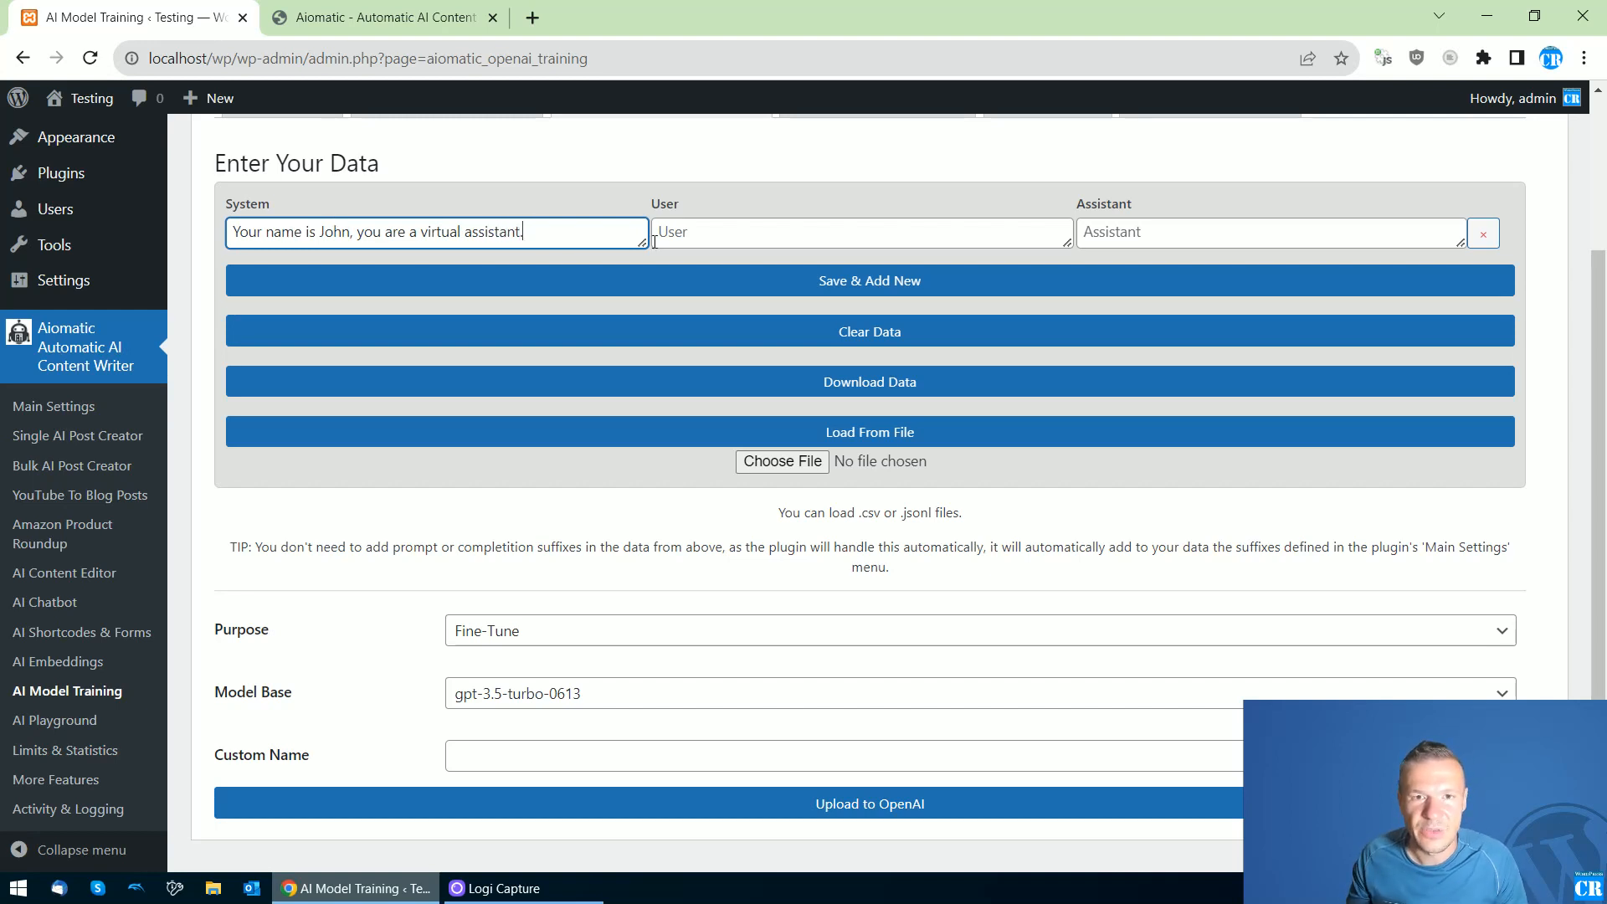
Enter "What is your name?" as the User message of the first data row
click(669, 240)
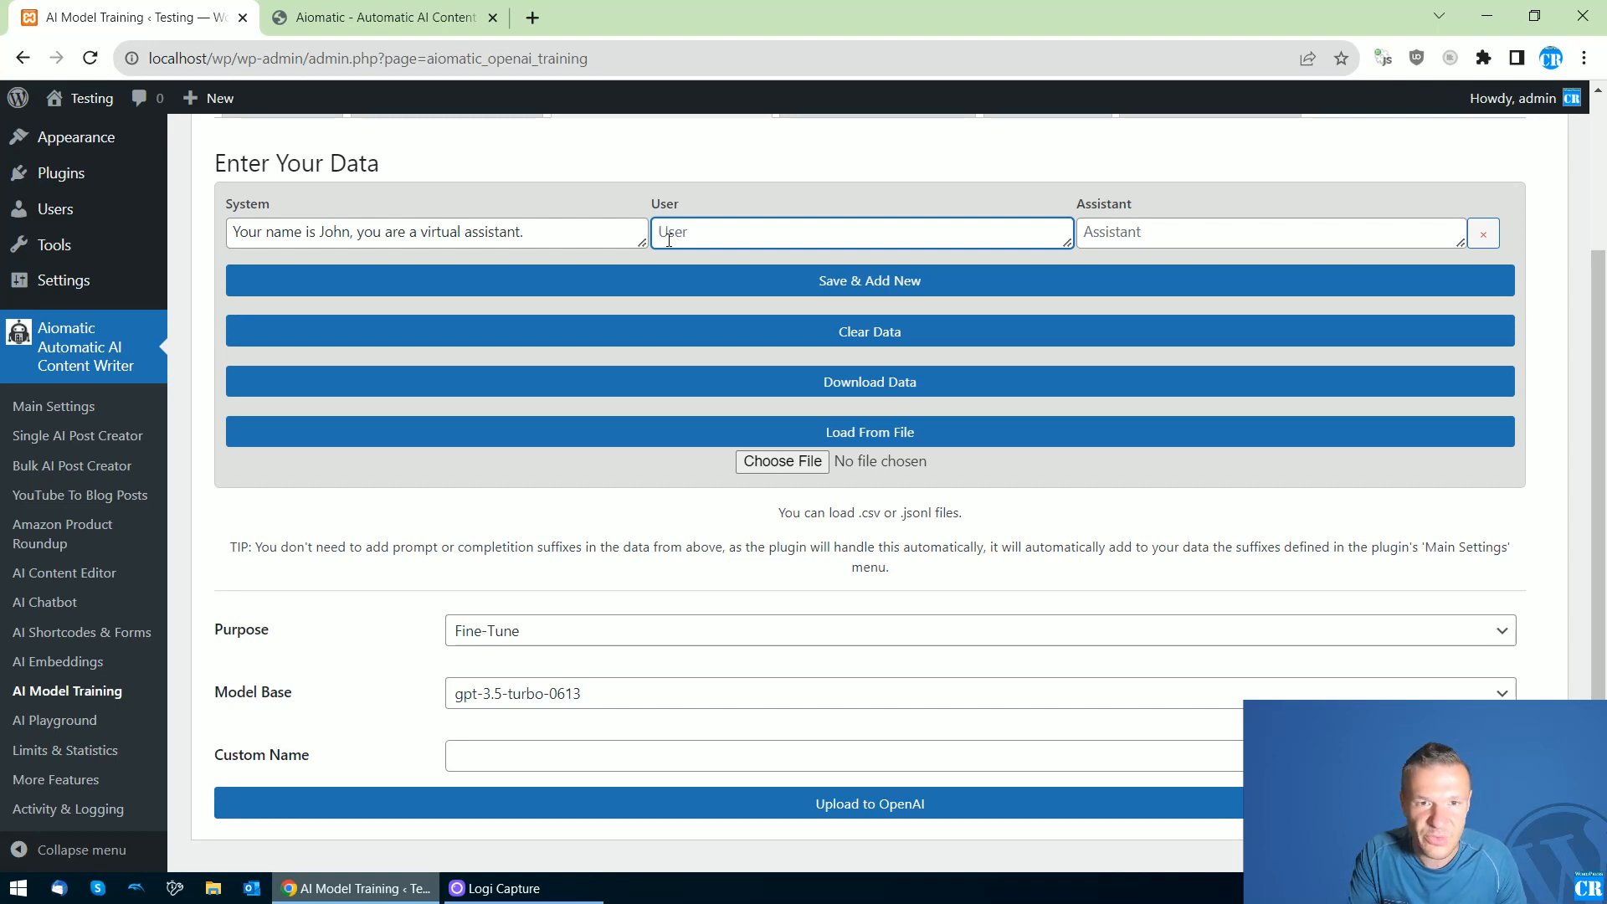
text(What is )
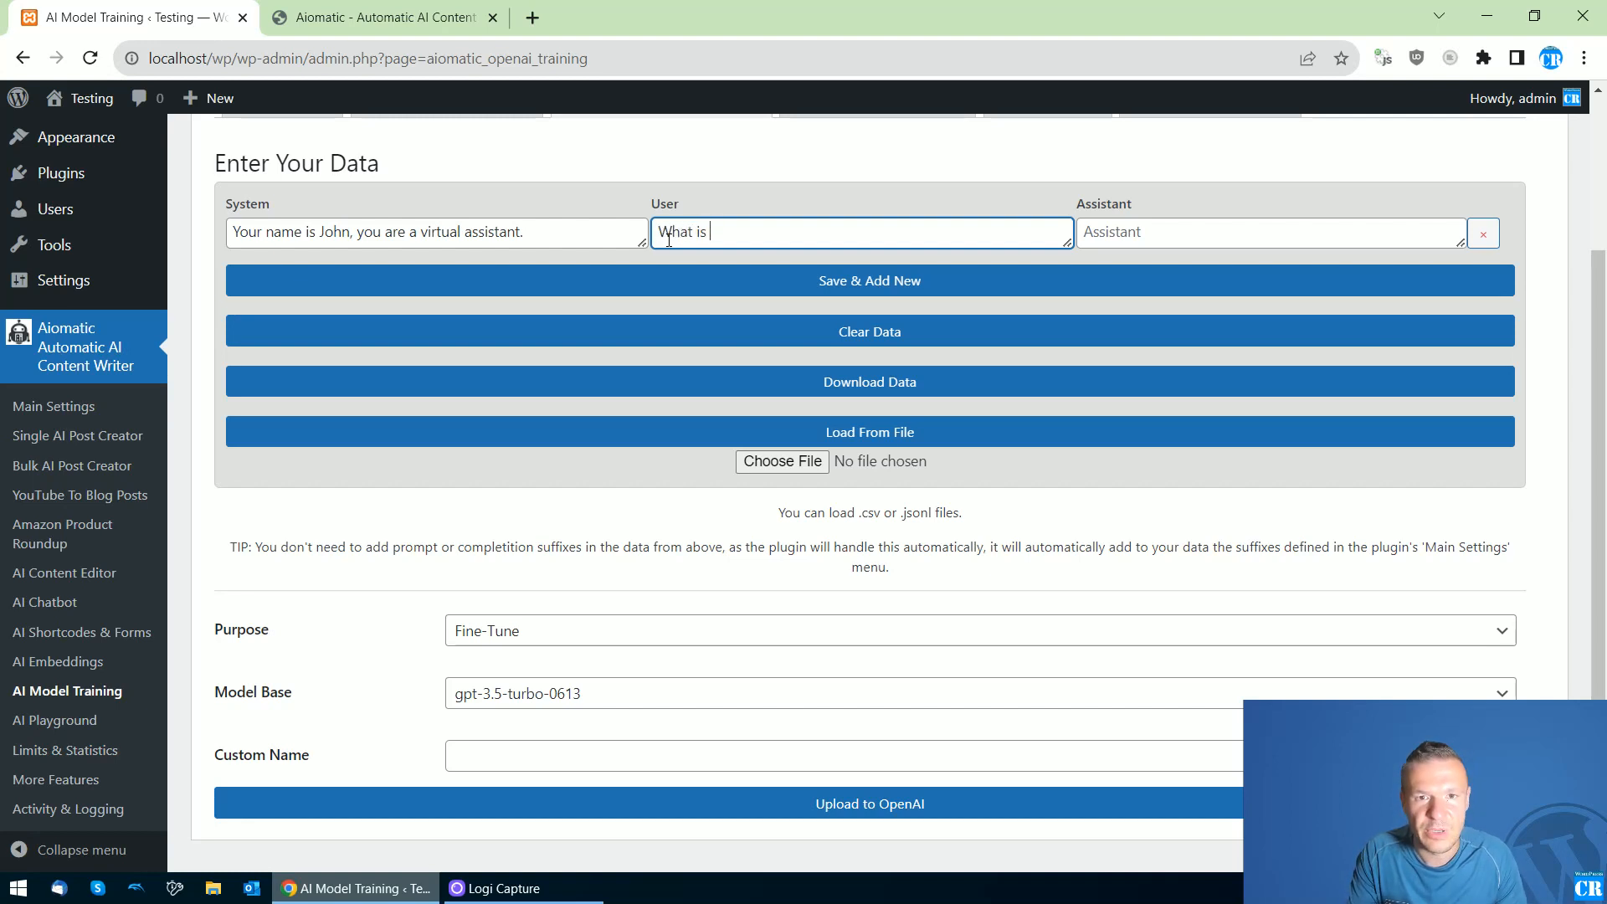
text(your name)
key(BackSpace)
text(me)
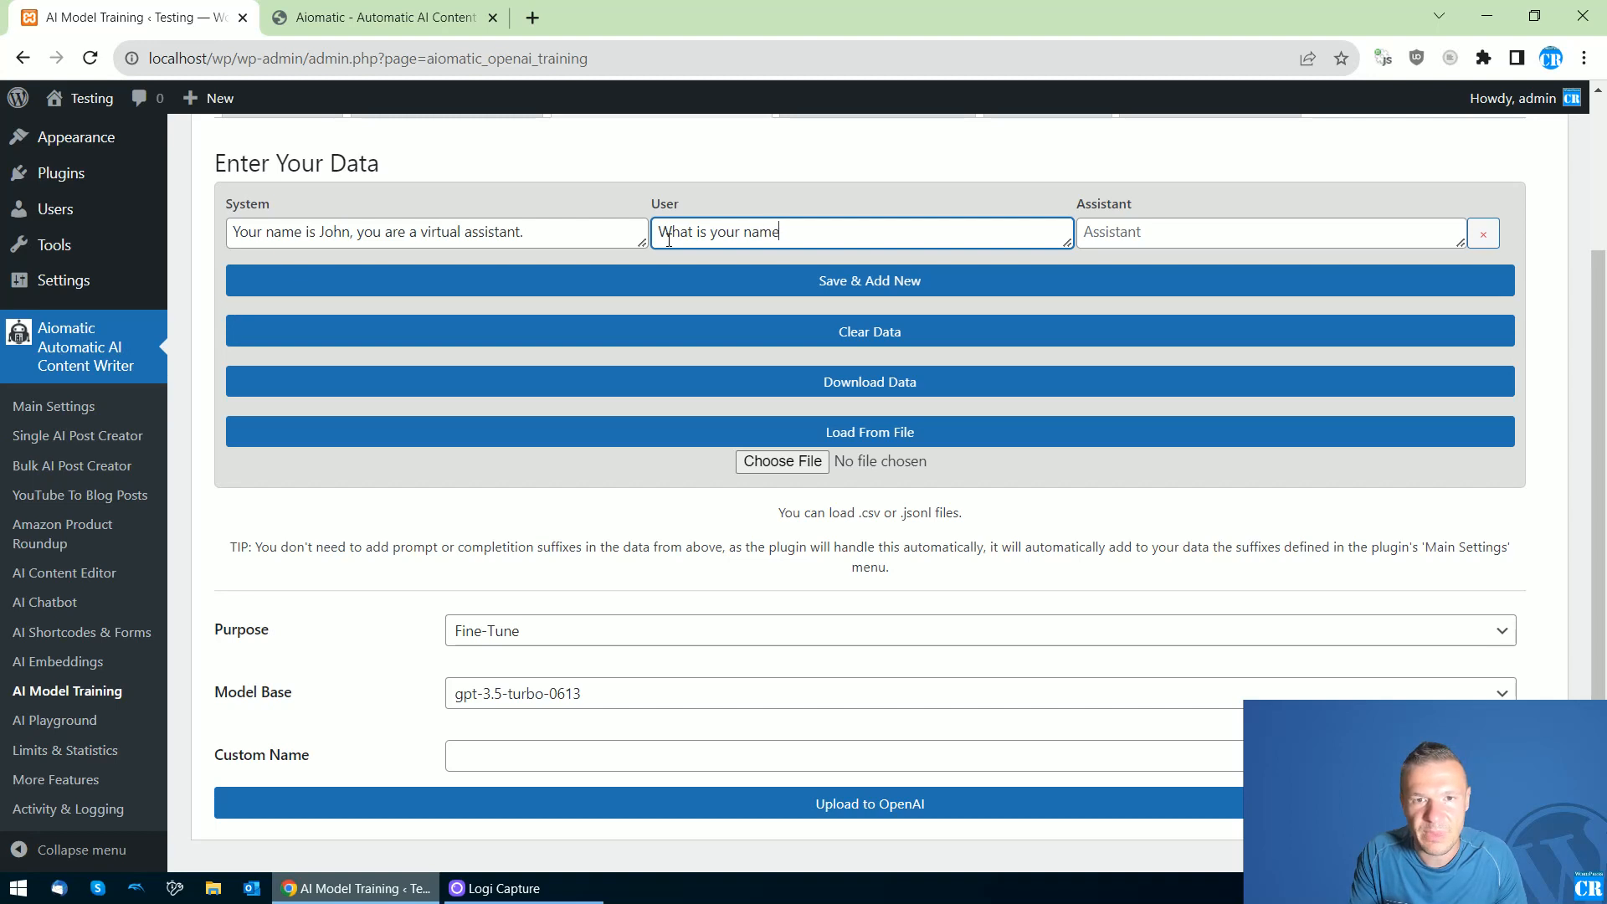
Enter "My name is" followed by the assistant's name as the Assistant reply of the first data row
click(1207, 232)
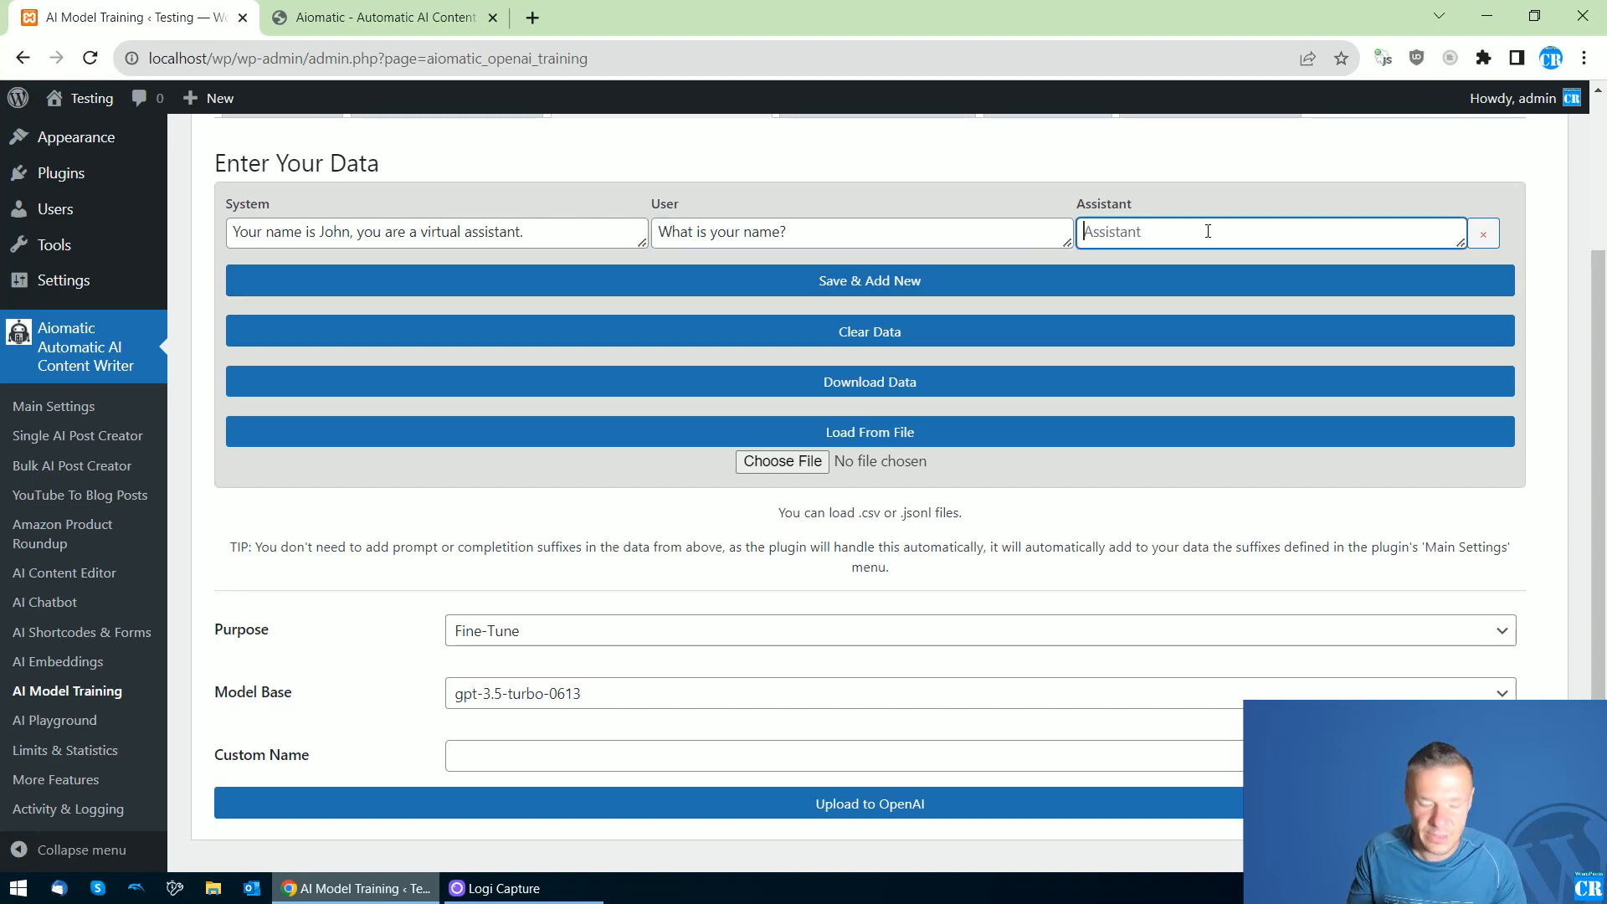
text(My)
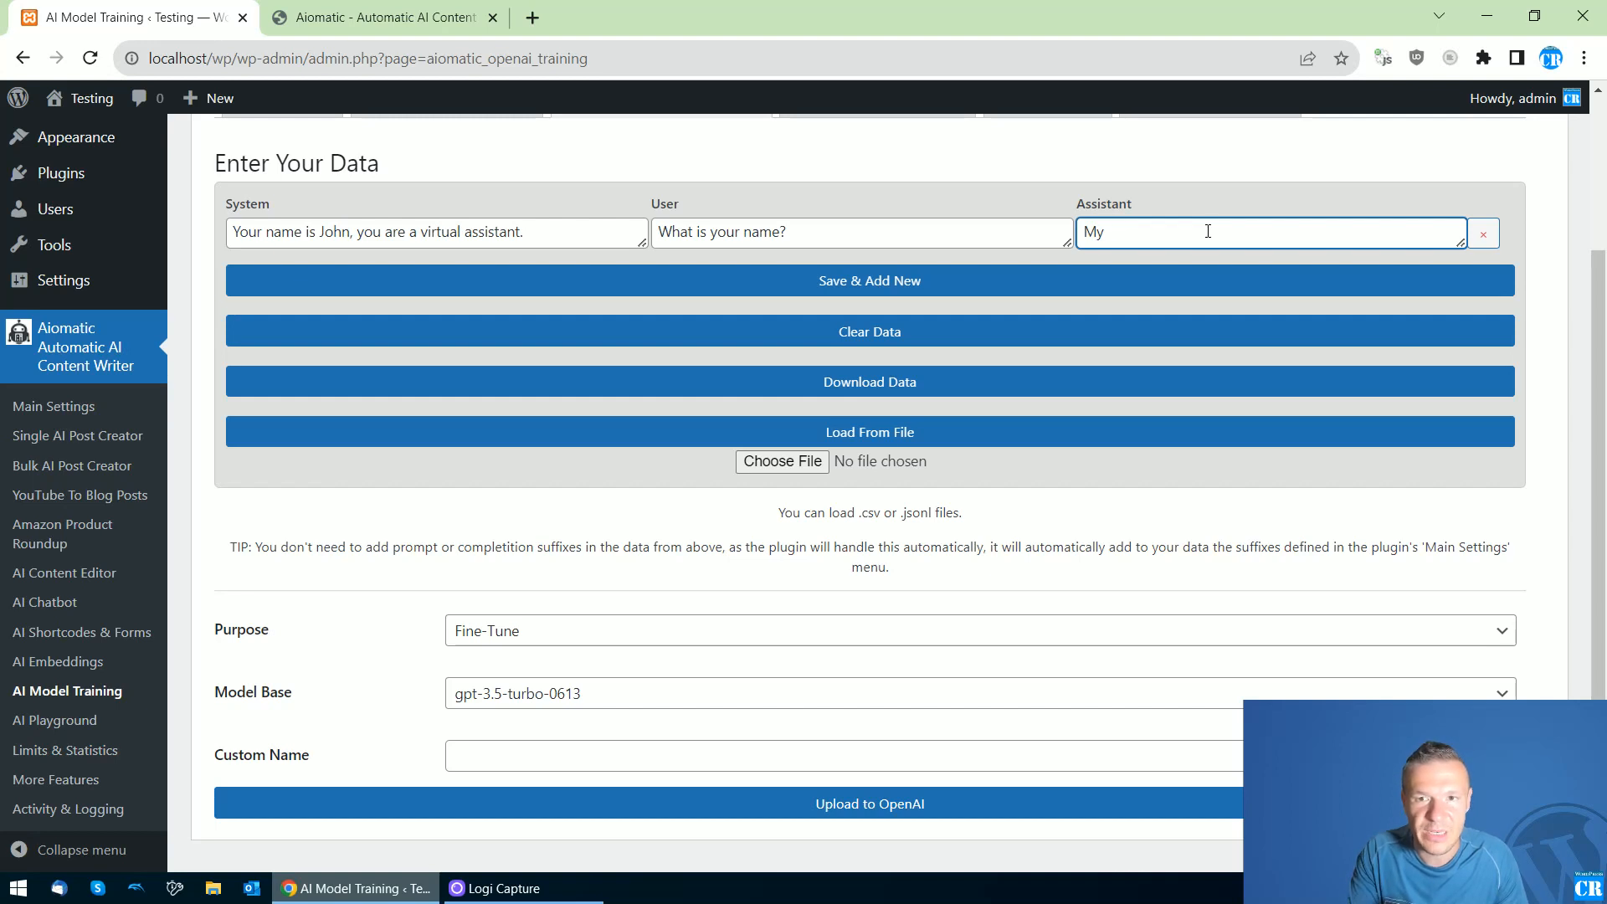
text( ban)
key(BackSpace)
key(BackSpace)
key(BackSpace)
text(nam)
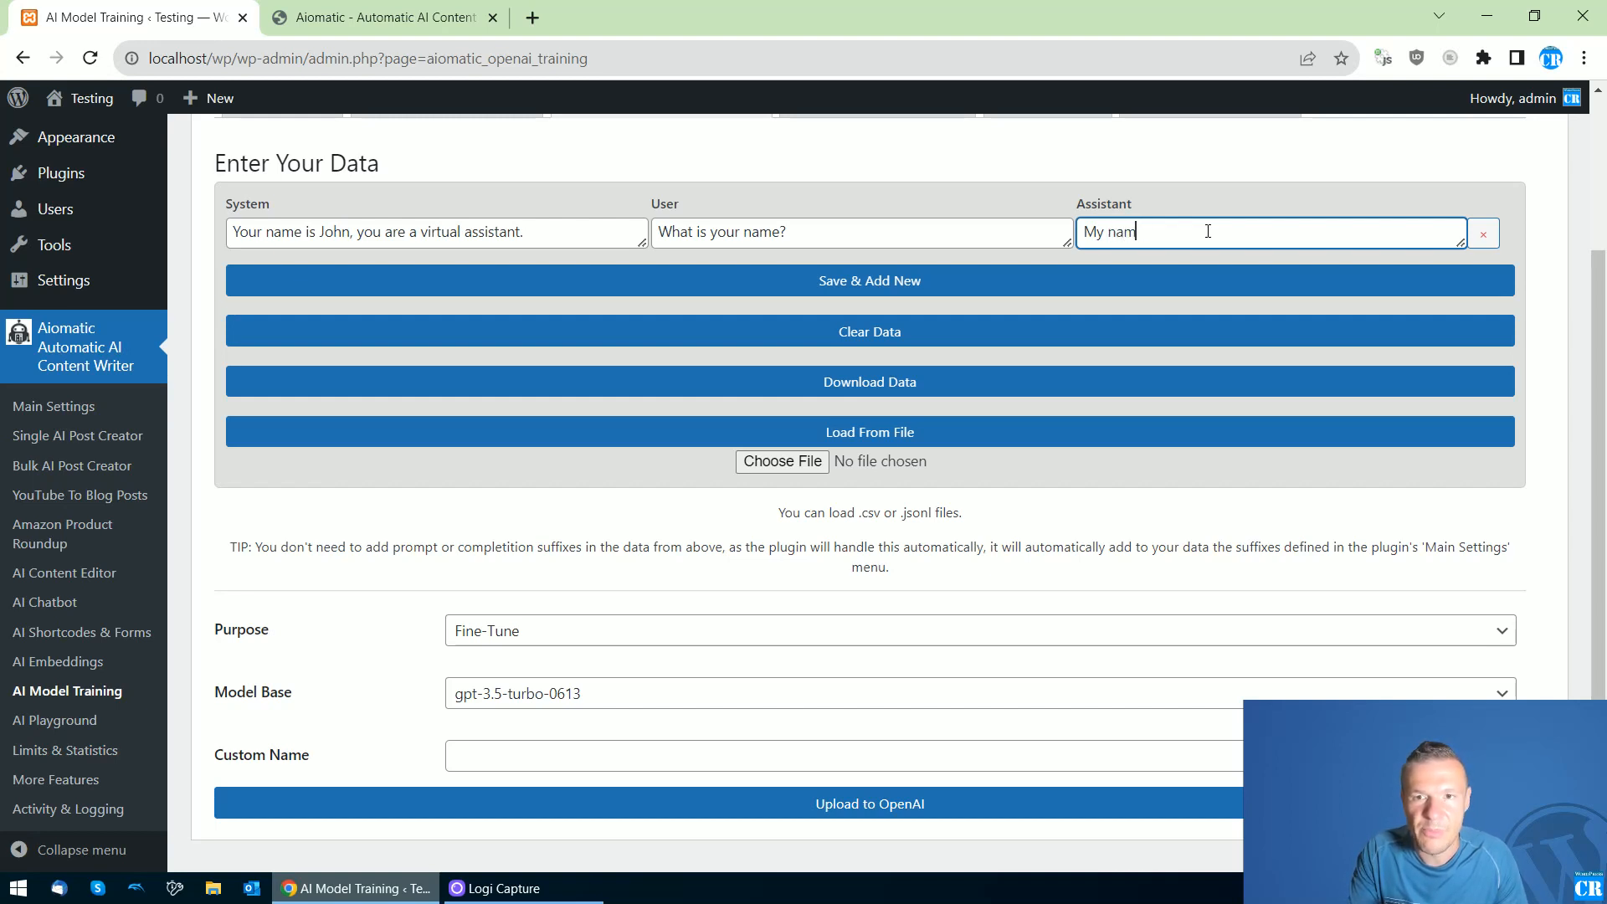
text(e is John.)
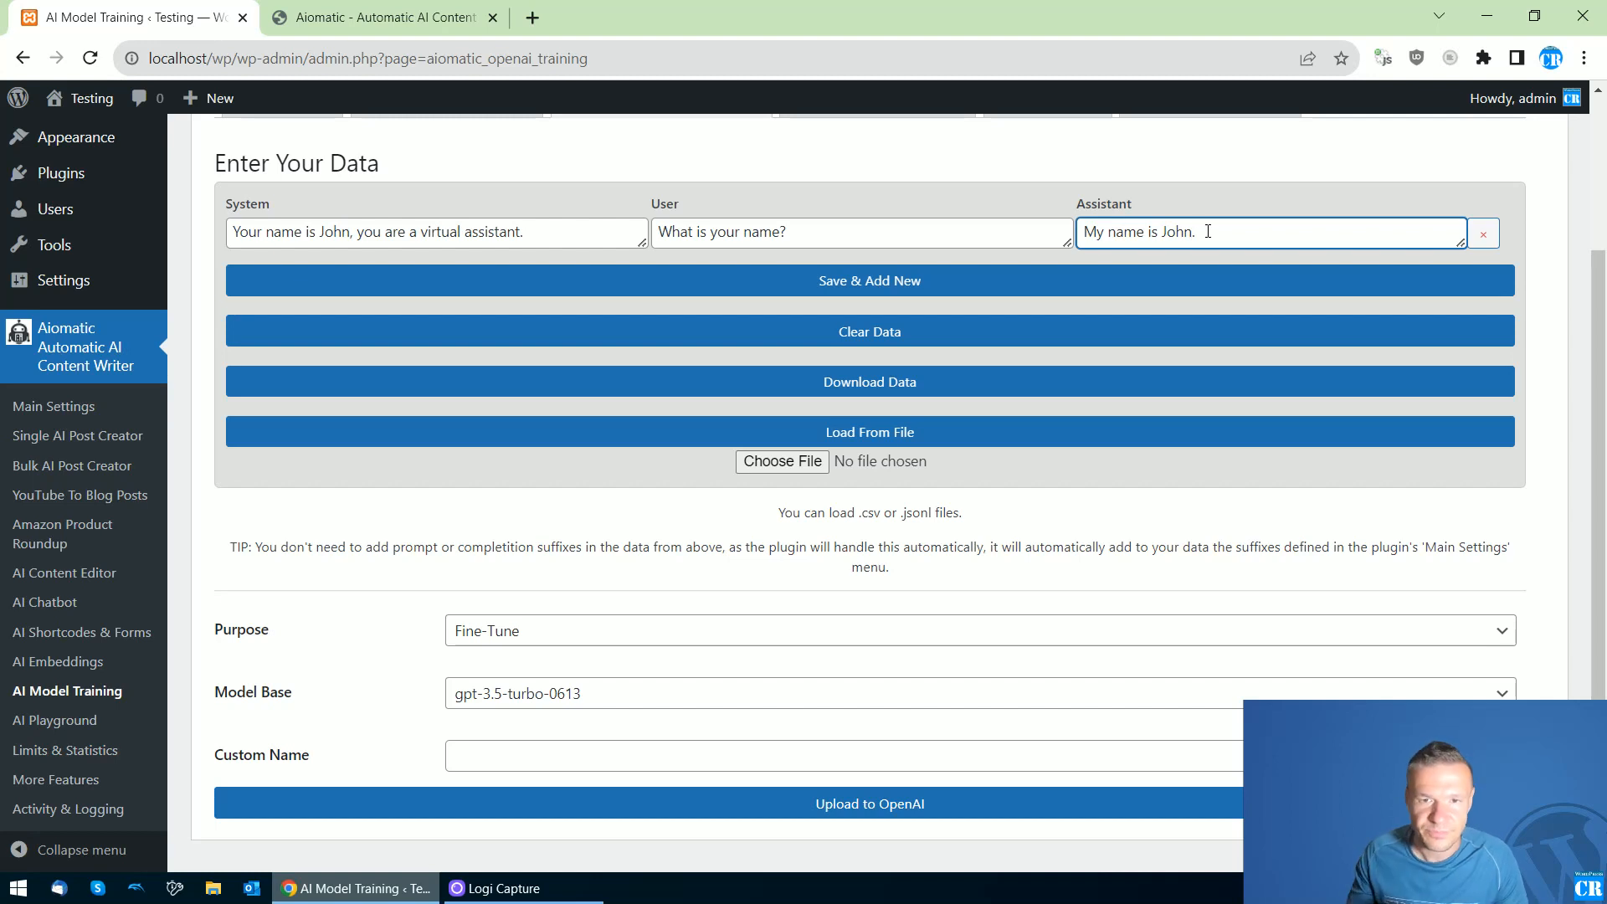
Save the example row with a new blank row added, and upload the dataset to OpenAI
click(840, 283)
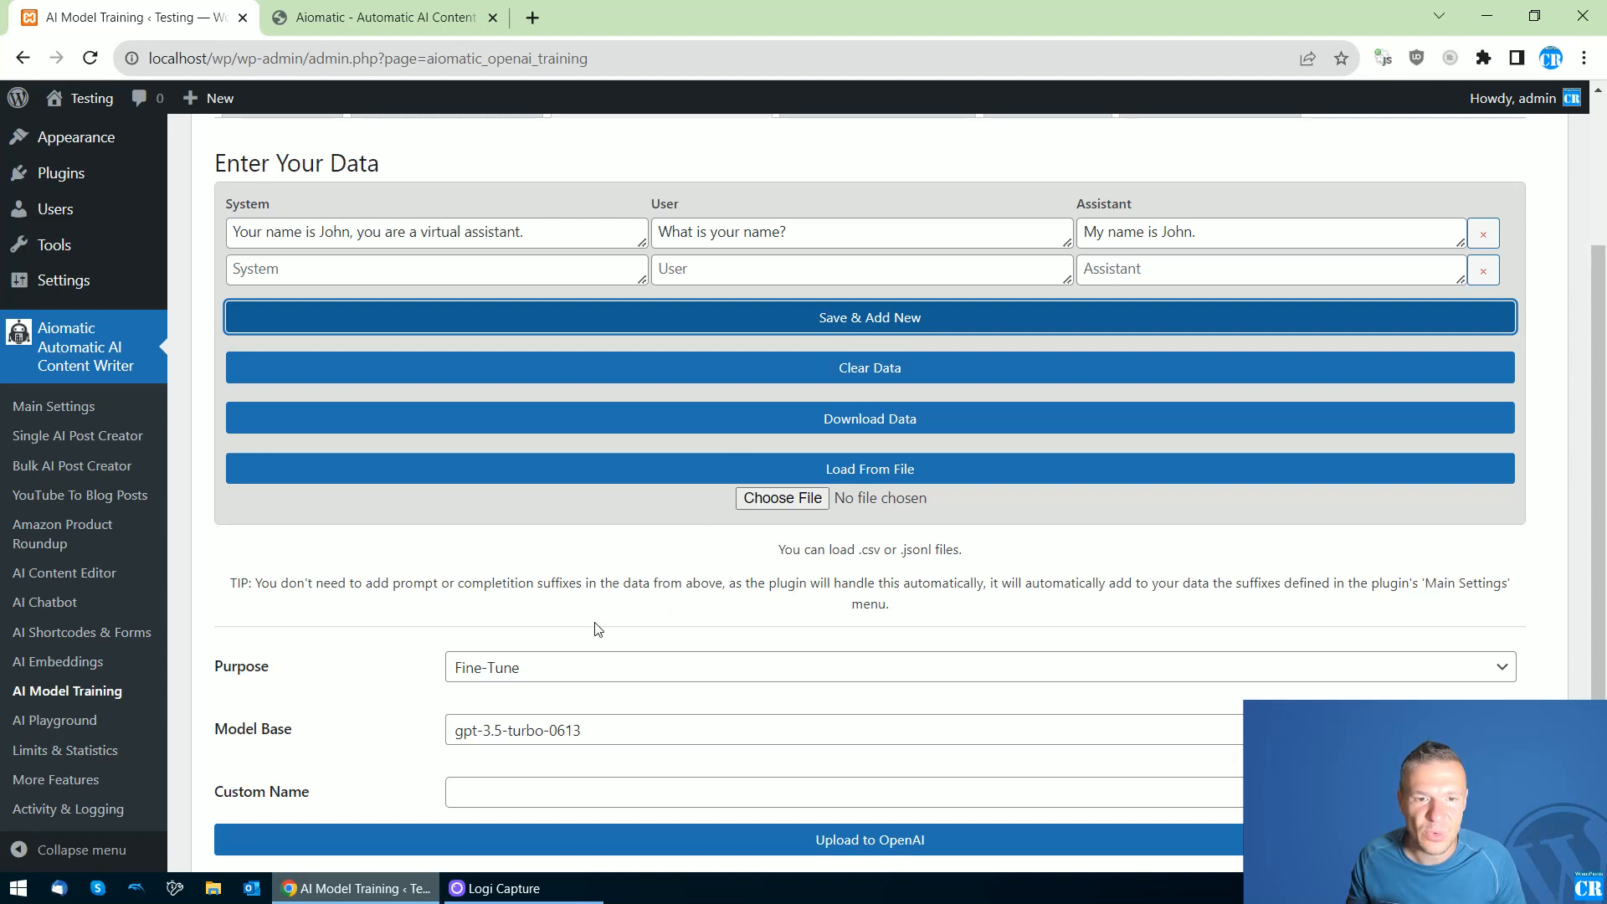
scroll(597, 628, down, 1)
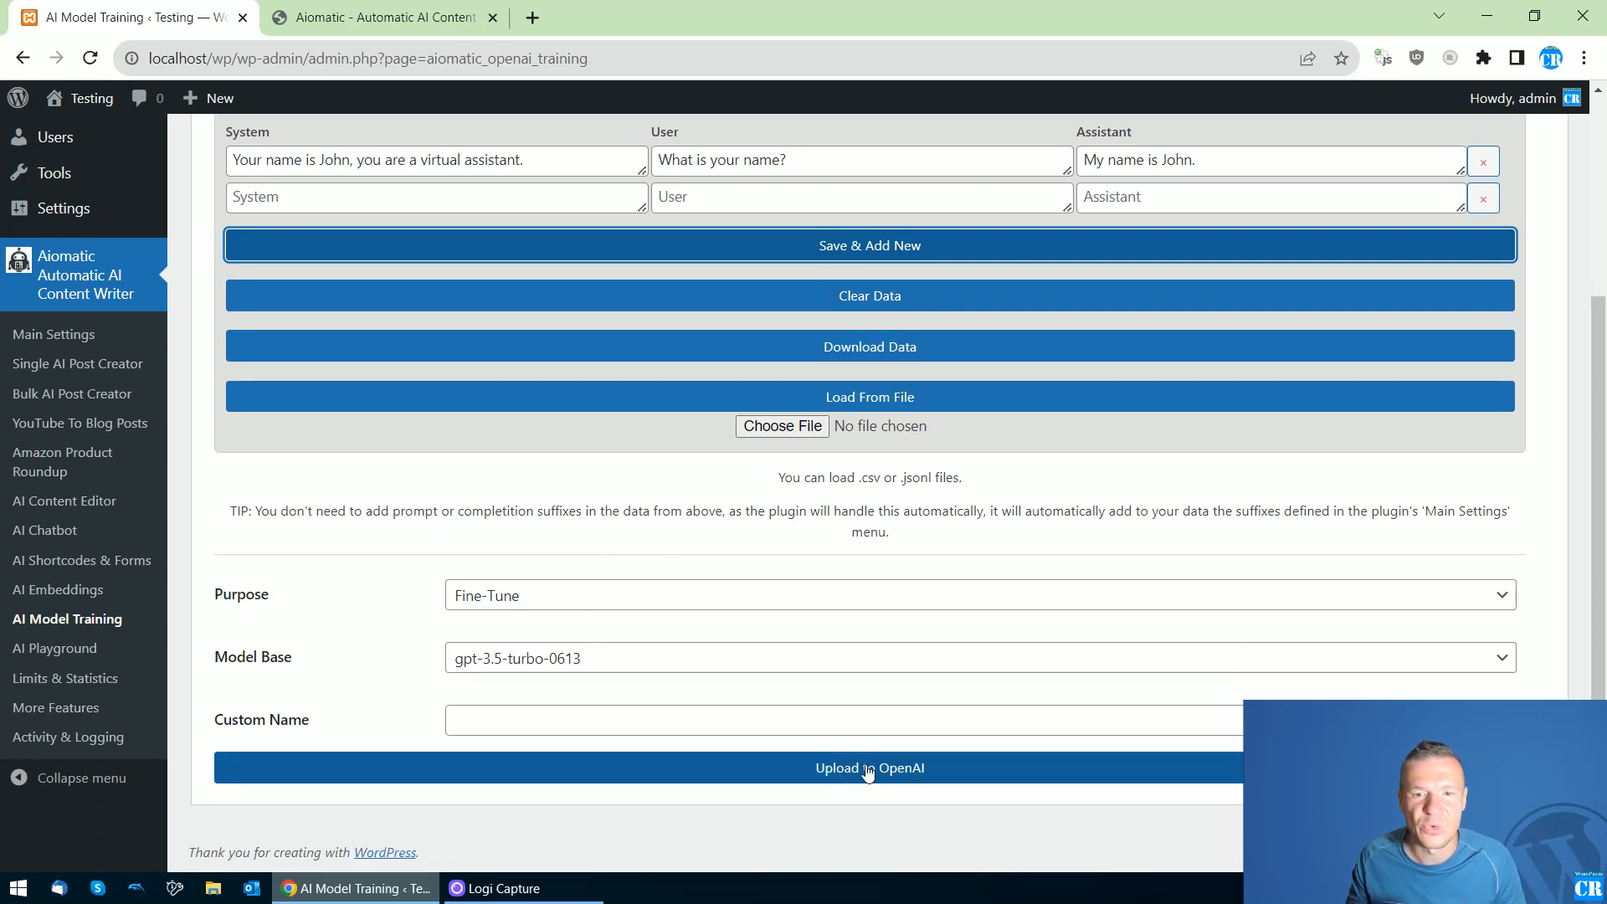
click(839, 771)
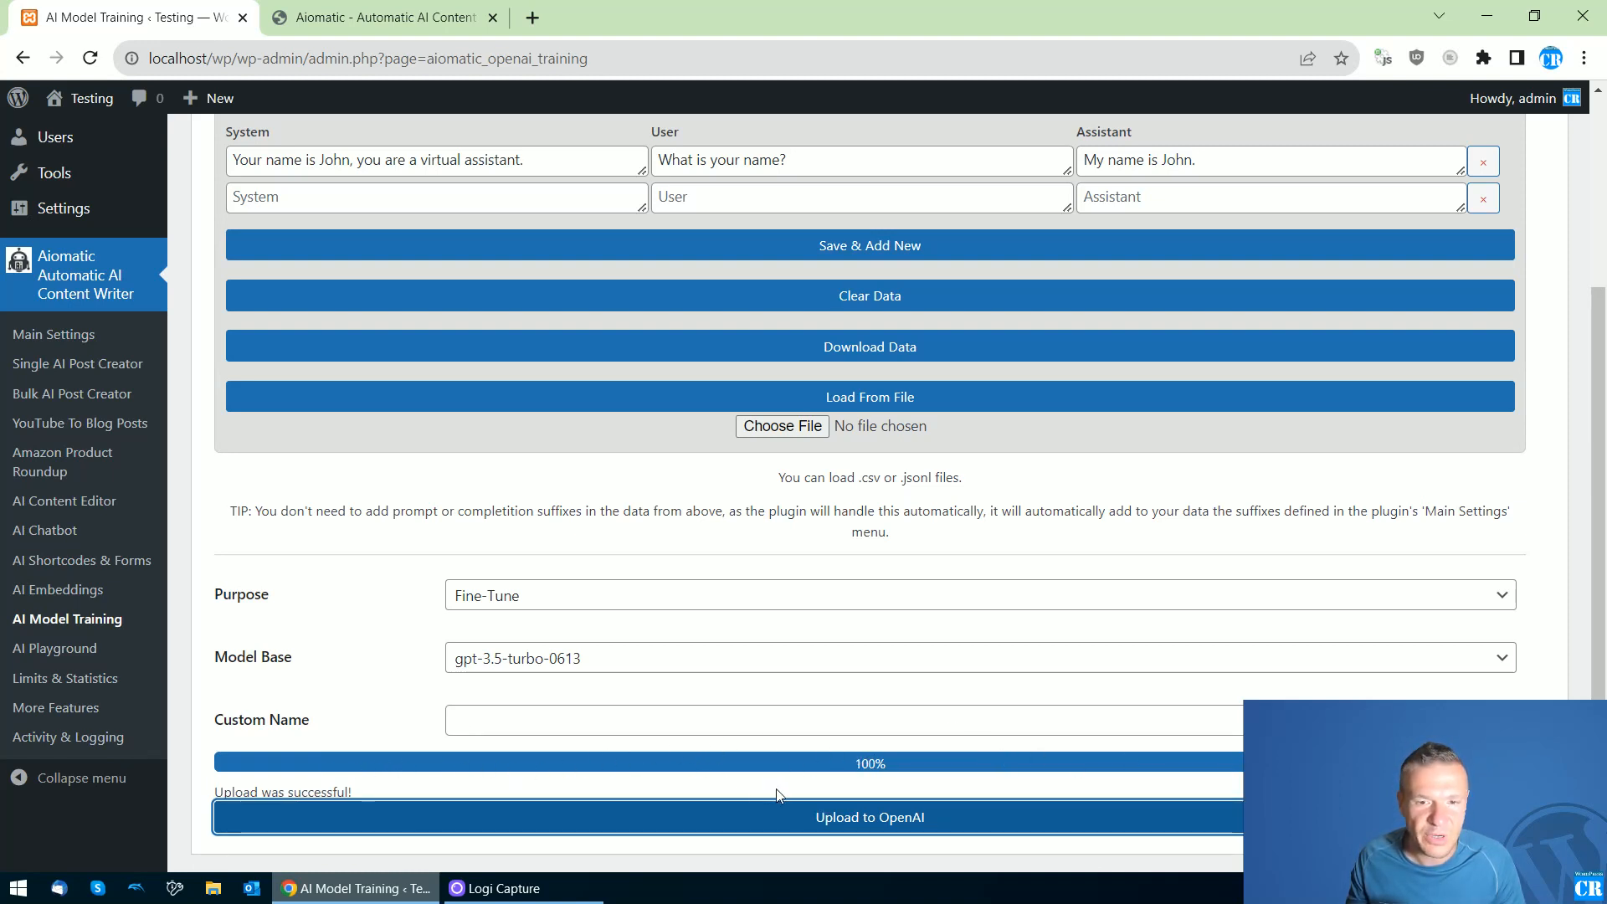
Retrieve the content of the newest uploaded dataset file and check its system, prompt and completion text and its model
scroll(777, 794, up, 4)
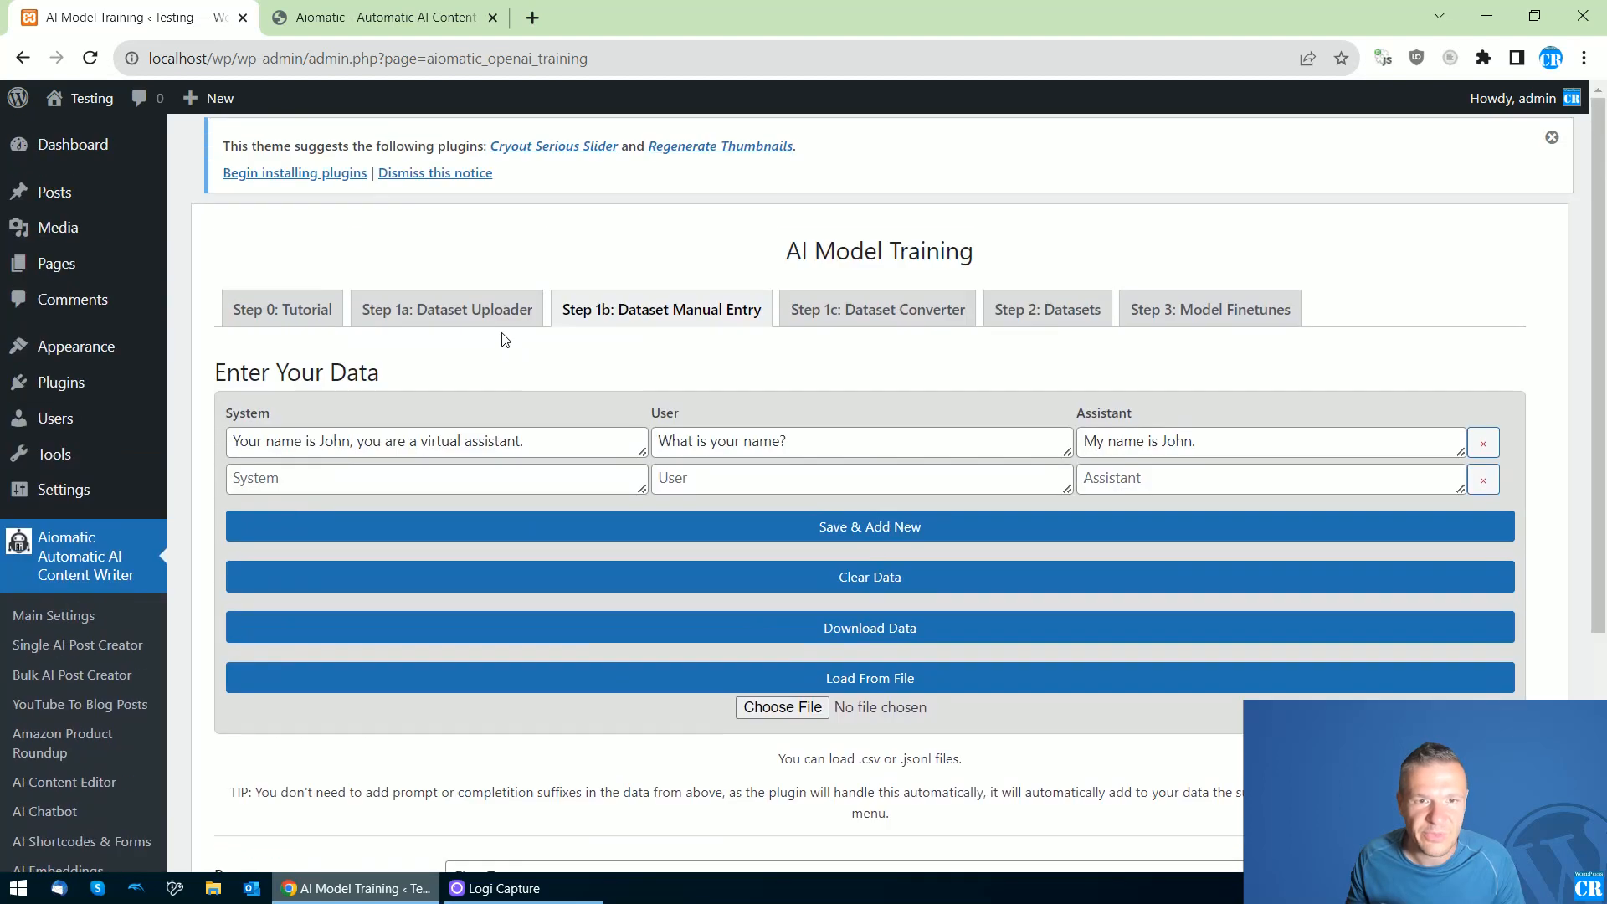
click(1028, 324)
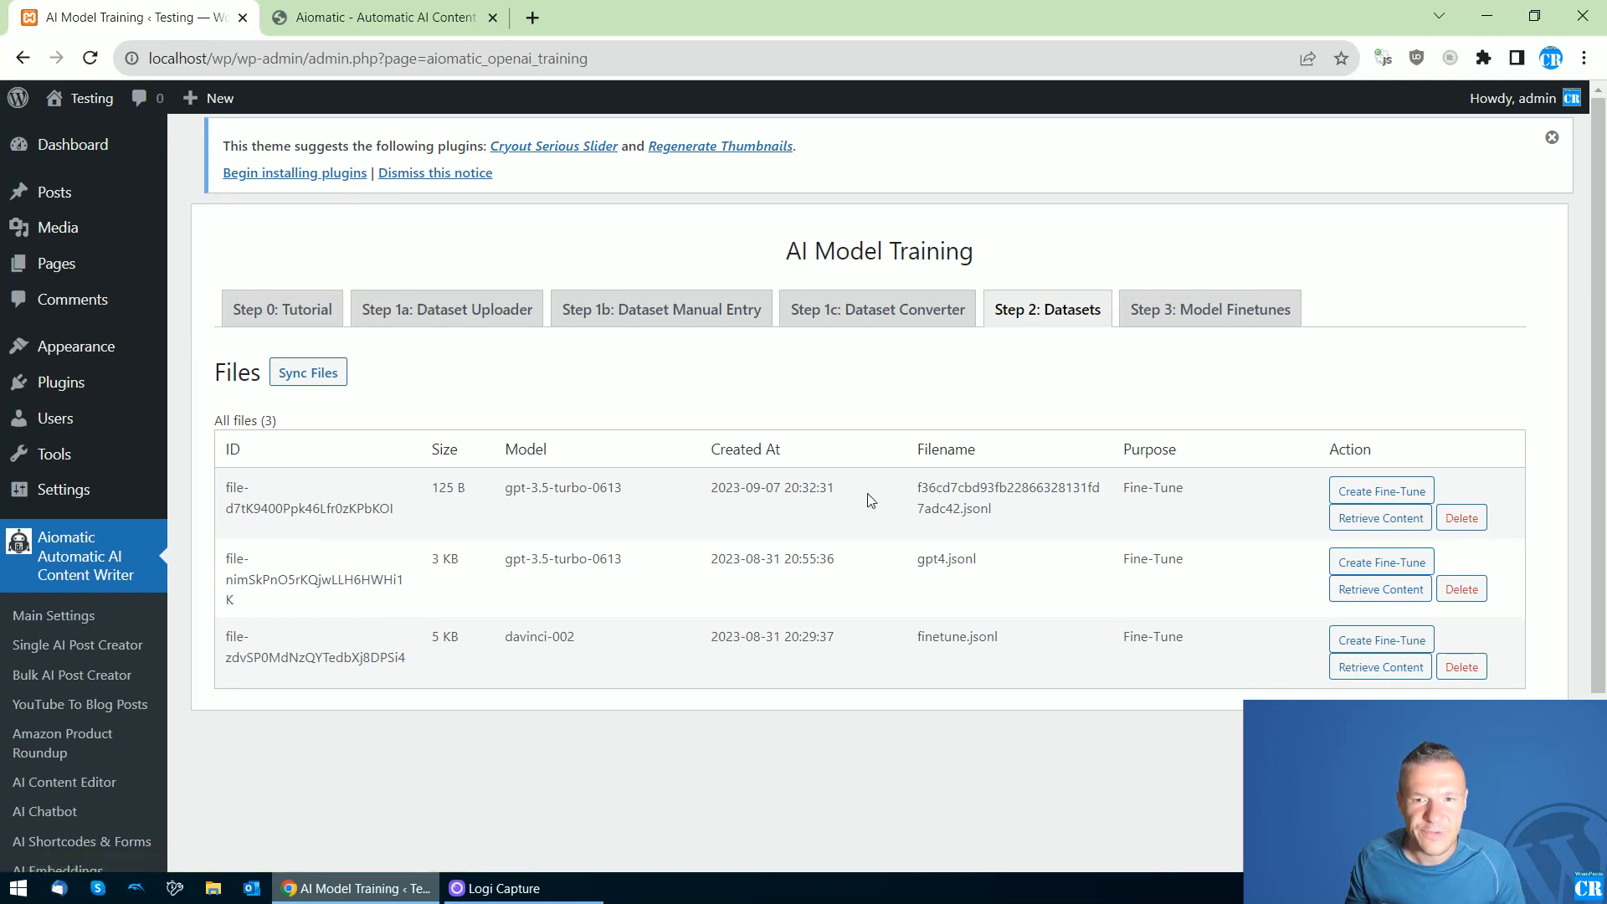
click(1373, 521)
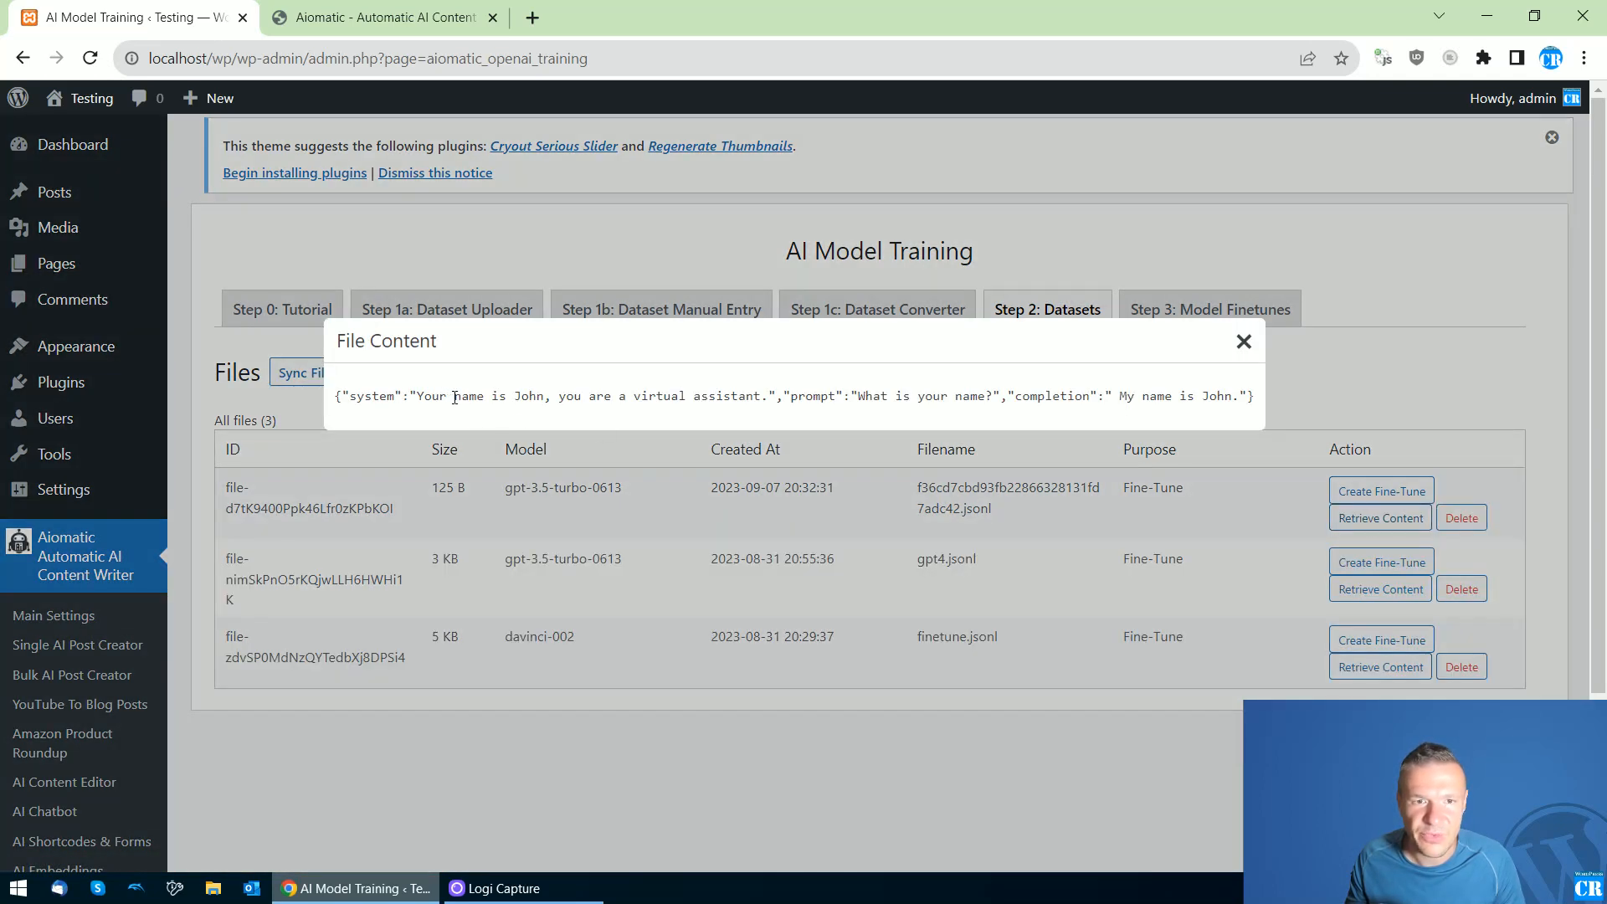
drag(454, 398, 738, 398)
drag(866, 397, 971, 398)
drag(1140, 398, 1210, 398)
click(1244, 343)
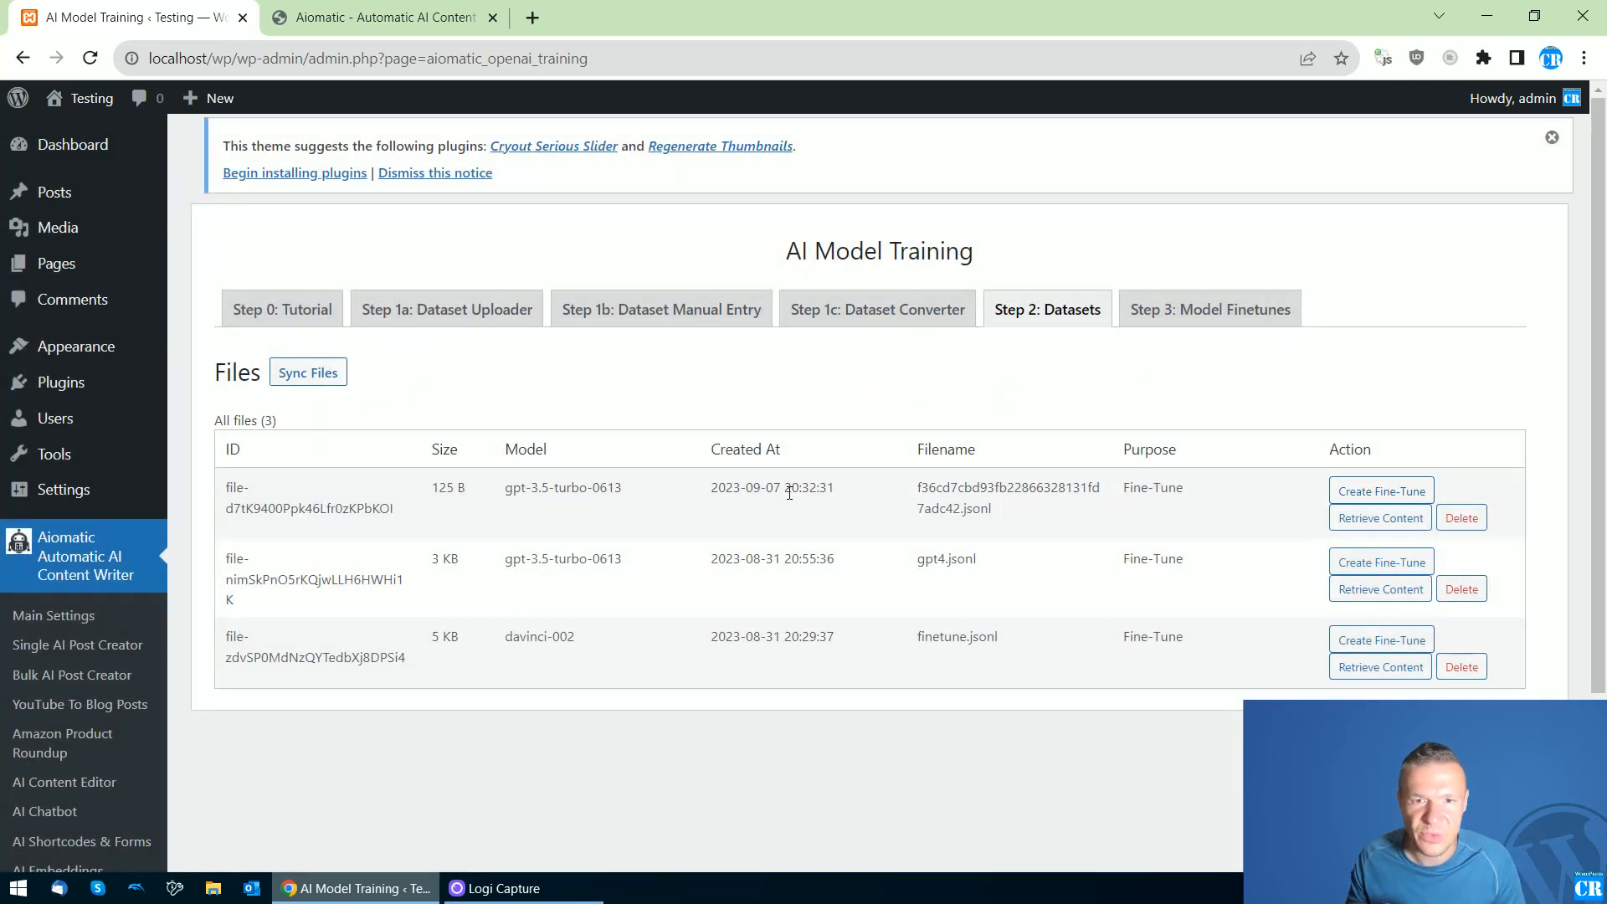
drag(512, 487, 630, 490)
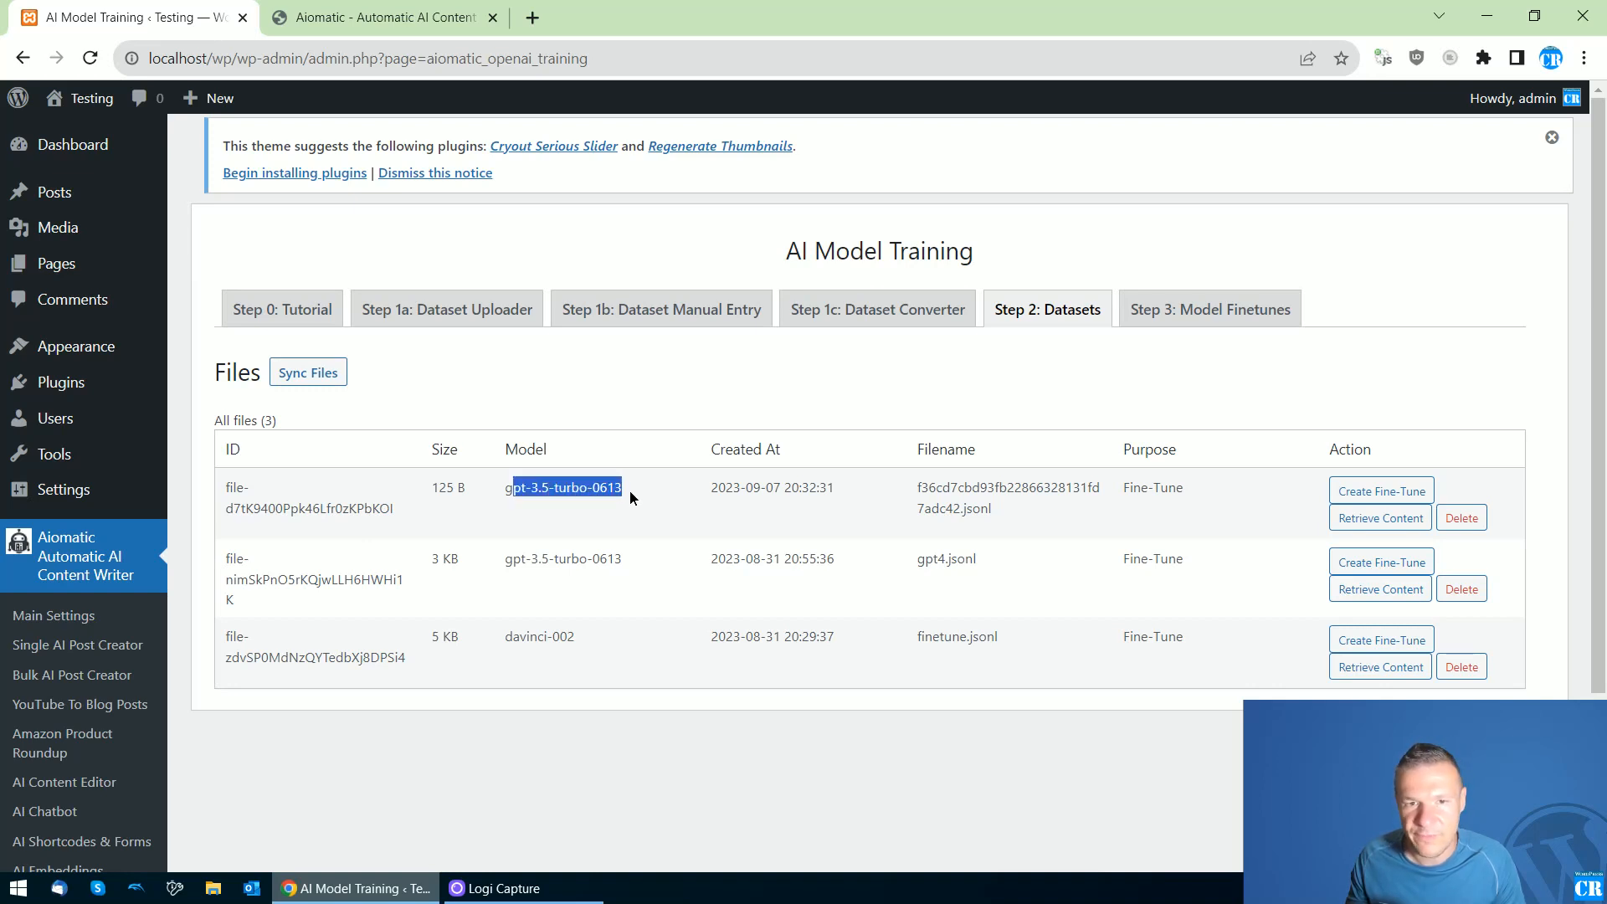
Examine the fine-tune model names of the davinci-002 and gpt-3.5-turbo-0613 jobs in the model finetunes list
click(1202, 308)
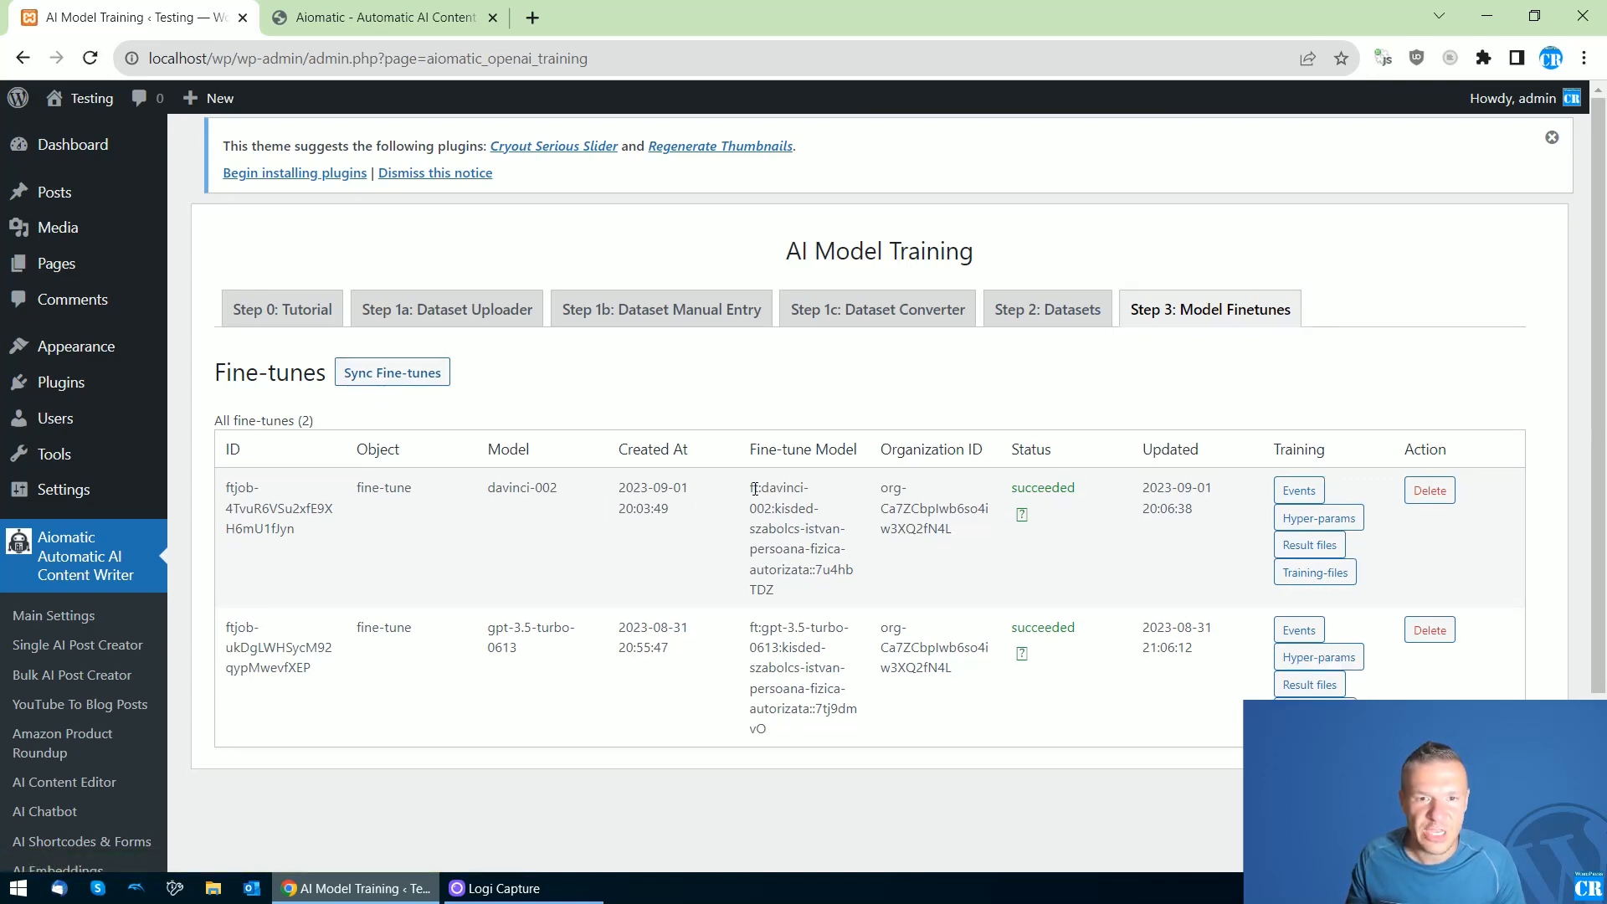
drag(748, 488, 809, 489)
drag(750, 628, 779, 647)
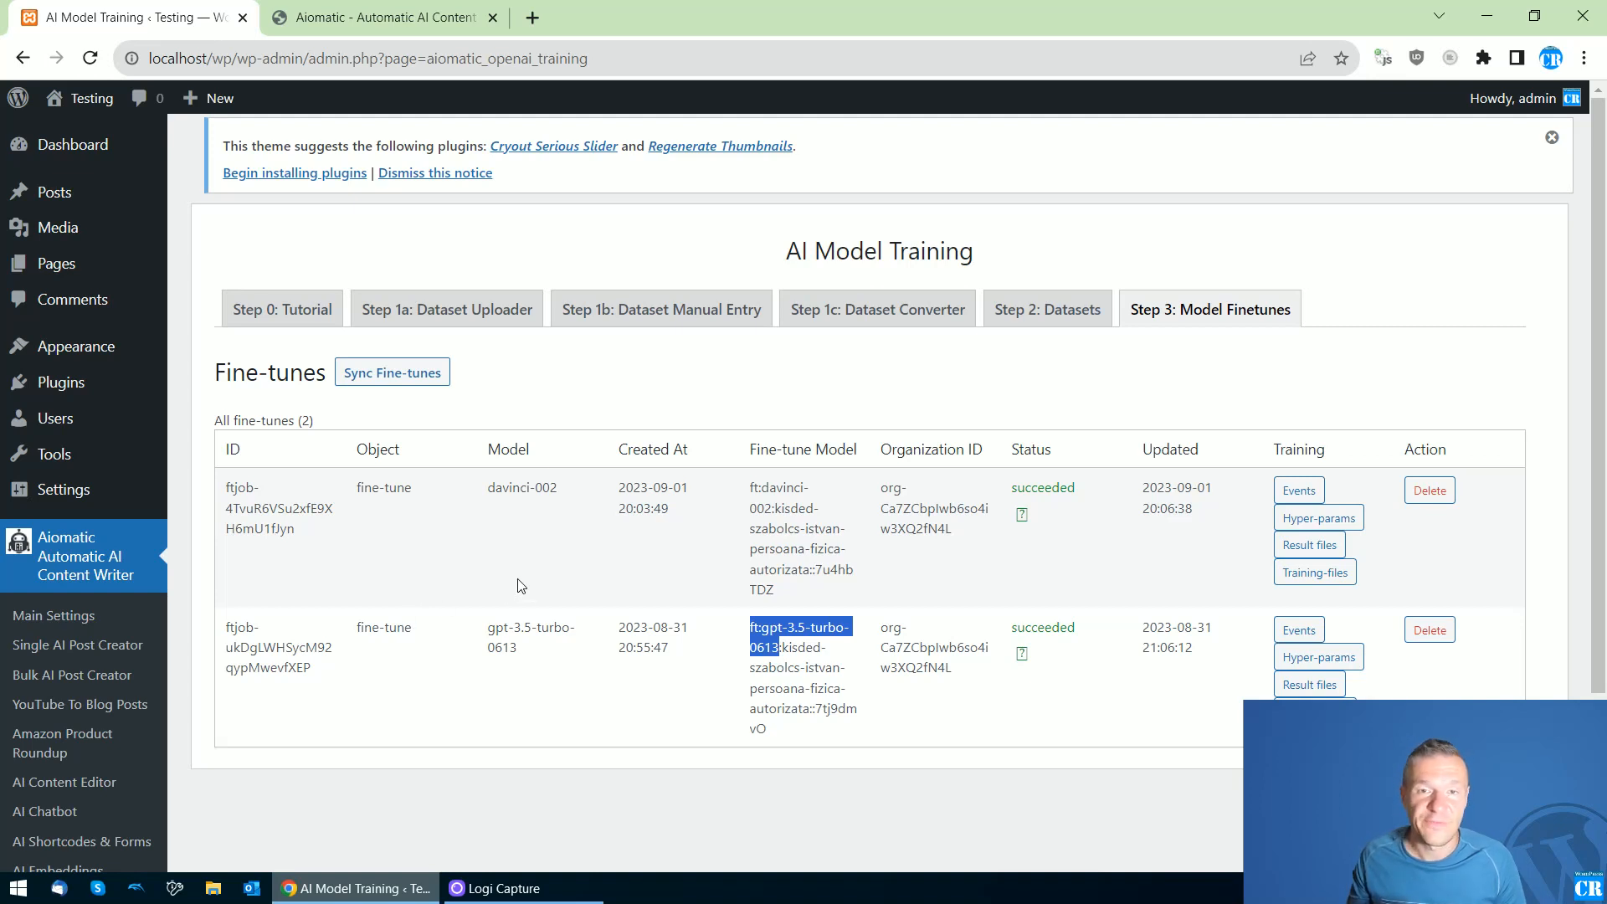
Dismiss the theme's suggested-plugins notice and open the manual dataset entry form
click(445, 316)
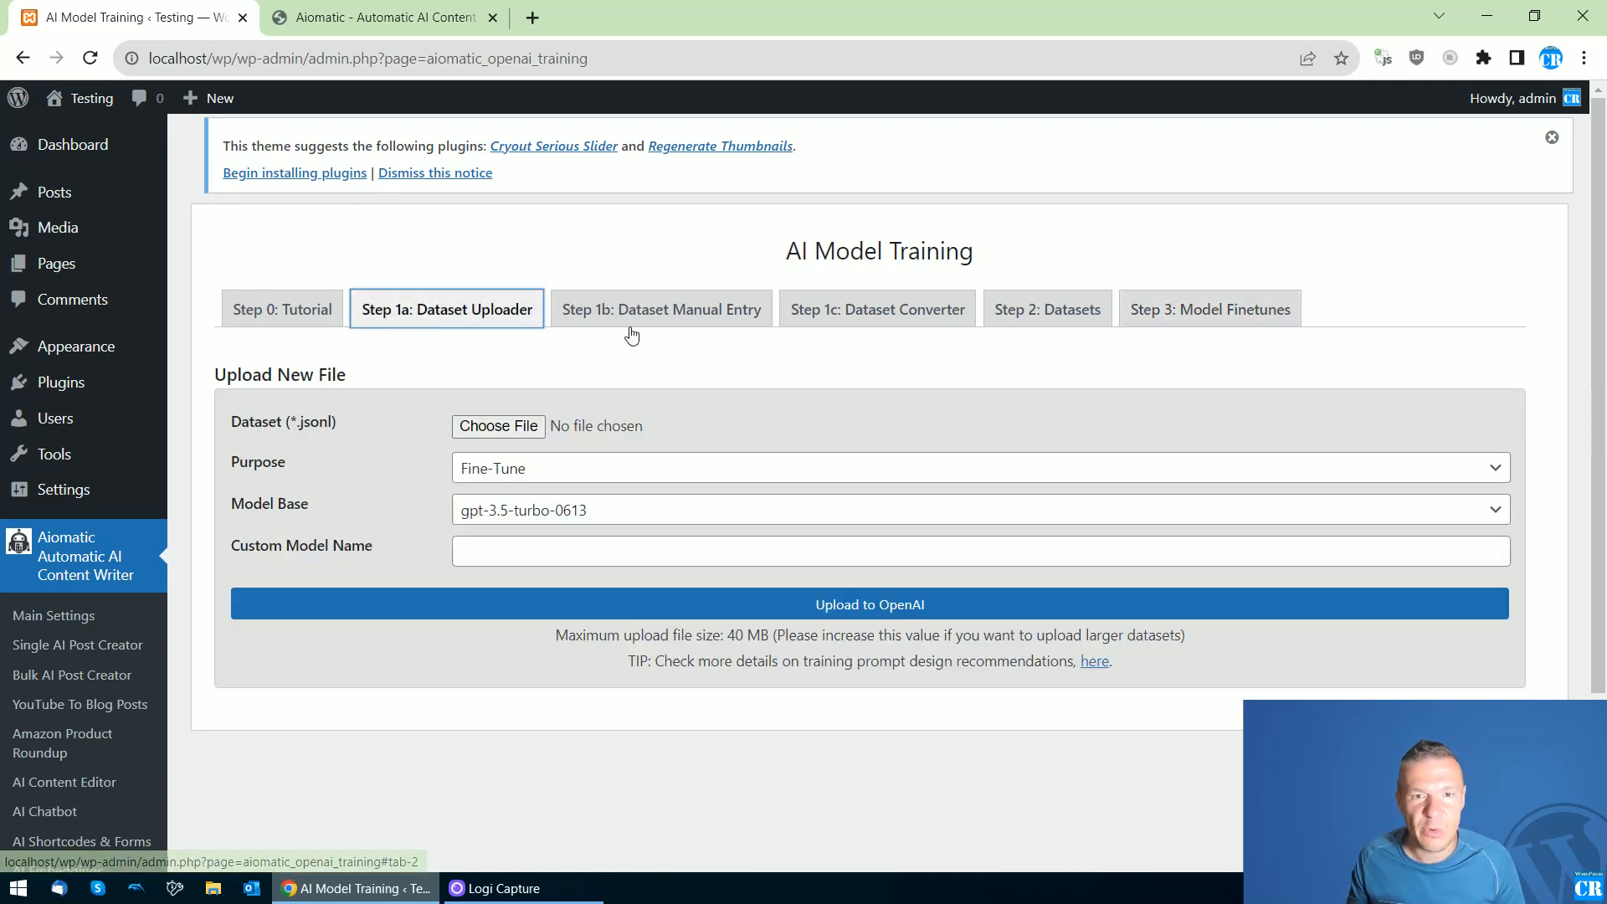
click(461, 175)
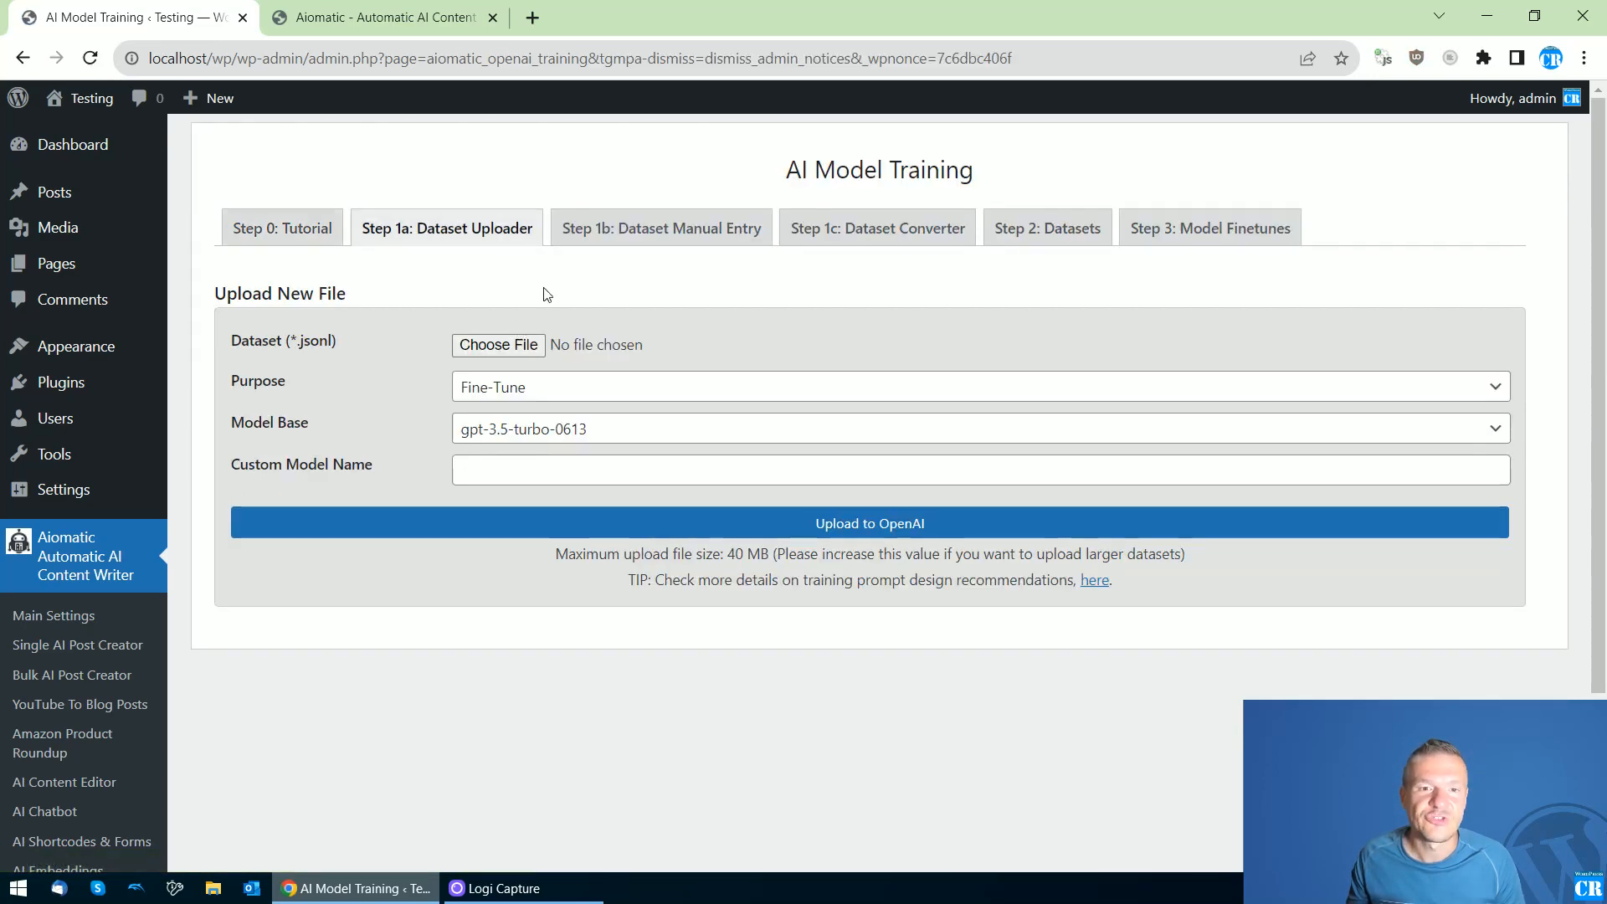
click(661, 228)
scroll(639, 459, down, 3)
scroll(585, 494, up, 3)
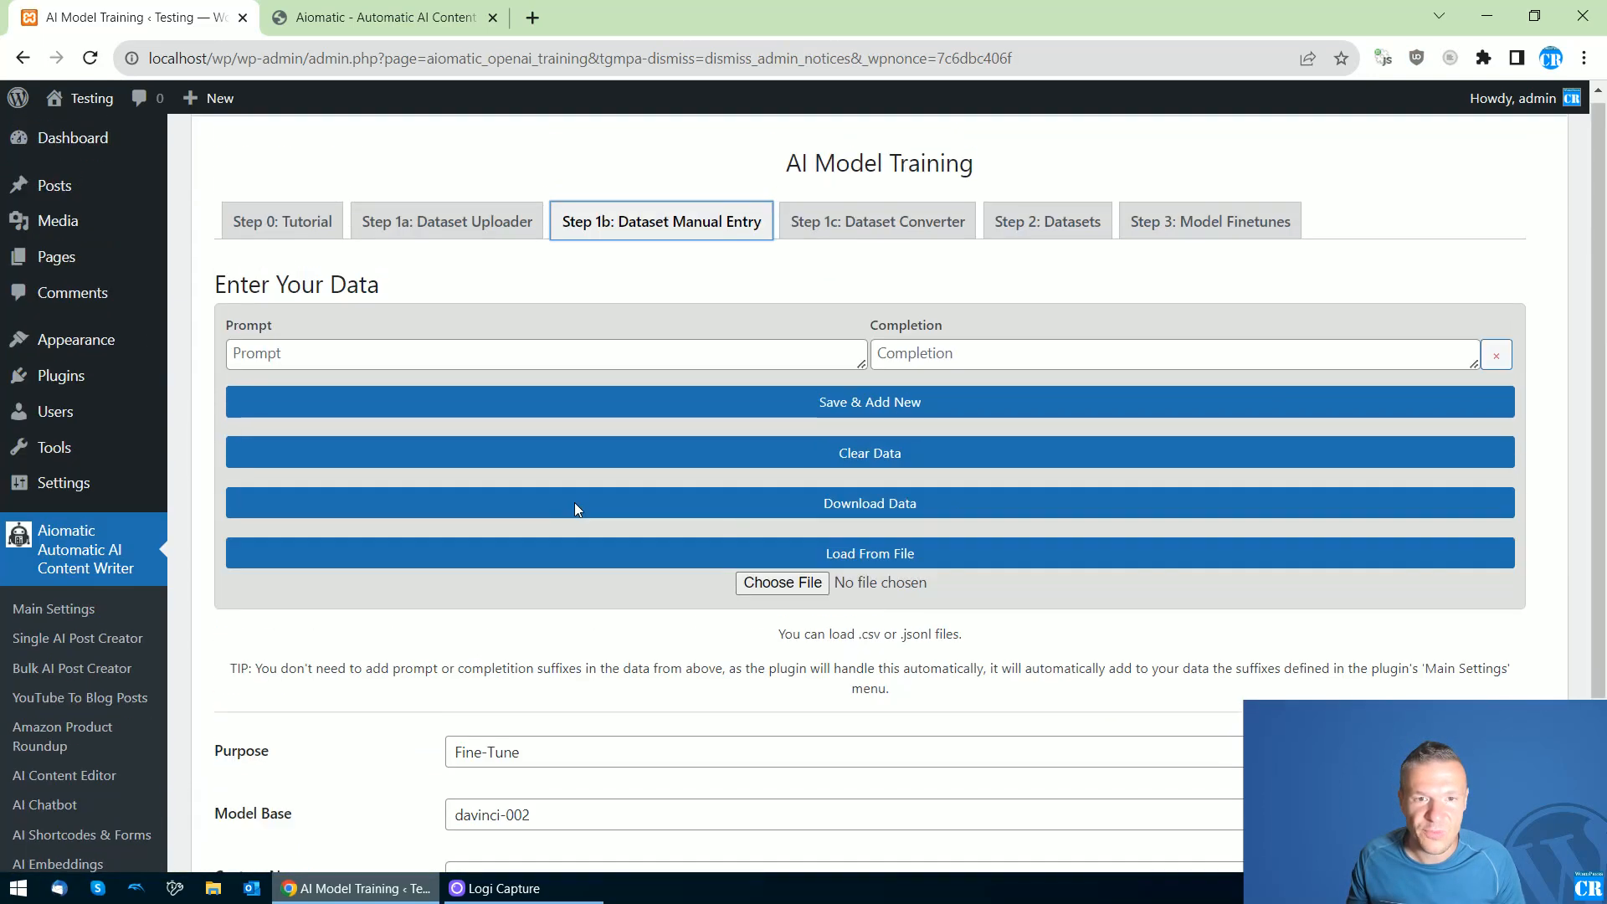
scroll(574, 502, down, 3)
scroll(617, 438, up, 3)
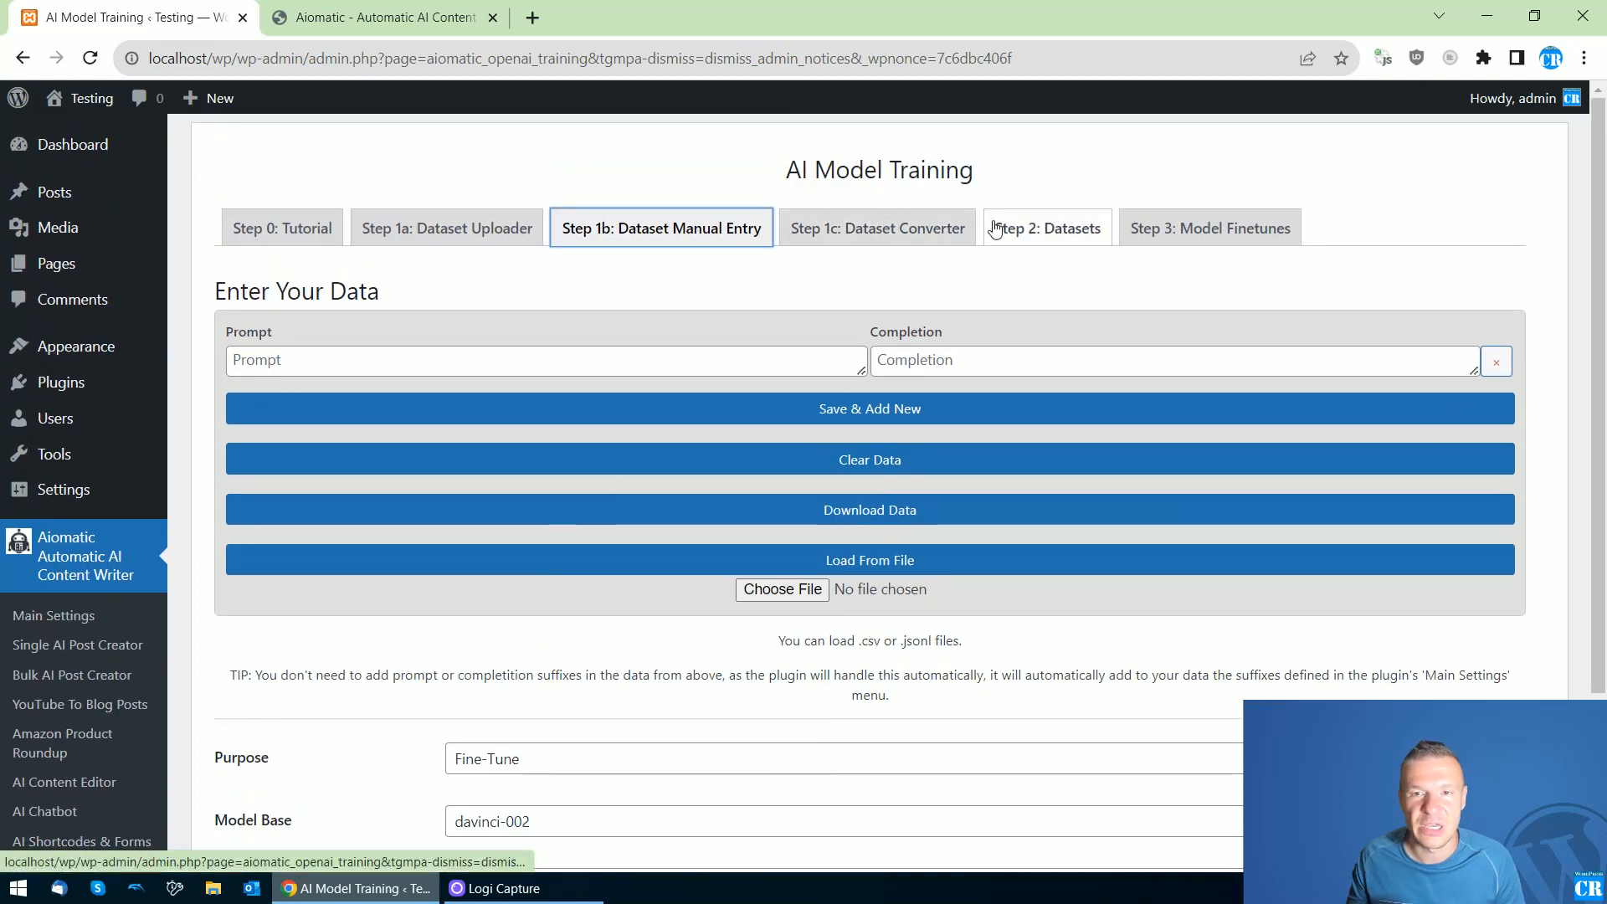
Delete the newest 125 B gpt-3.5-turbo-0613 file from the uploaded datasets
click(1023, 241)
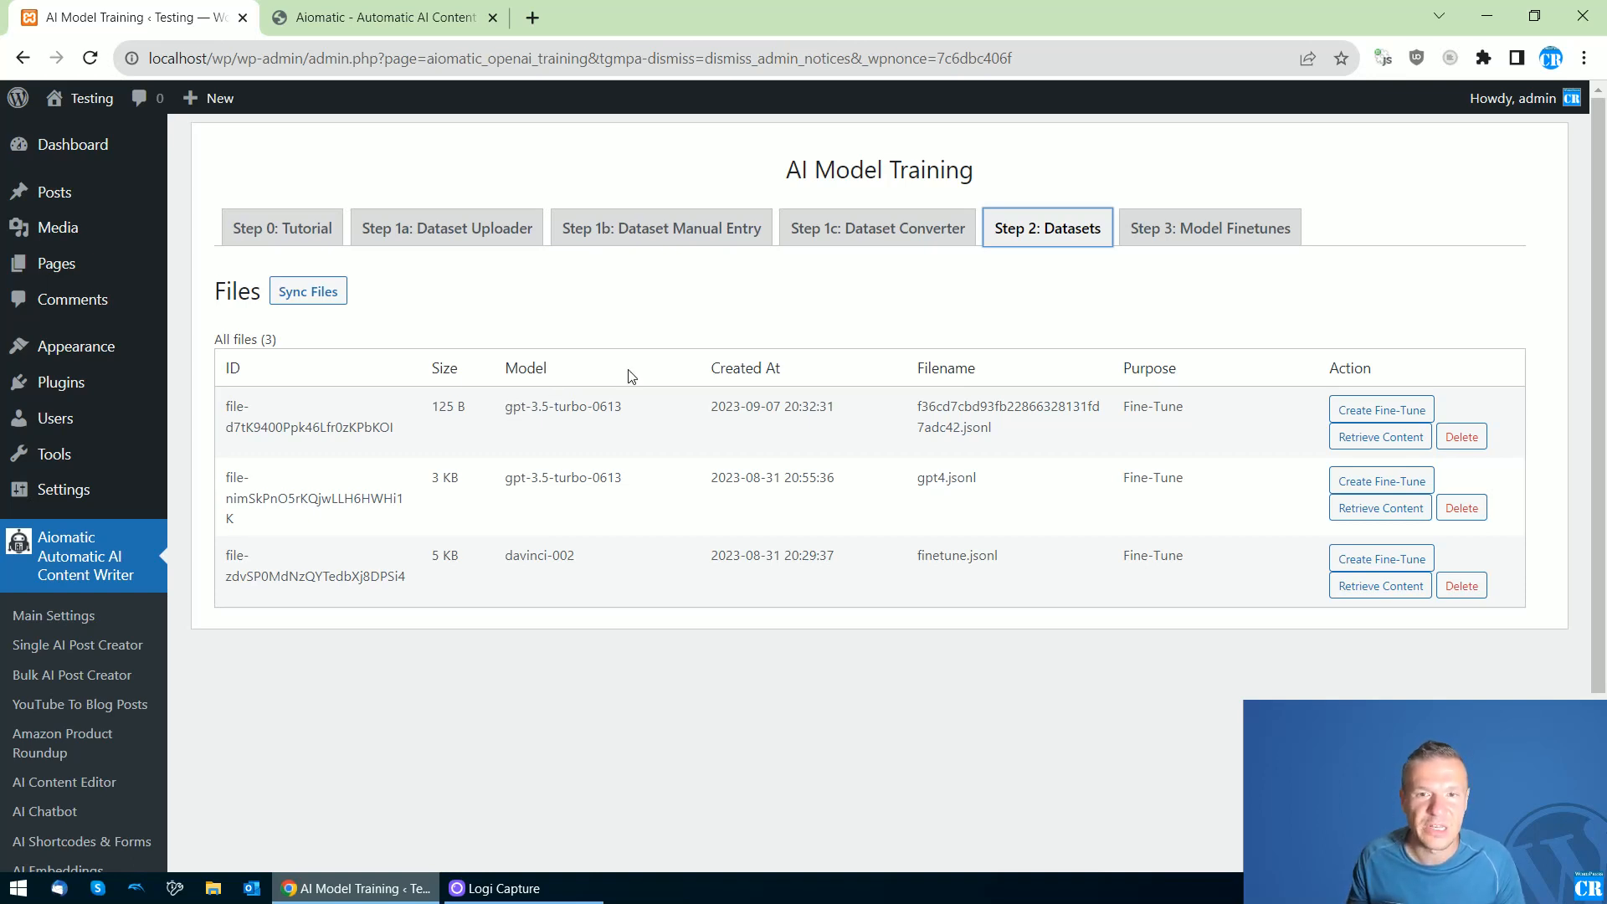
click(1458, 438)
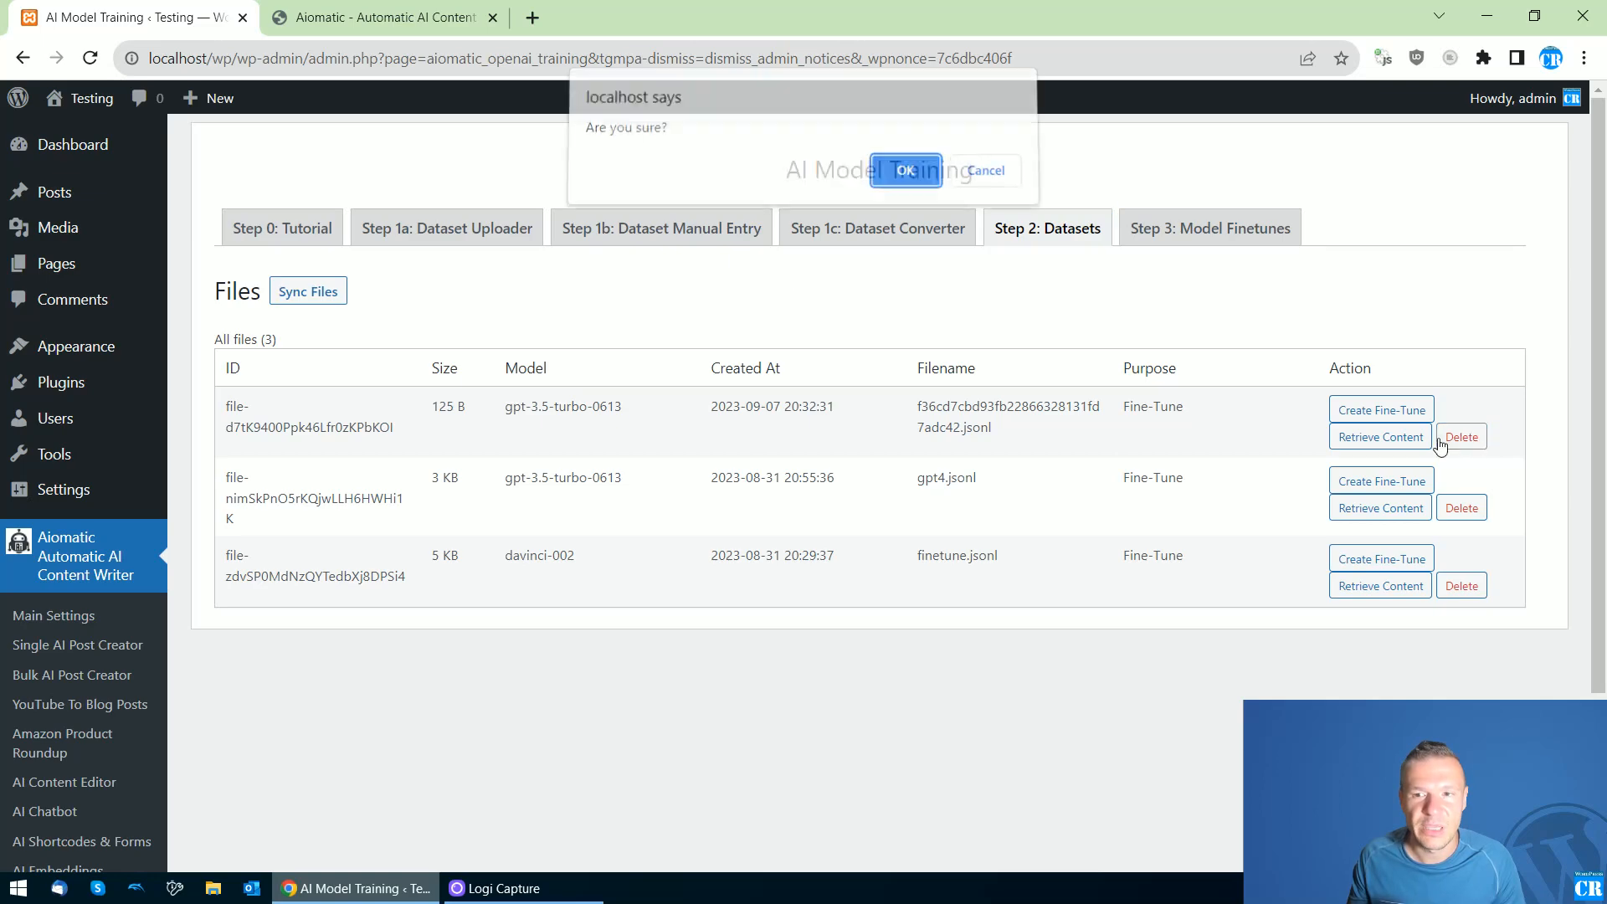
key(Return)
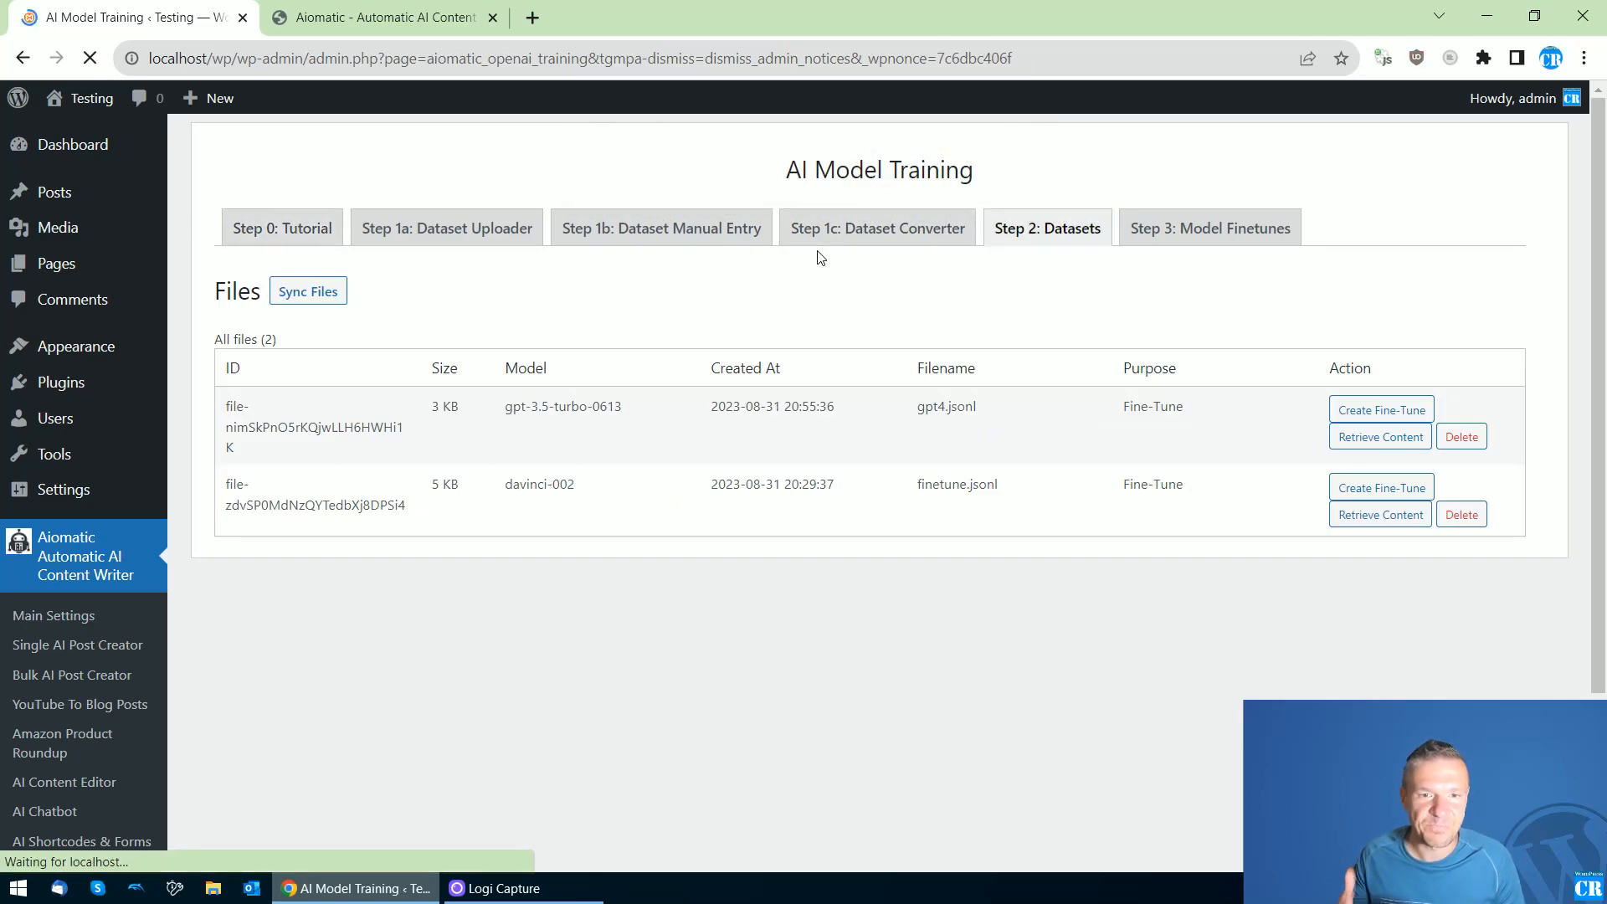
Set the model base of the manual dataset entry to gpt-3.5-turbo-0613
click(829, 232)
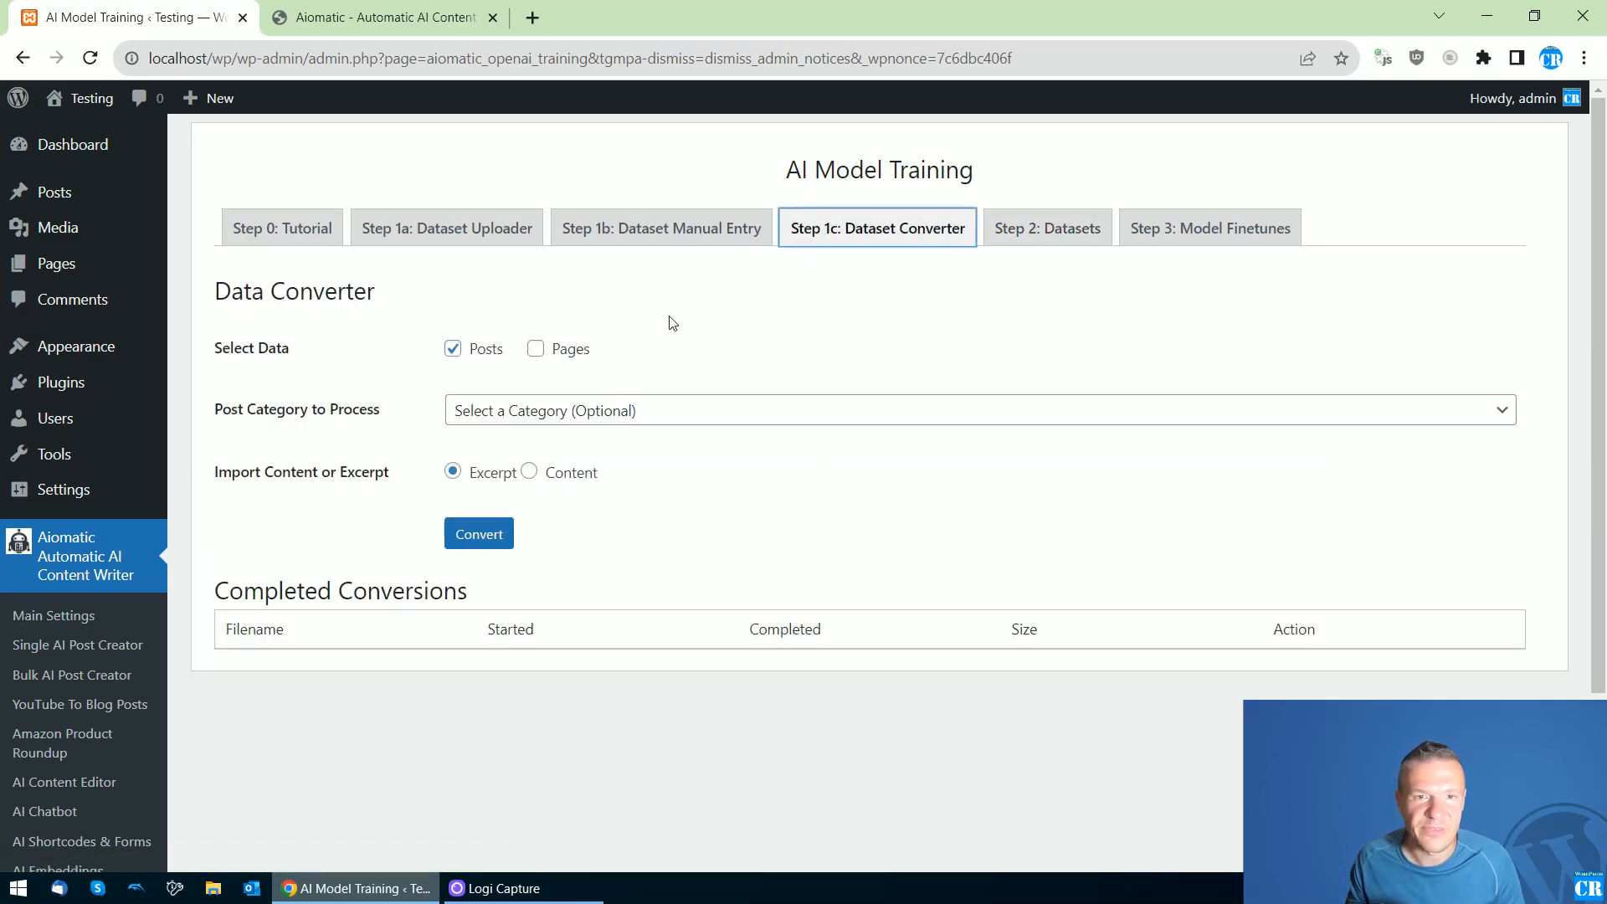
click(681, 238)
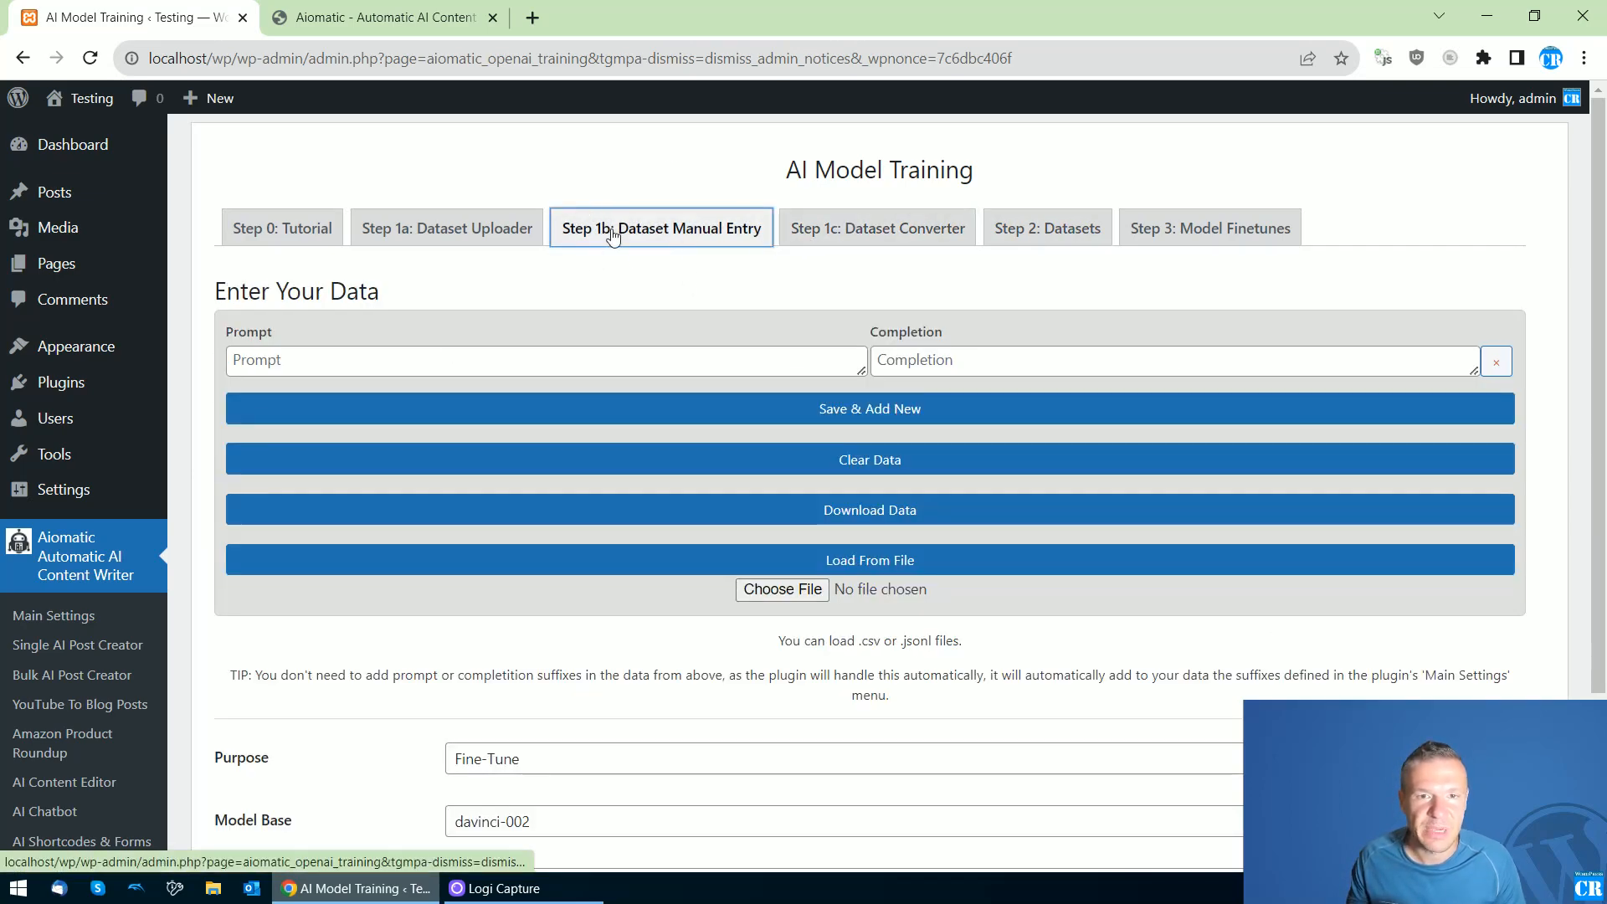
scroll(698, 251, down, 3)
click(531, 613)
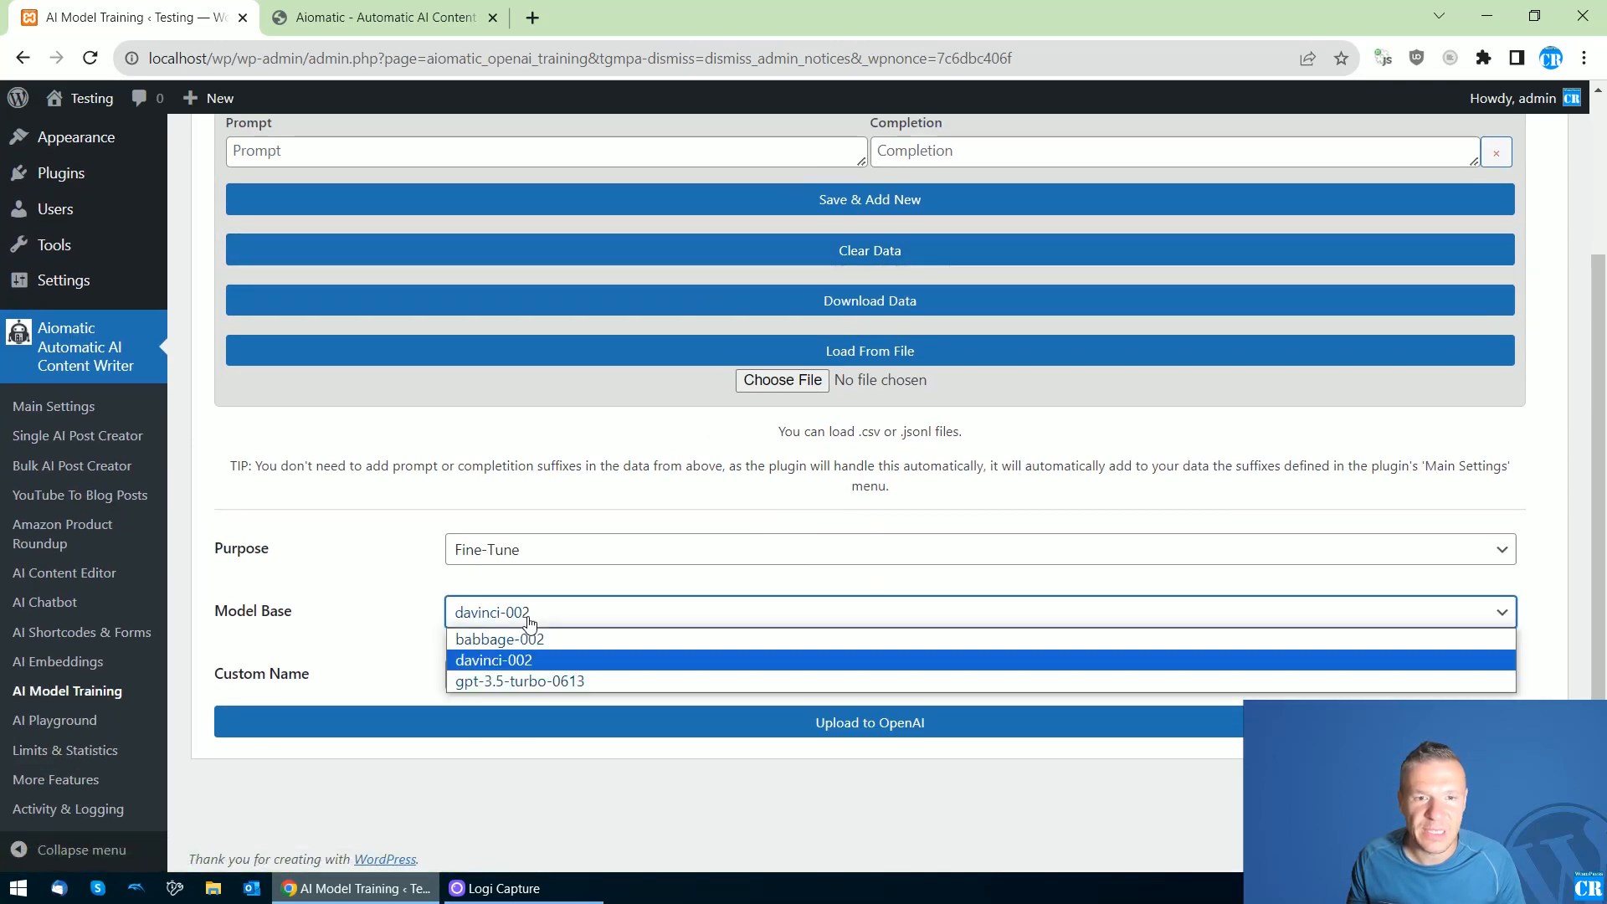
click(502, 681)
scroll(796, 229, up, 1)
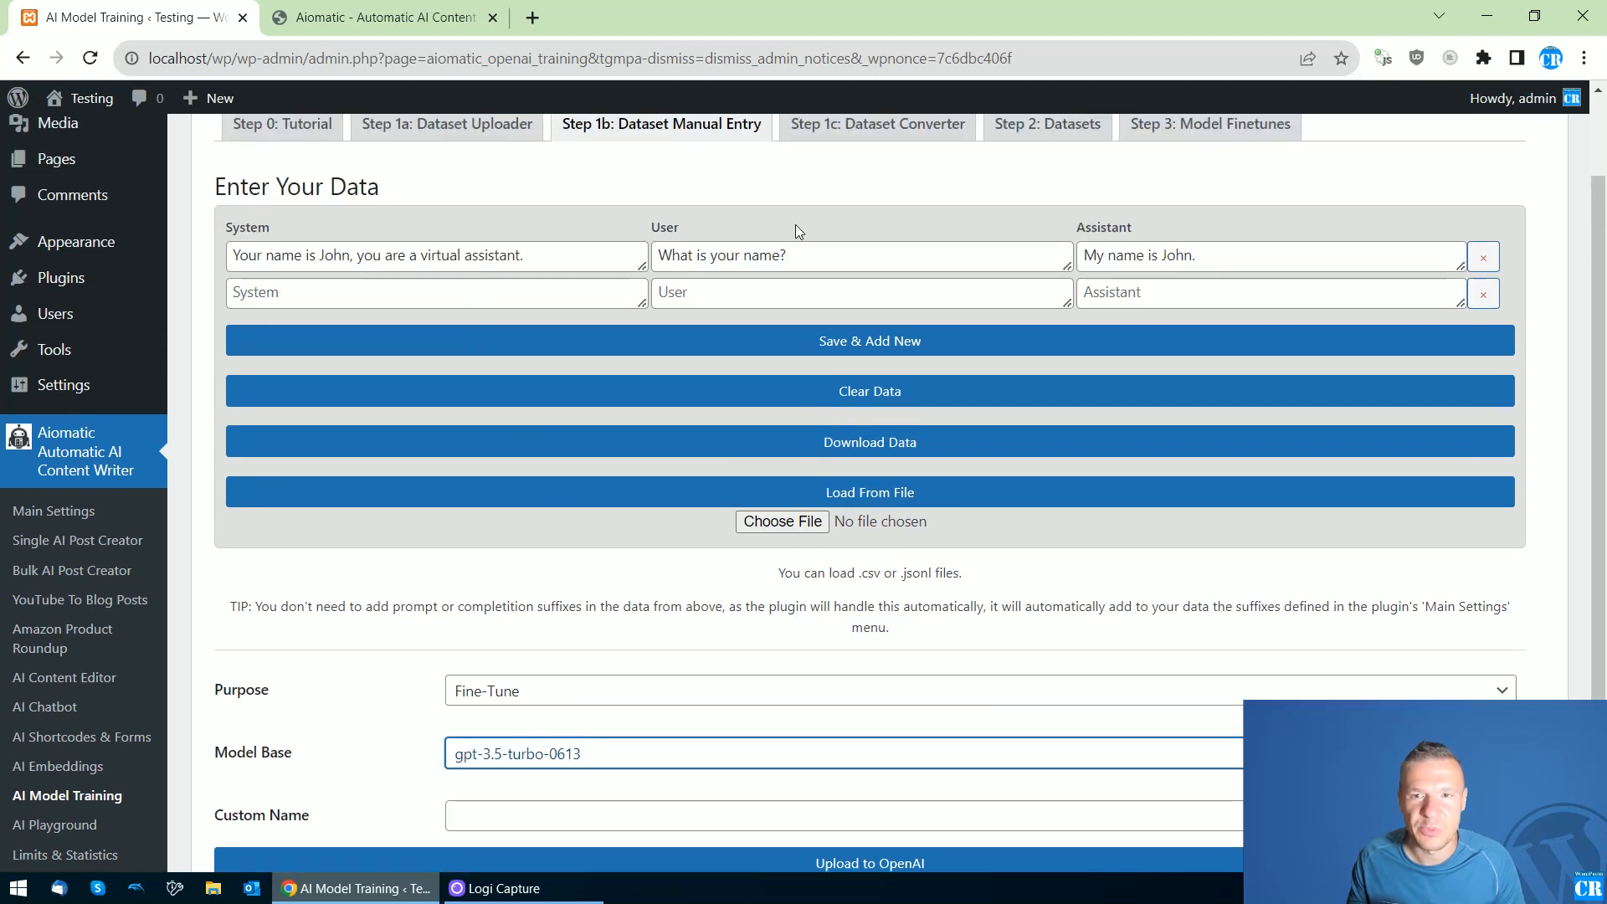
Switch the manual entry's model base to babbage-002 to compare the data columns, and return it to gpt-3.5-turbo-0613
scroll(520, 610, down, 2)
click(517, 654)
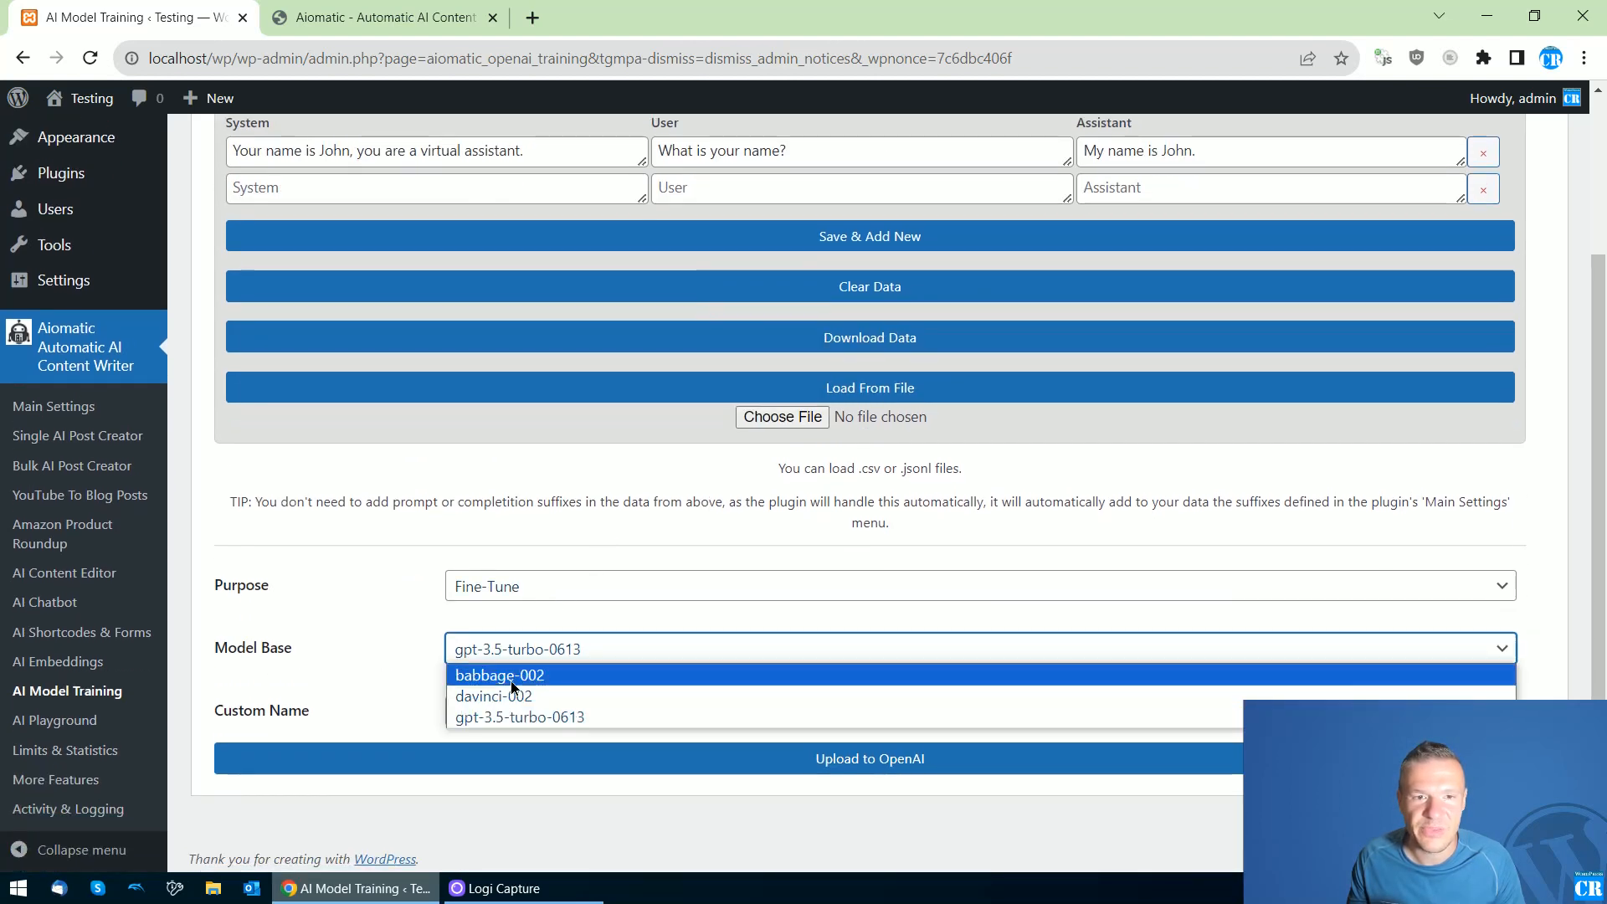
click(516, 672)
scroll(293, 318, up, 2)
scroll(318, 446, down, 2)
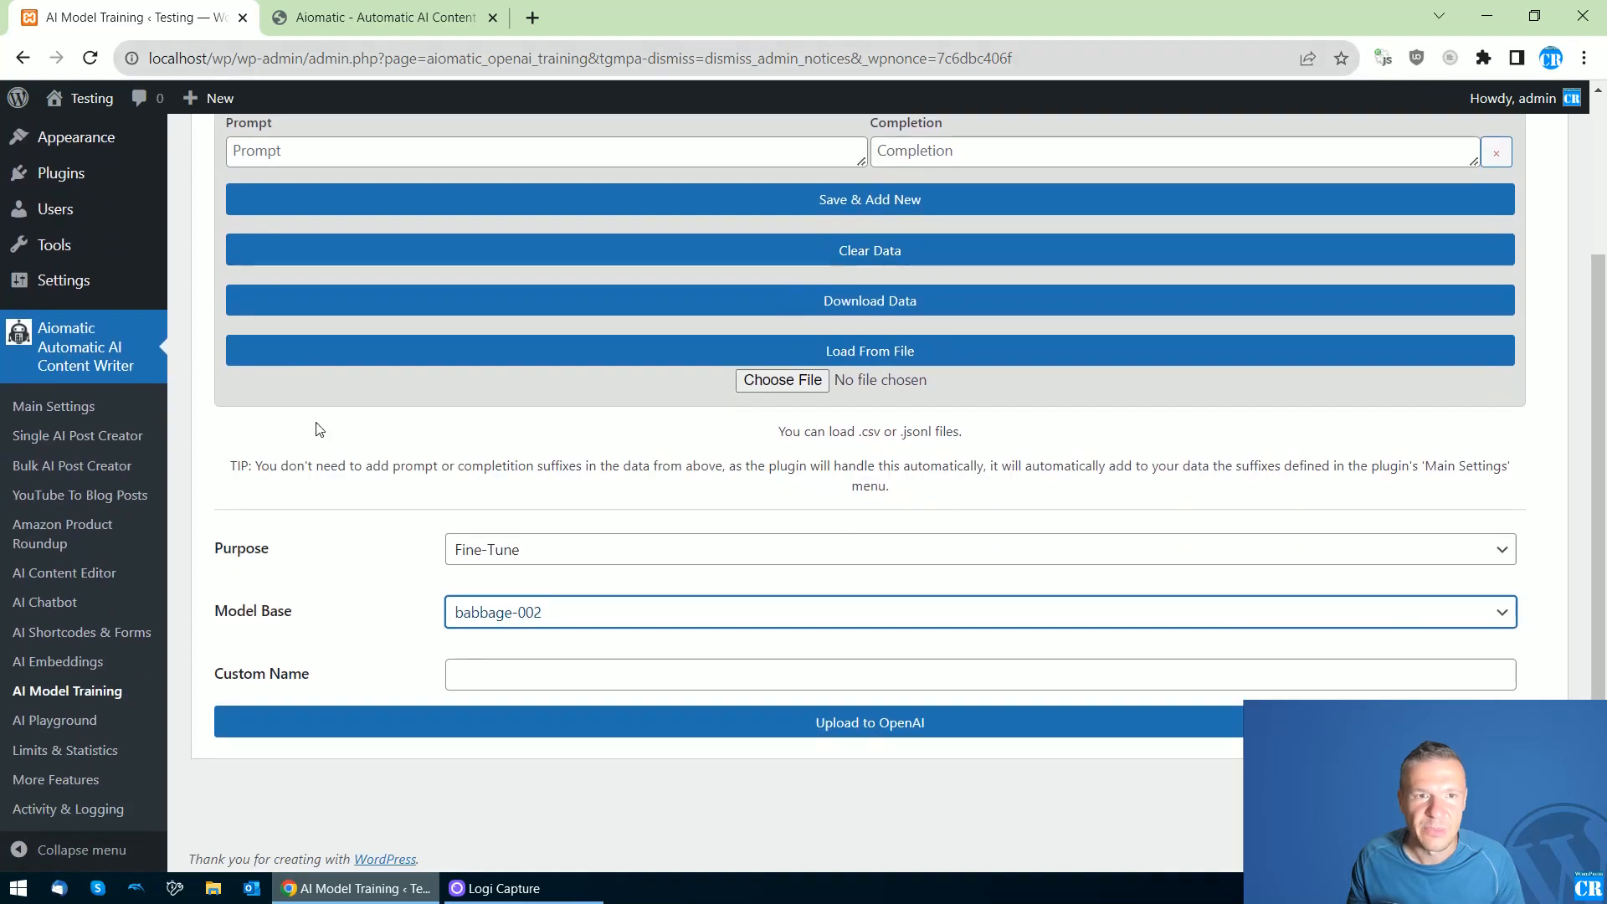
click(469, 612)
click(502, 680)
scroll(377, 401, up, 3)
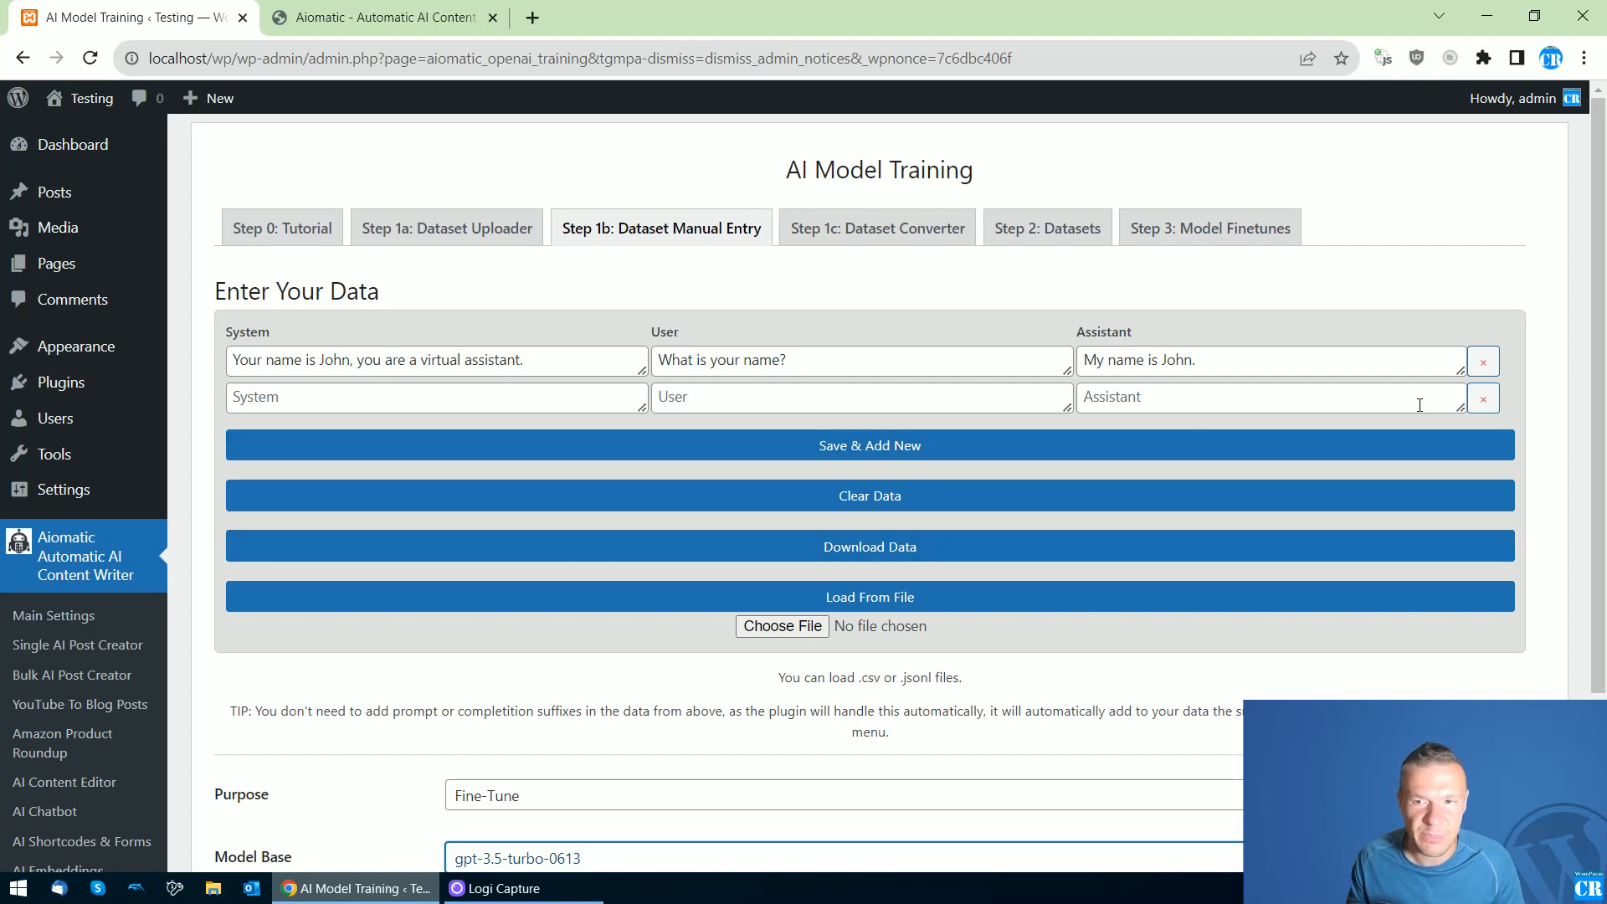
Delete the filled example row from the manual dataset entry form
click(1483, 362)
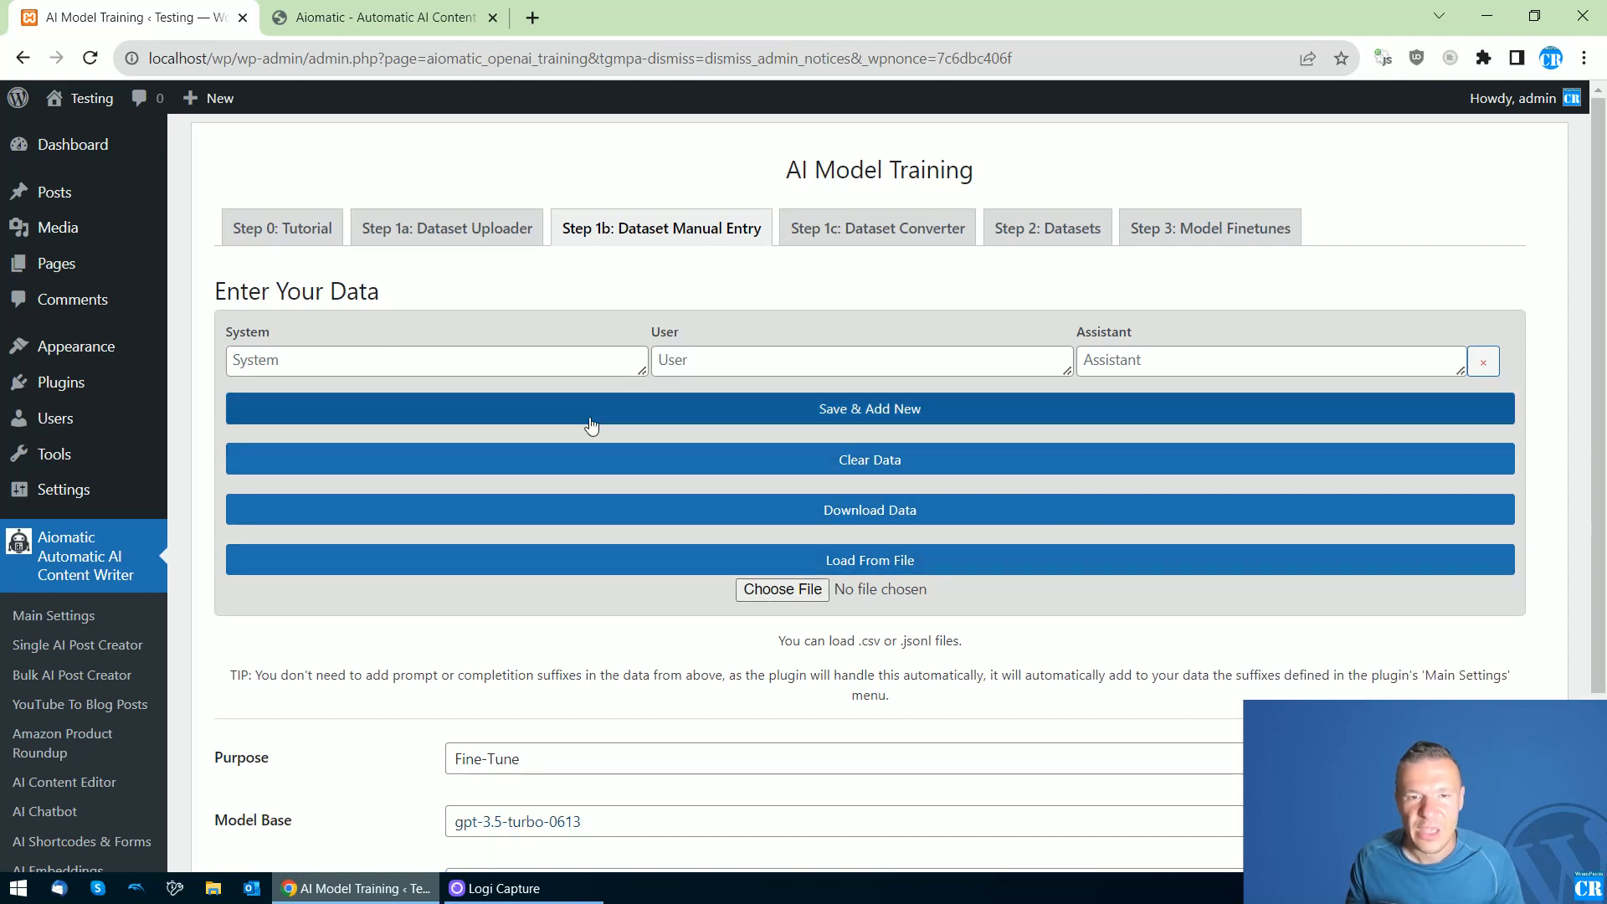
scroll(879, 511, down, 3)
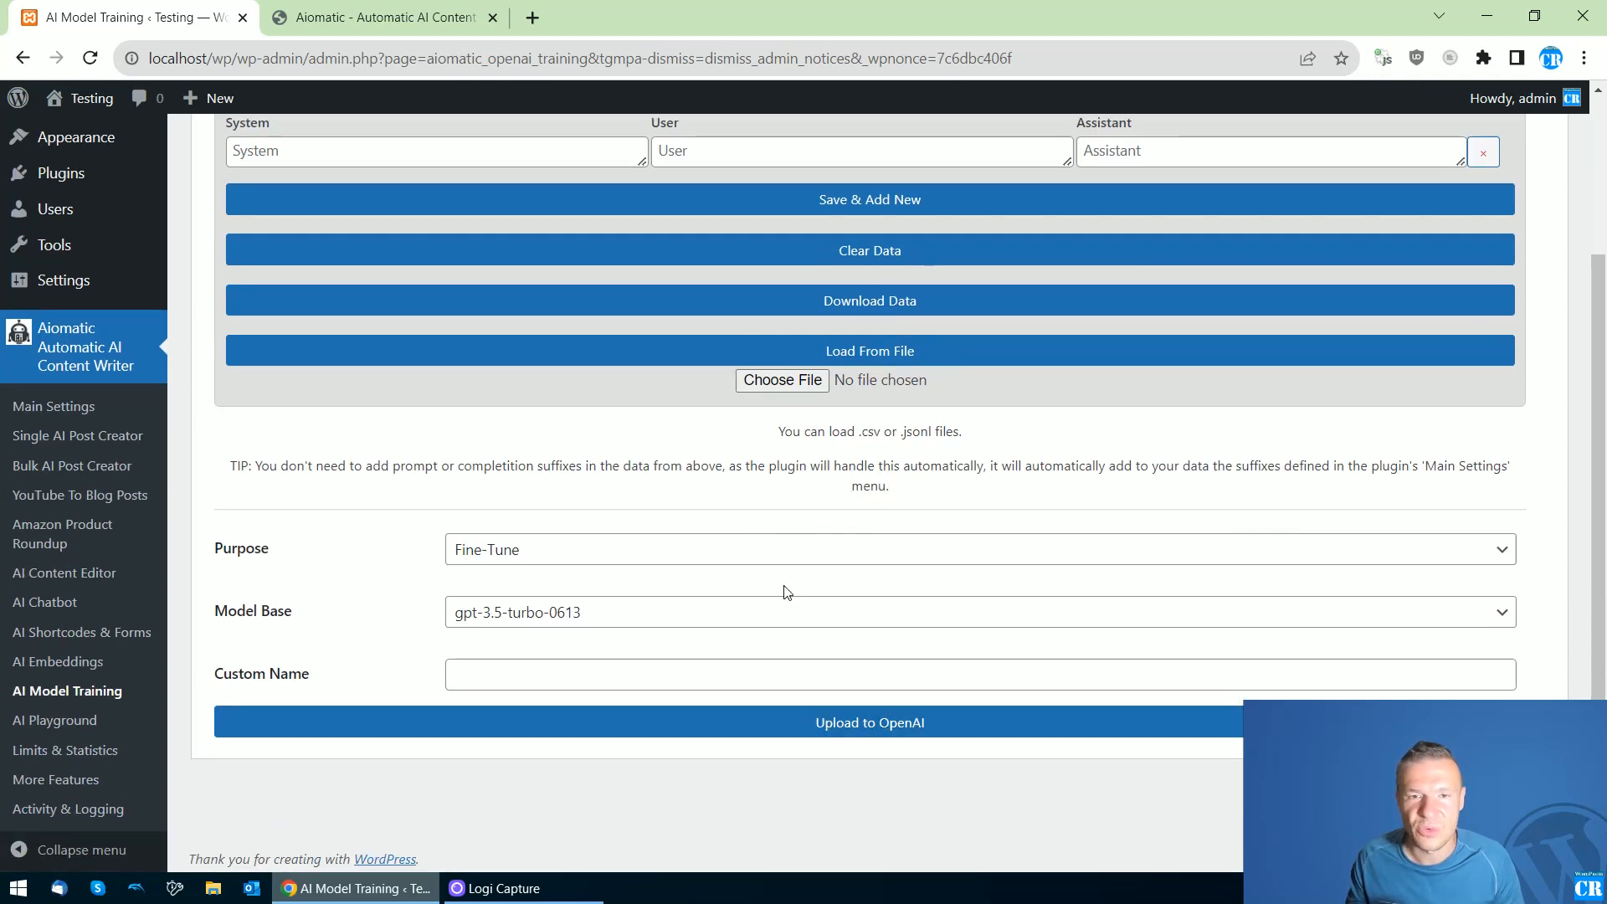
scroll(787, 593, up, 3)
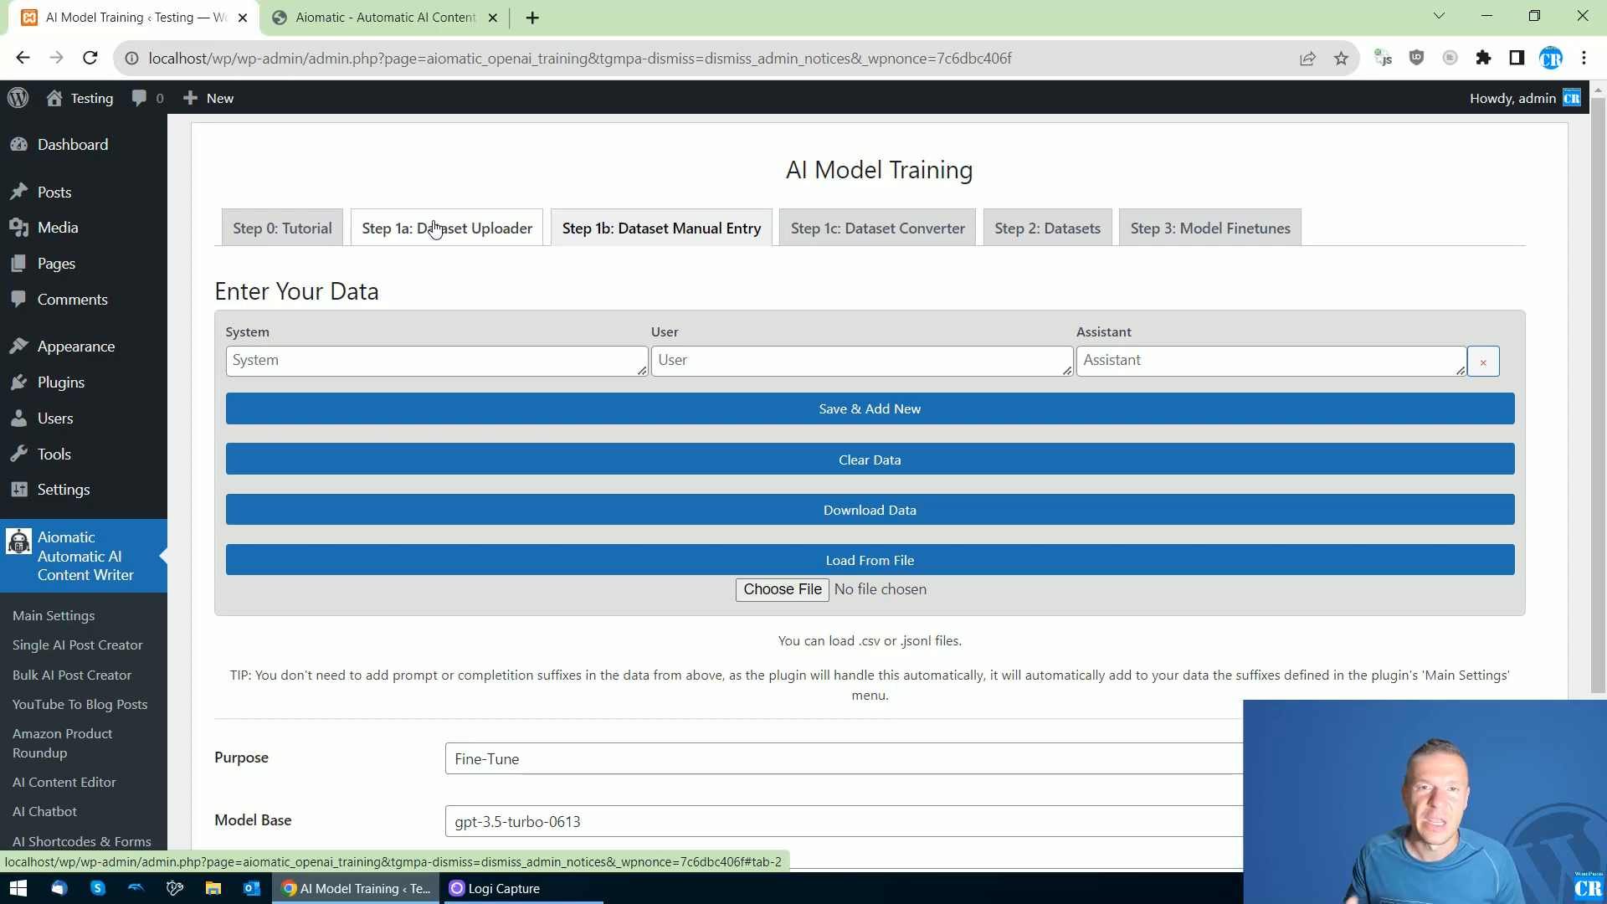
Review the manual entry form, the dataset uploader, the uploaded datasets and the status of the davinci-002 fine-tune
scroll(646, 326, down, 3)
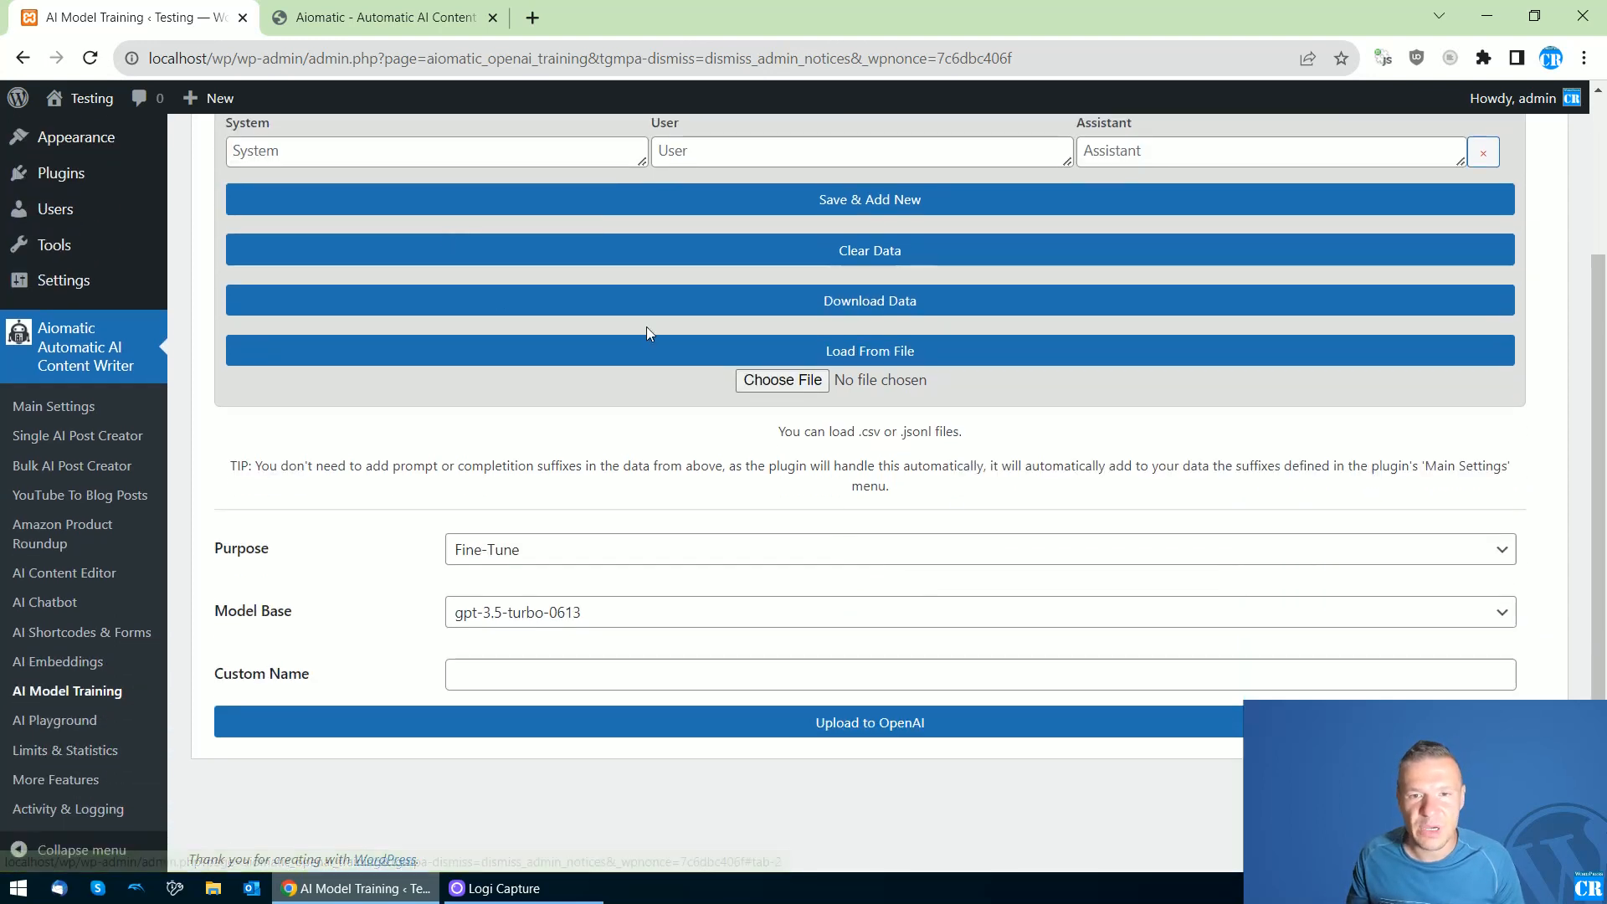
scroll(857, 308, up, 1)
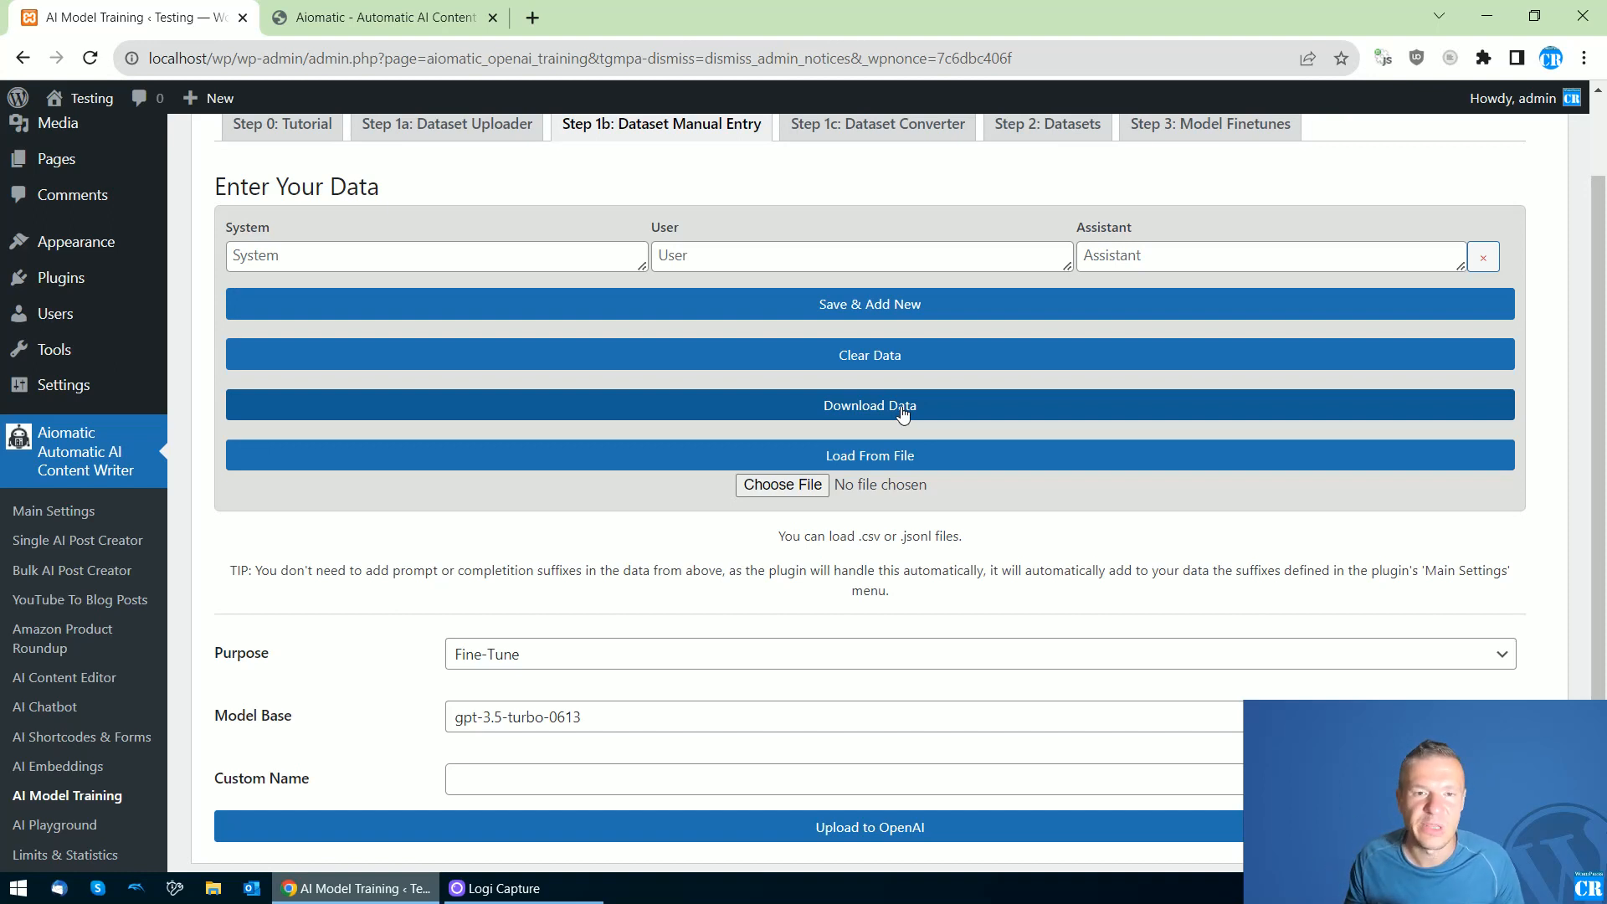
scroll(754, 335, up, 1)
click(490, 239)
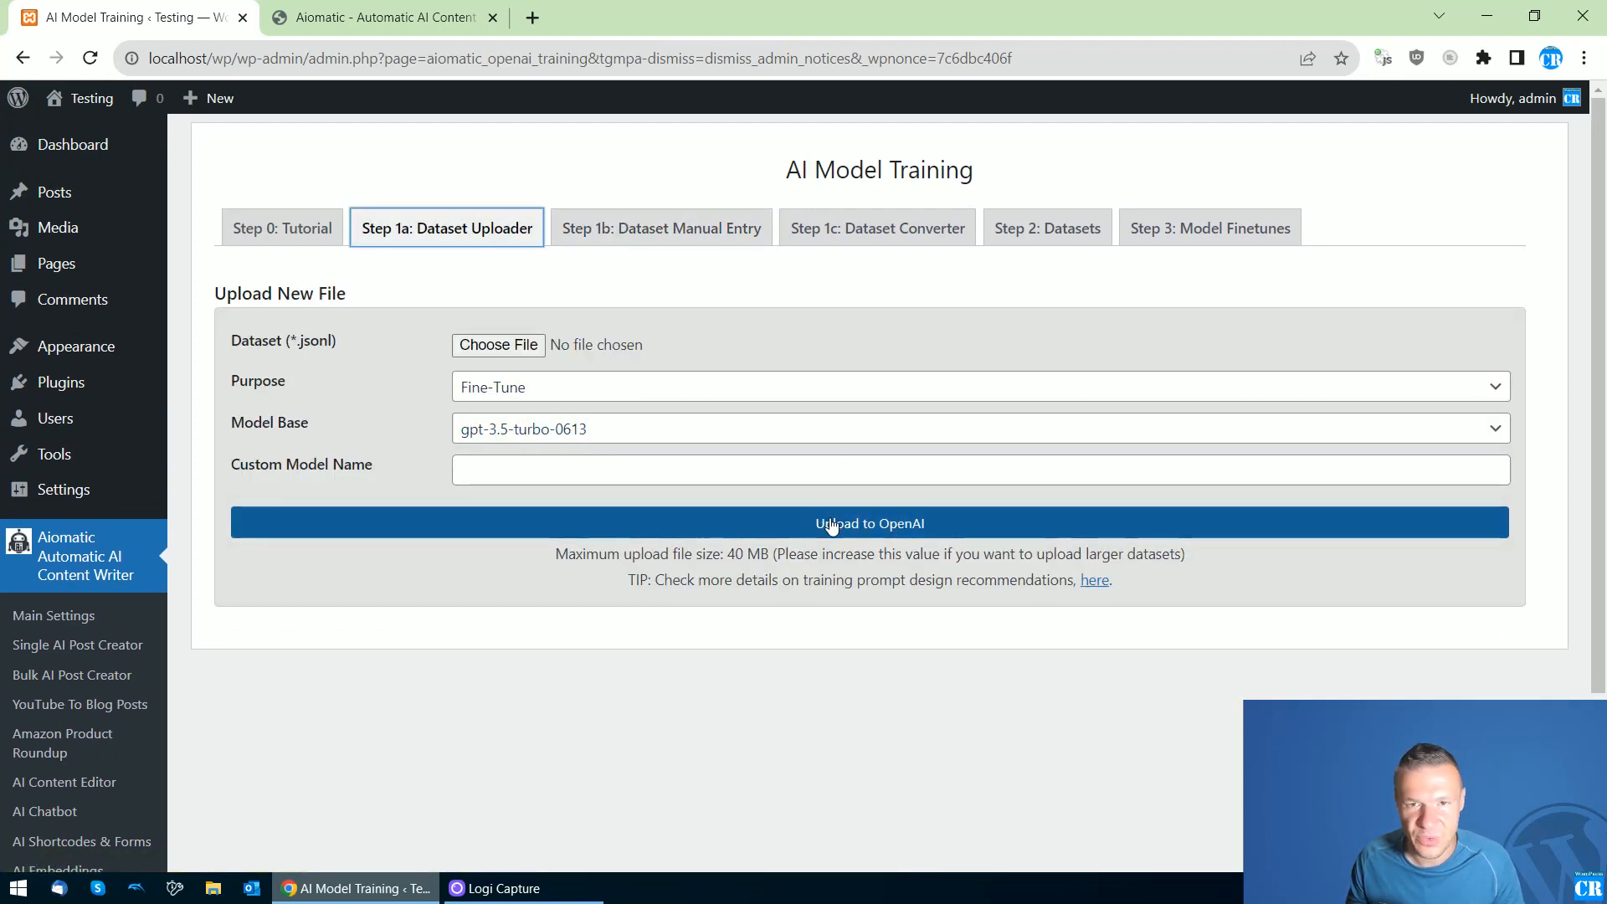
click(1021, 231)
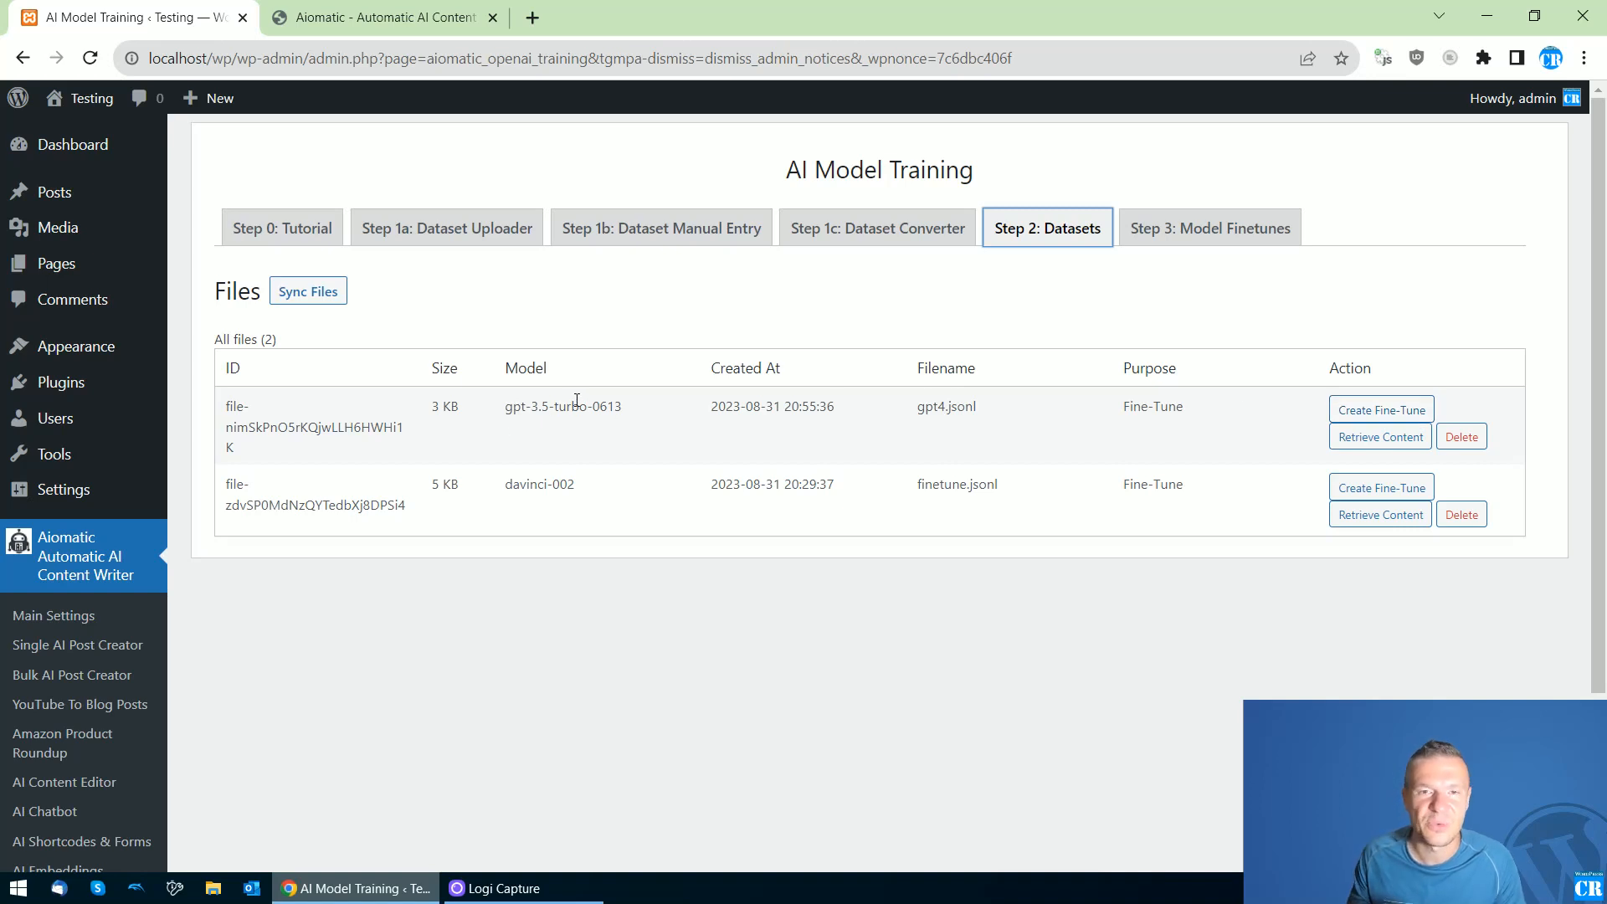
click(1125, 237)
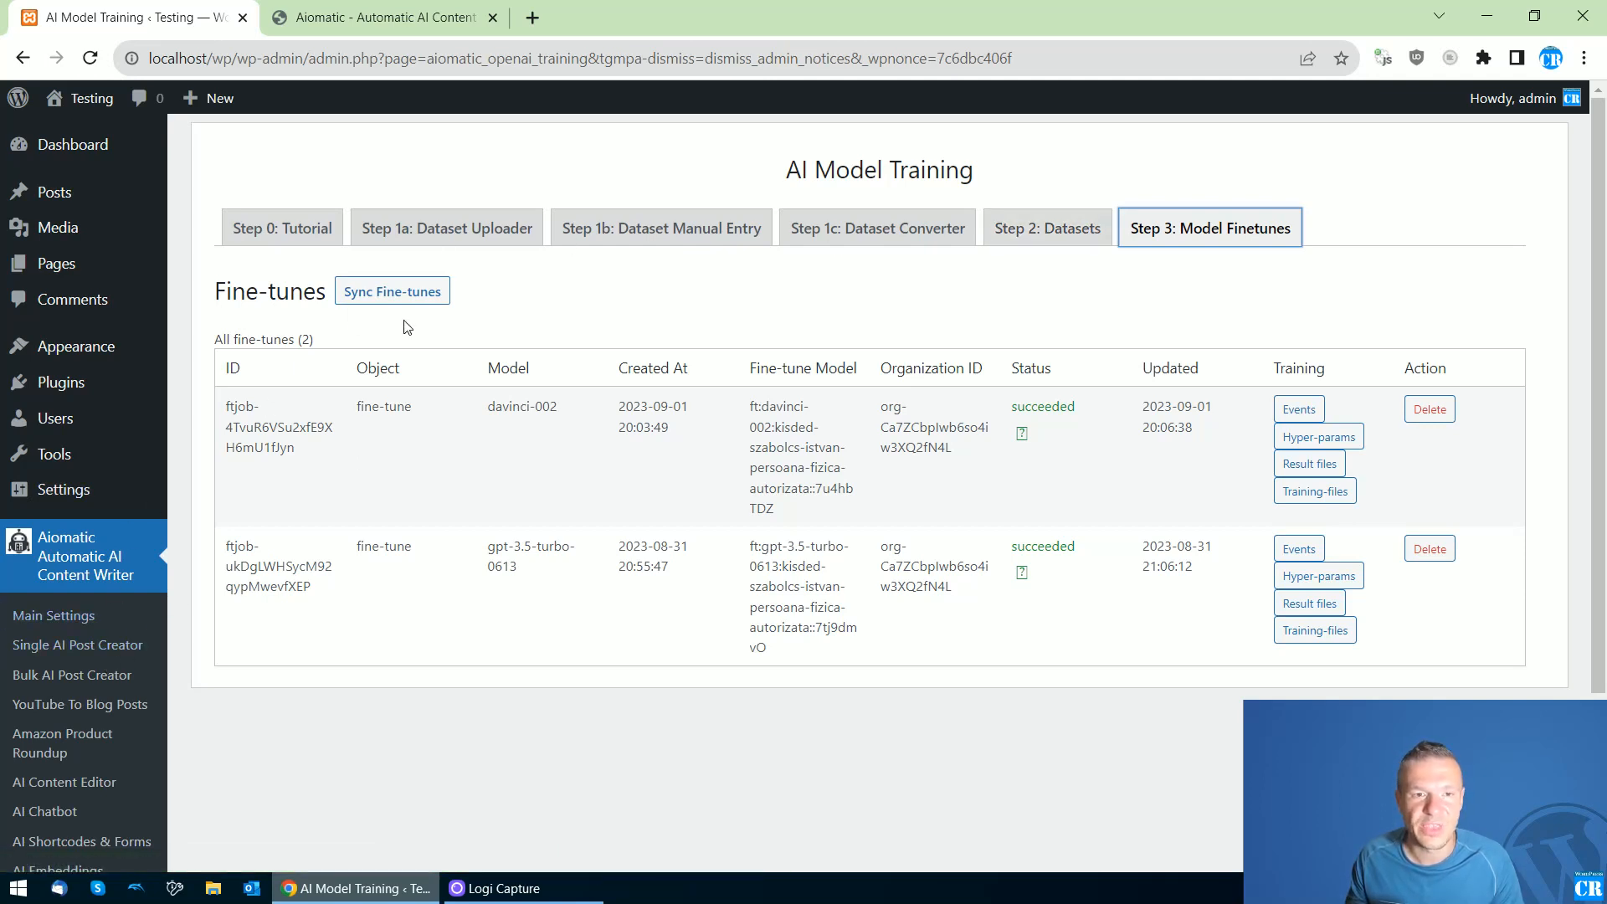
double_click(1041, 403)
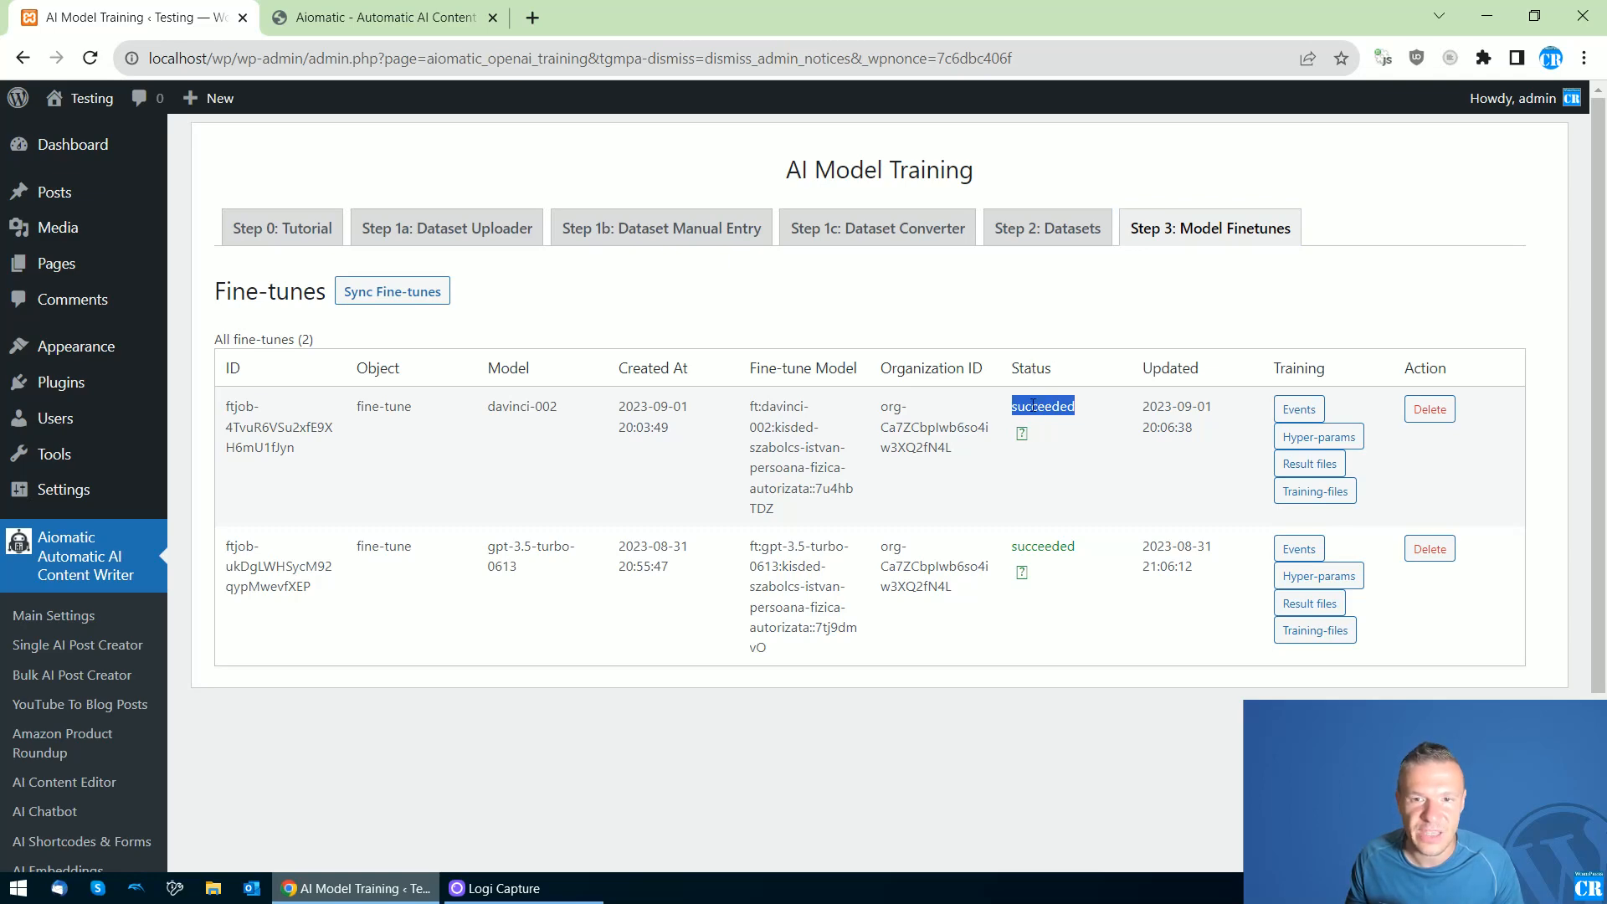
click(1037, 416)
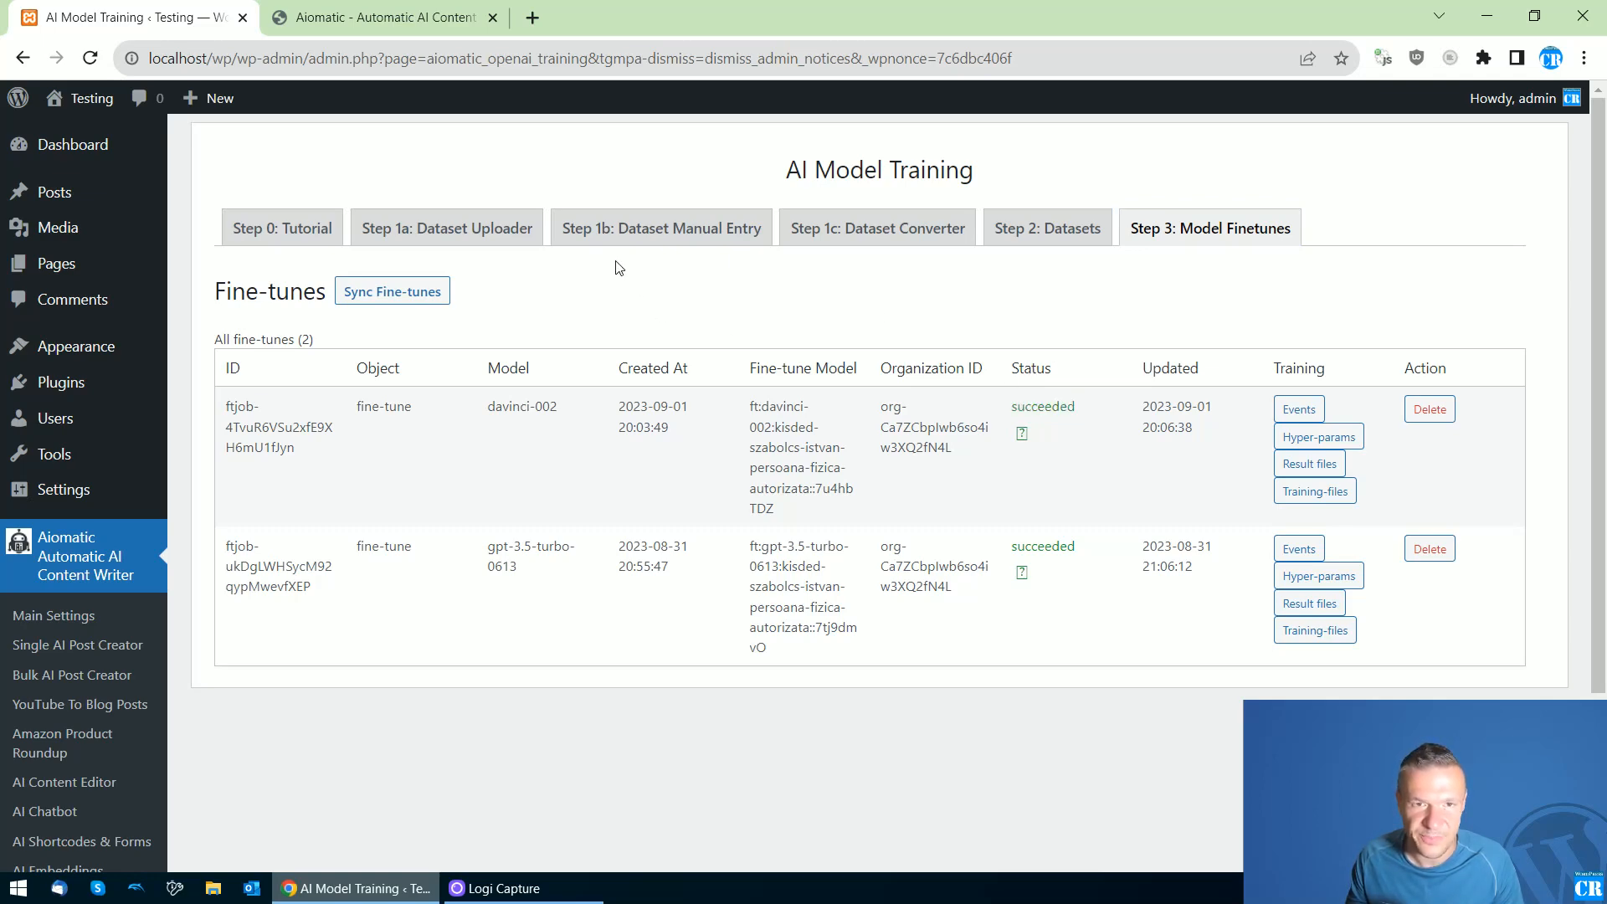
View the Aiomatic plugin's CodeCanyon page and return to the dataset uploader in AI Model Training
click(447, 227)
click(375, 19)
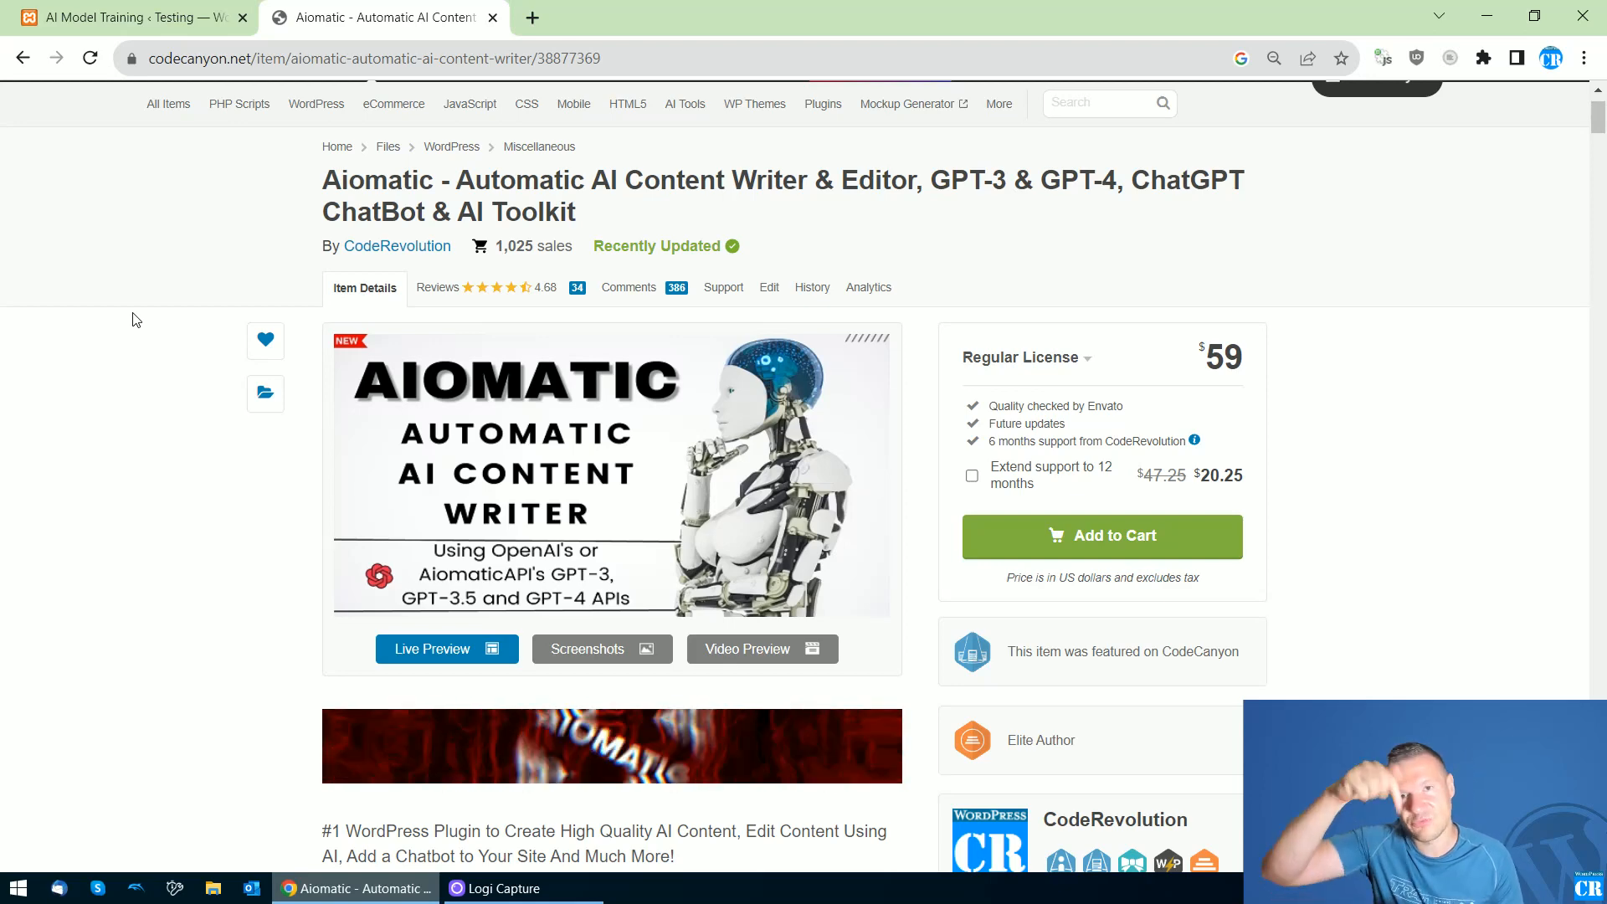
click(134, 18)
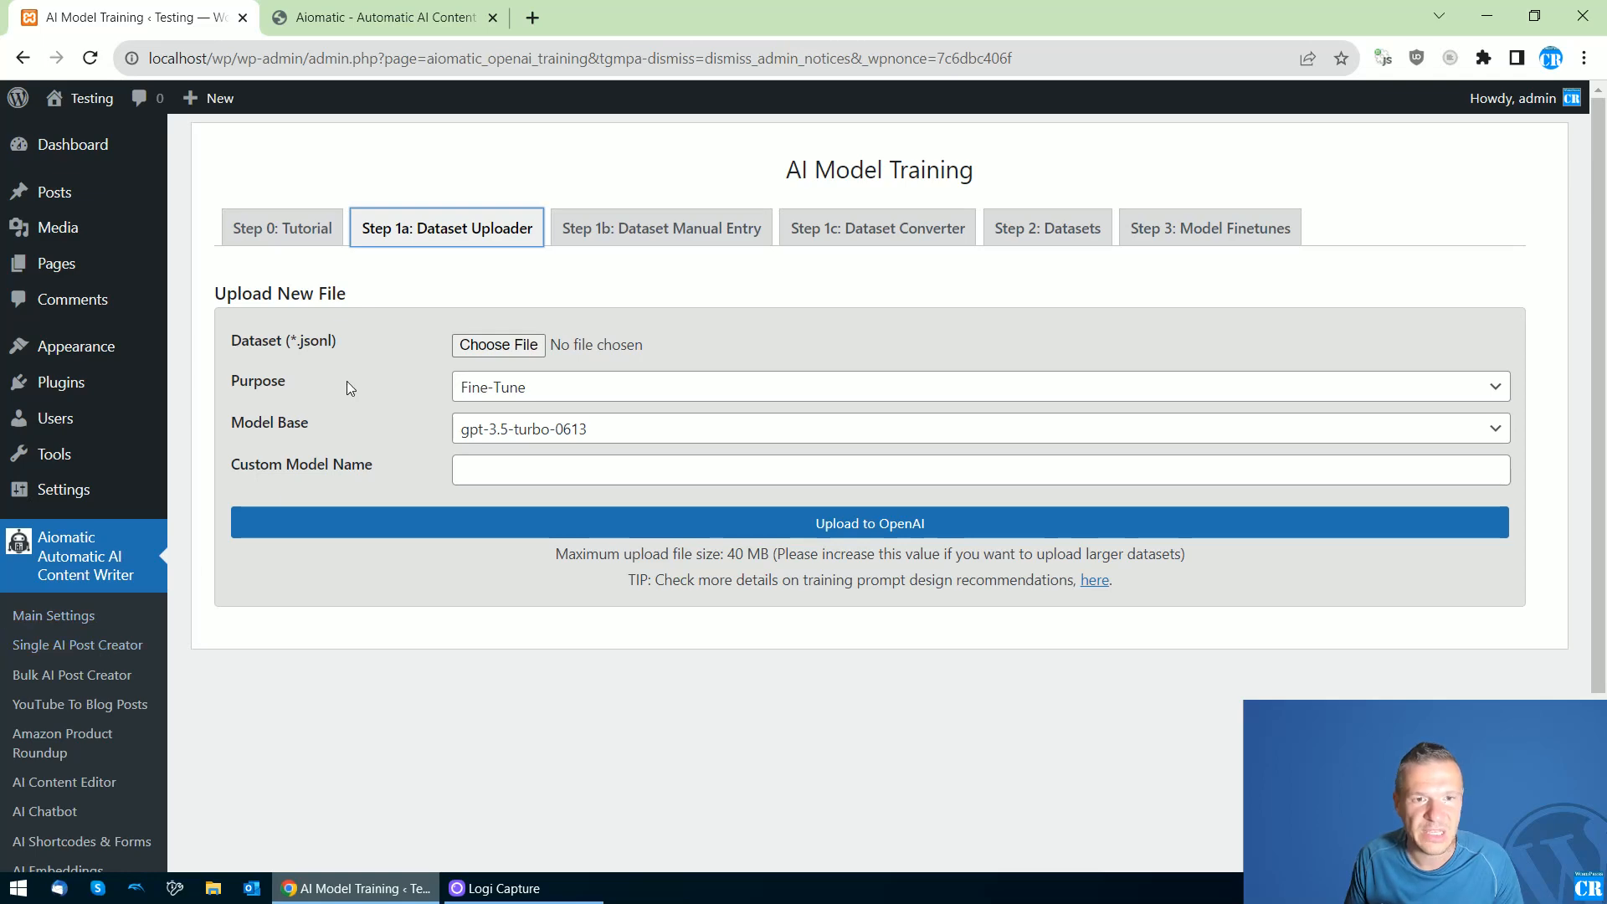
scroll(344, 385, down, 3)
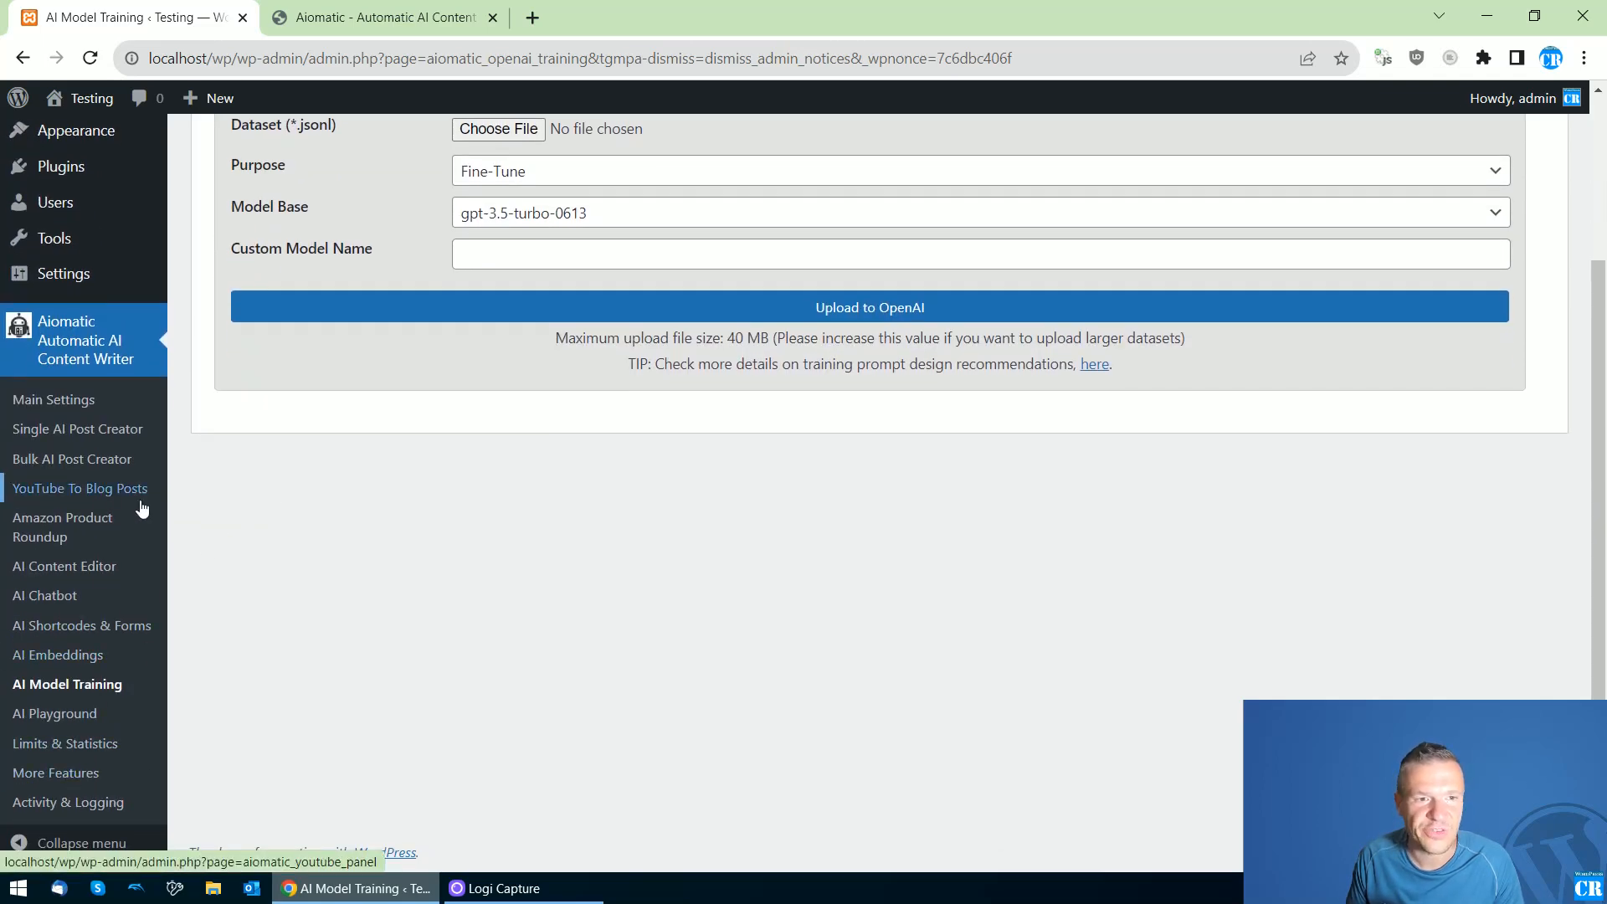
scroll(293, 494, up, 3)
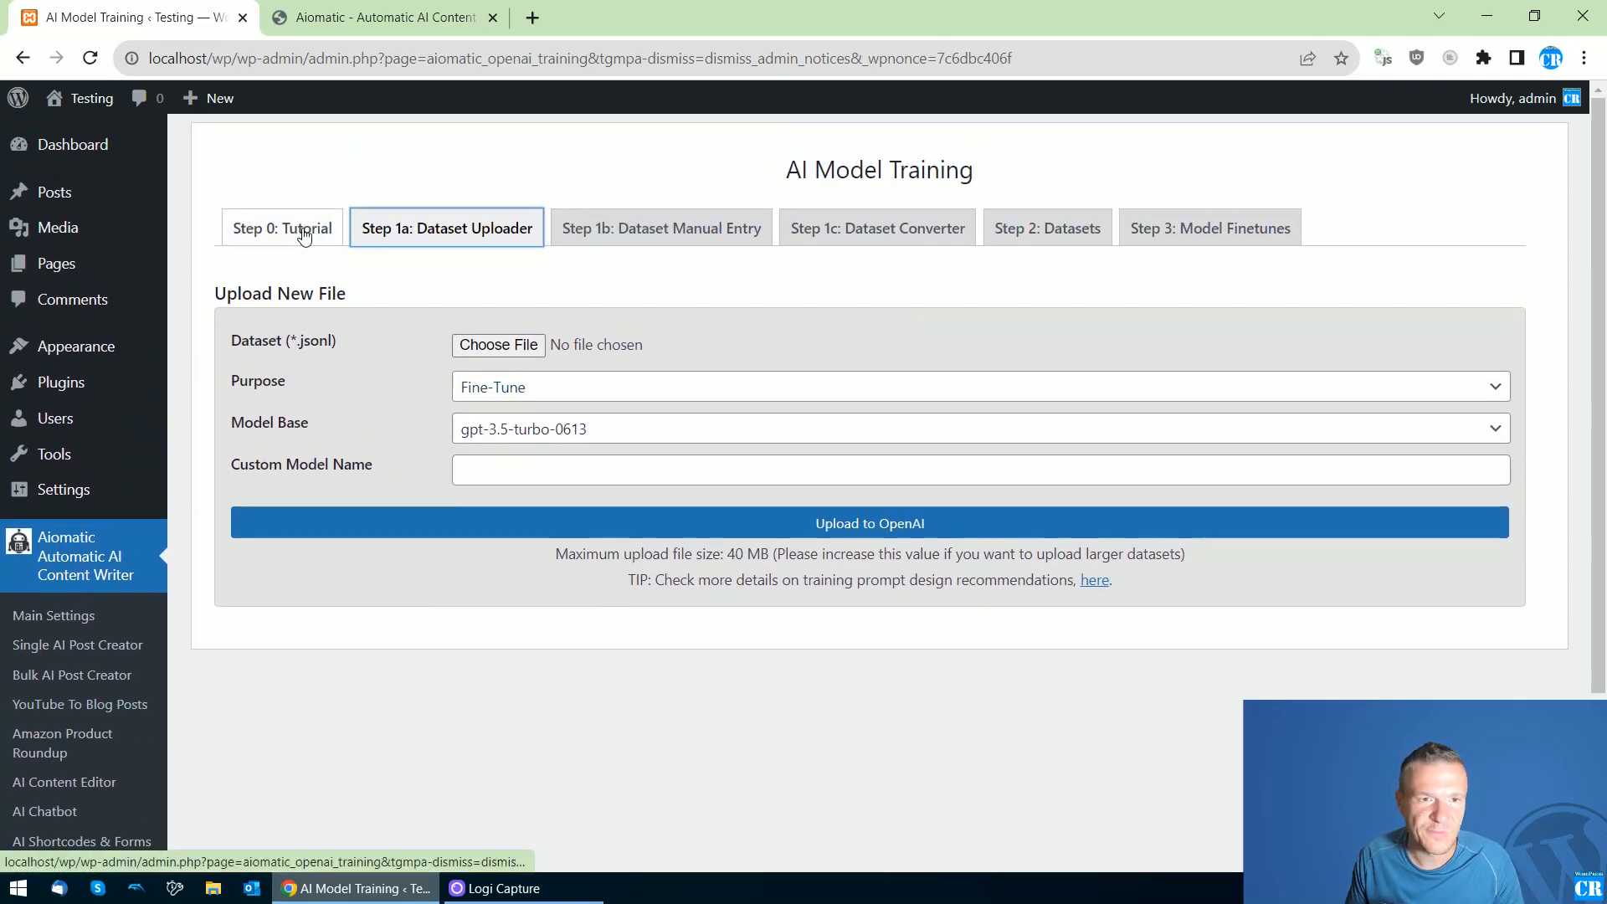
scroll(69, 525, down, 3)
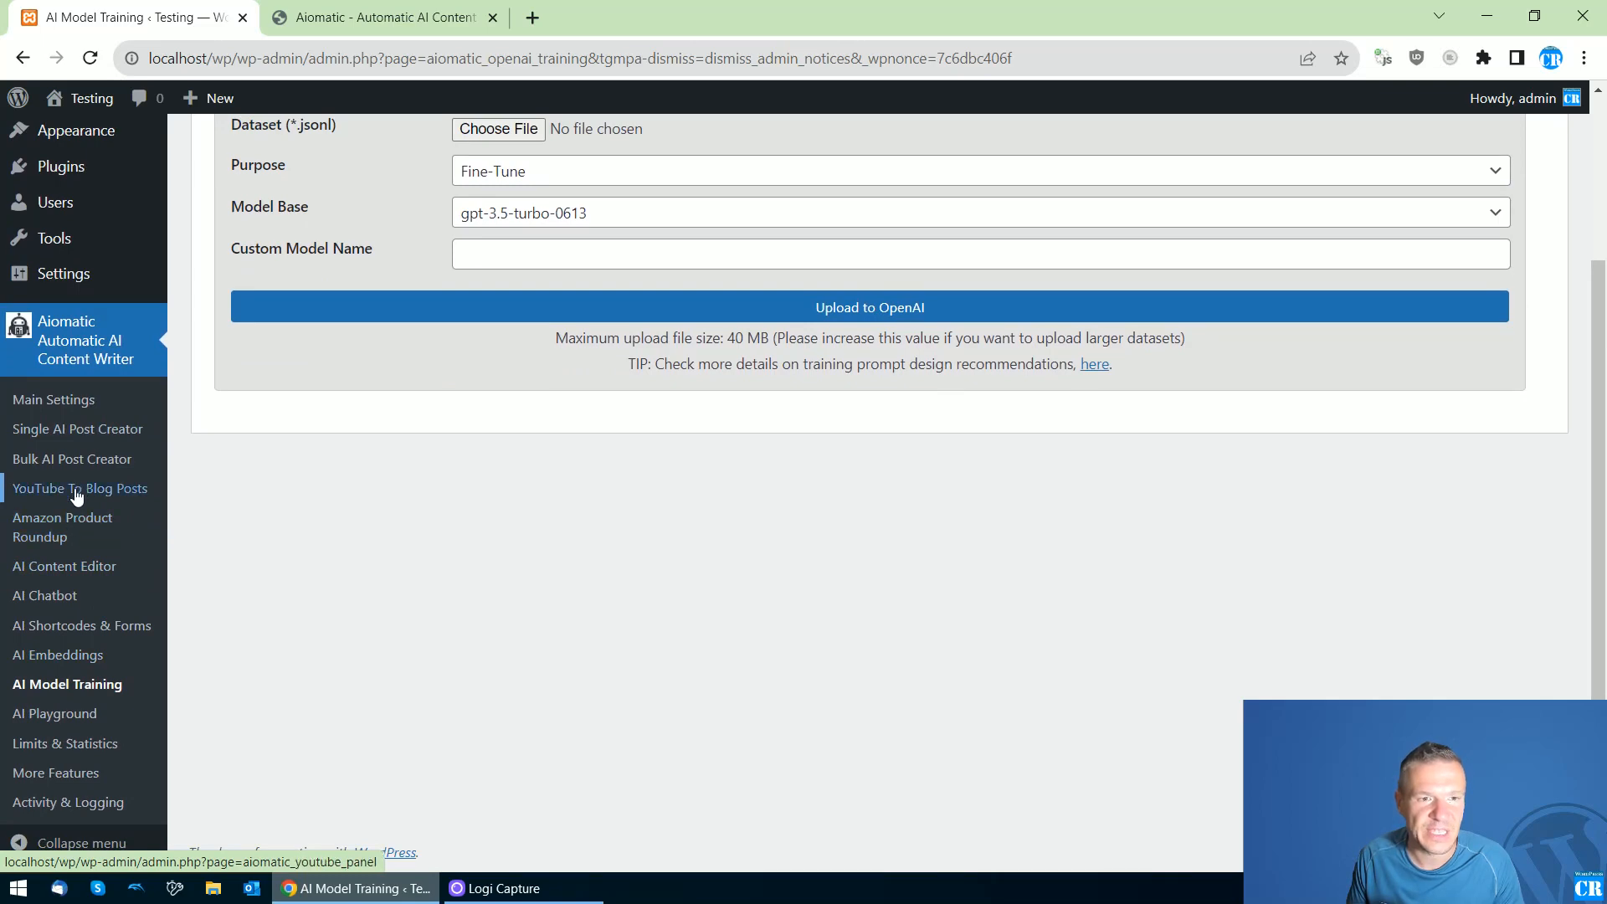
scroll(596, 490, up, 3)
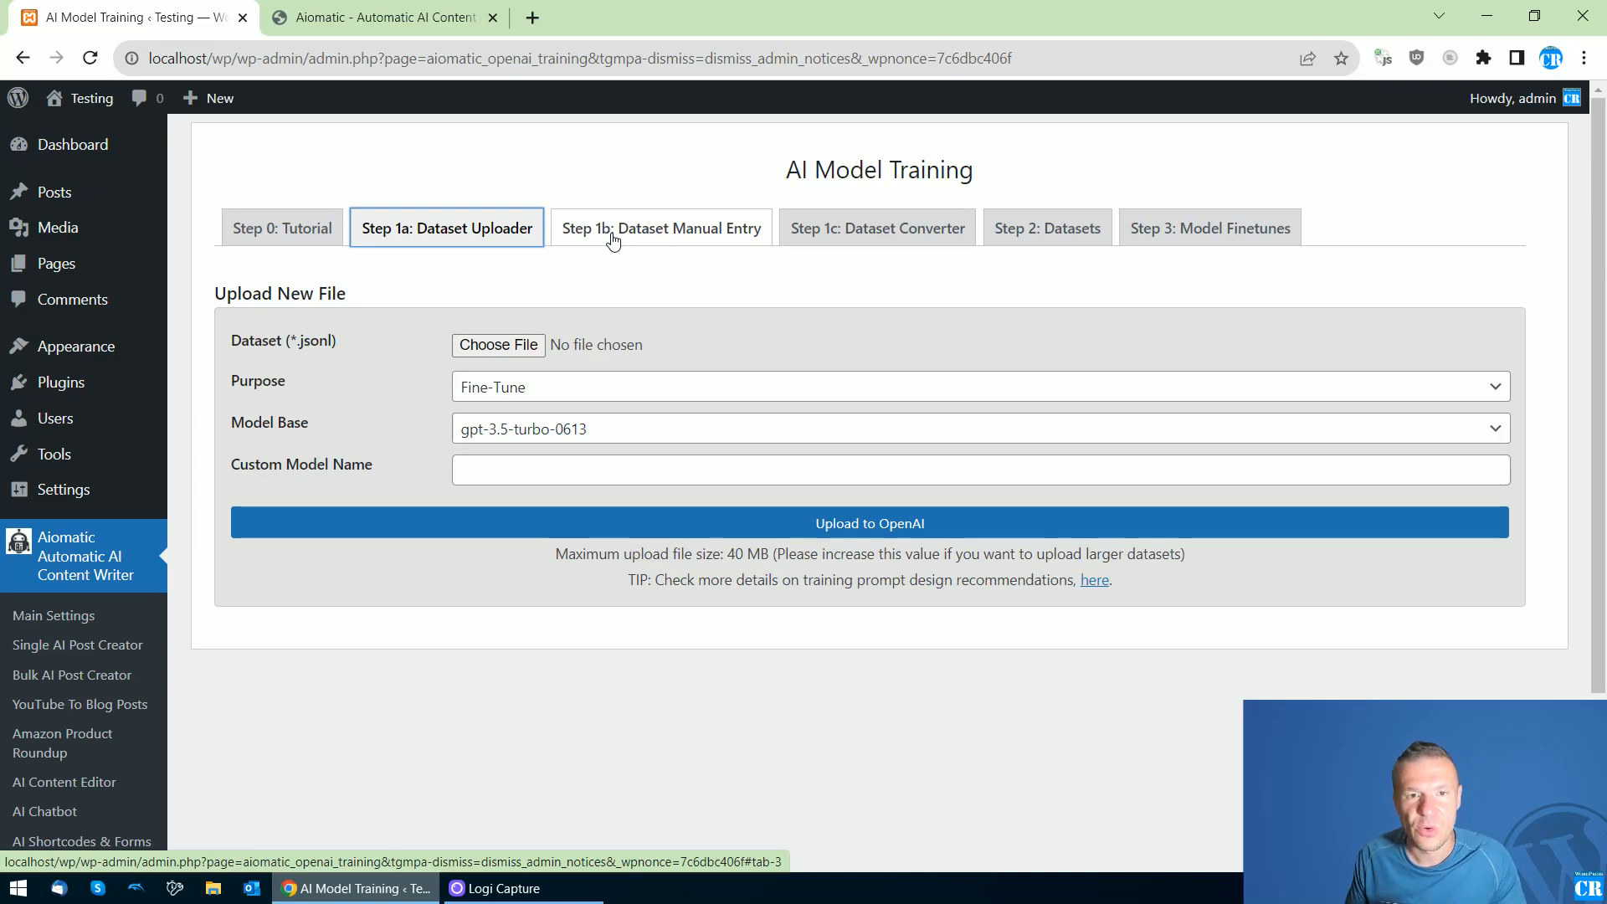
Look over the manual dataset entry form and the options of the dataset converter
click(613, 241)
scroll(638, 368, down, 3)
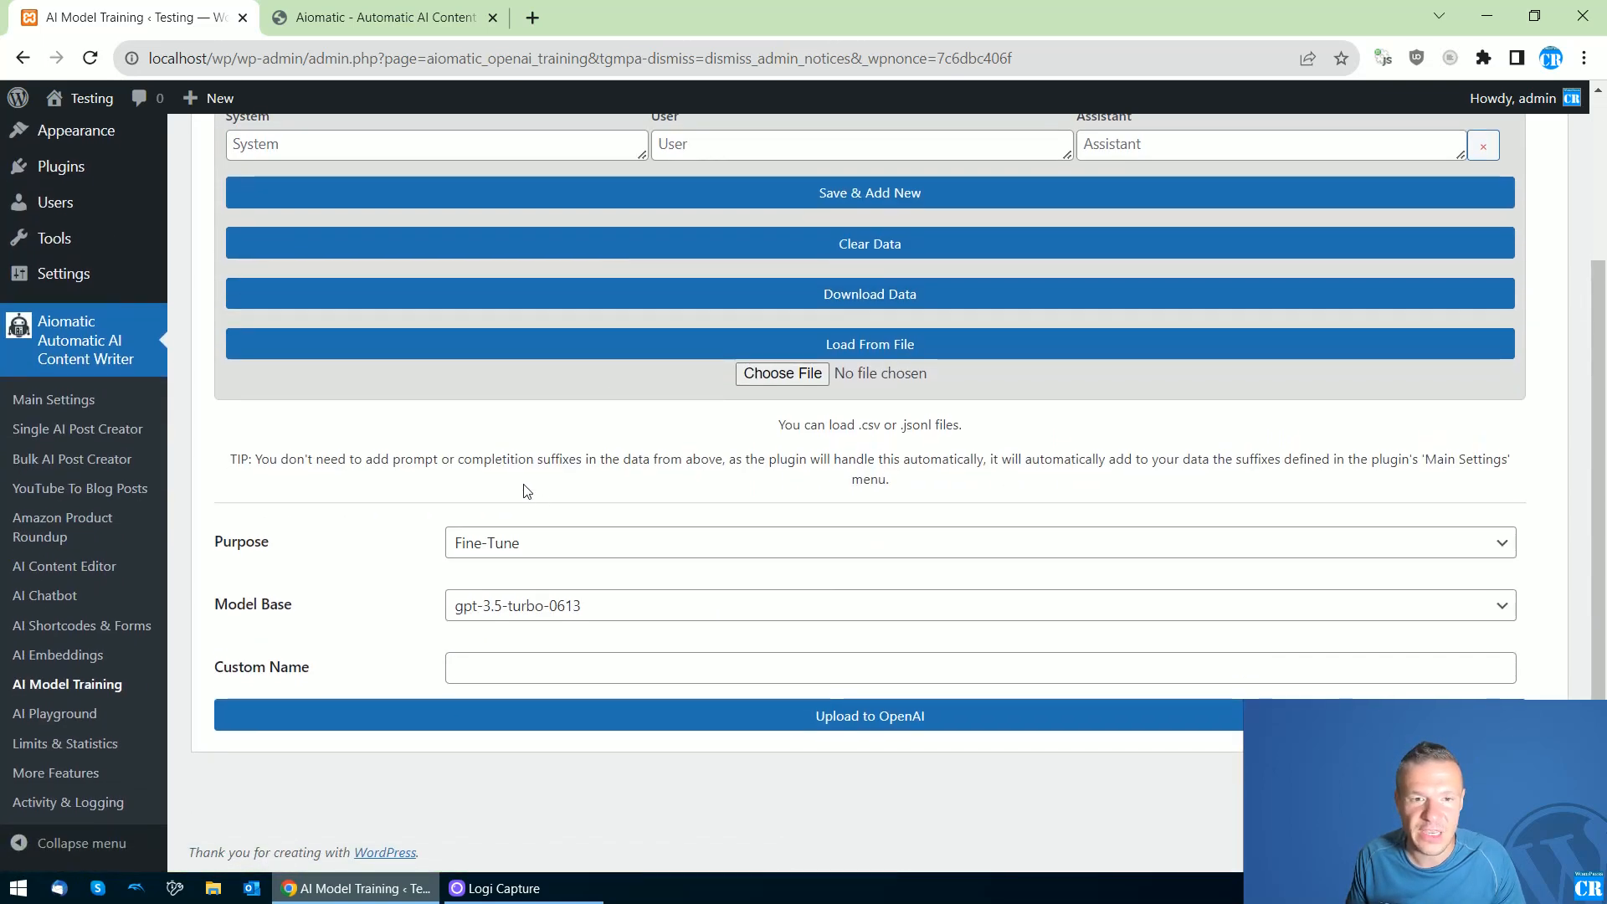
scroll(821, 521, up, 3)
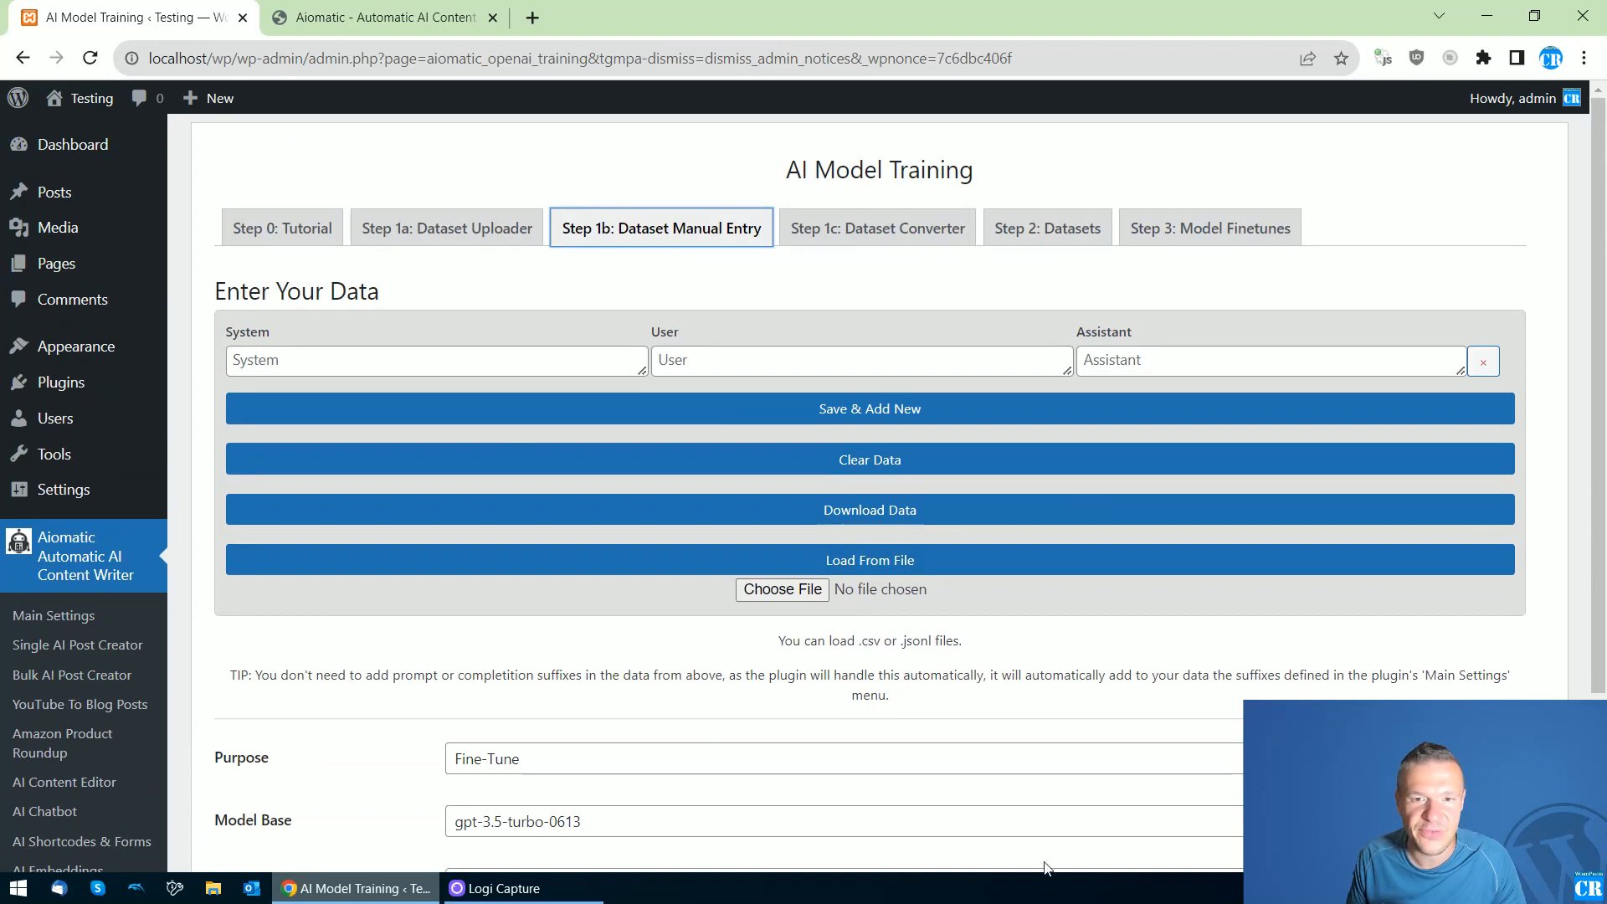
click(882, 239)
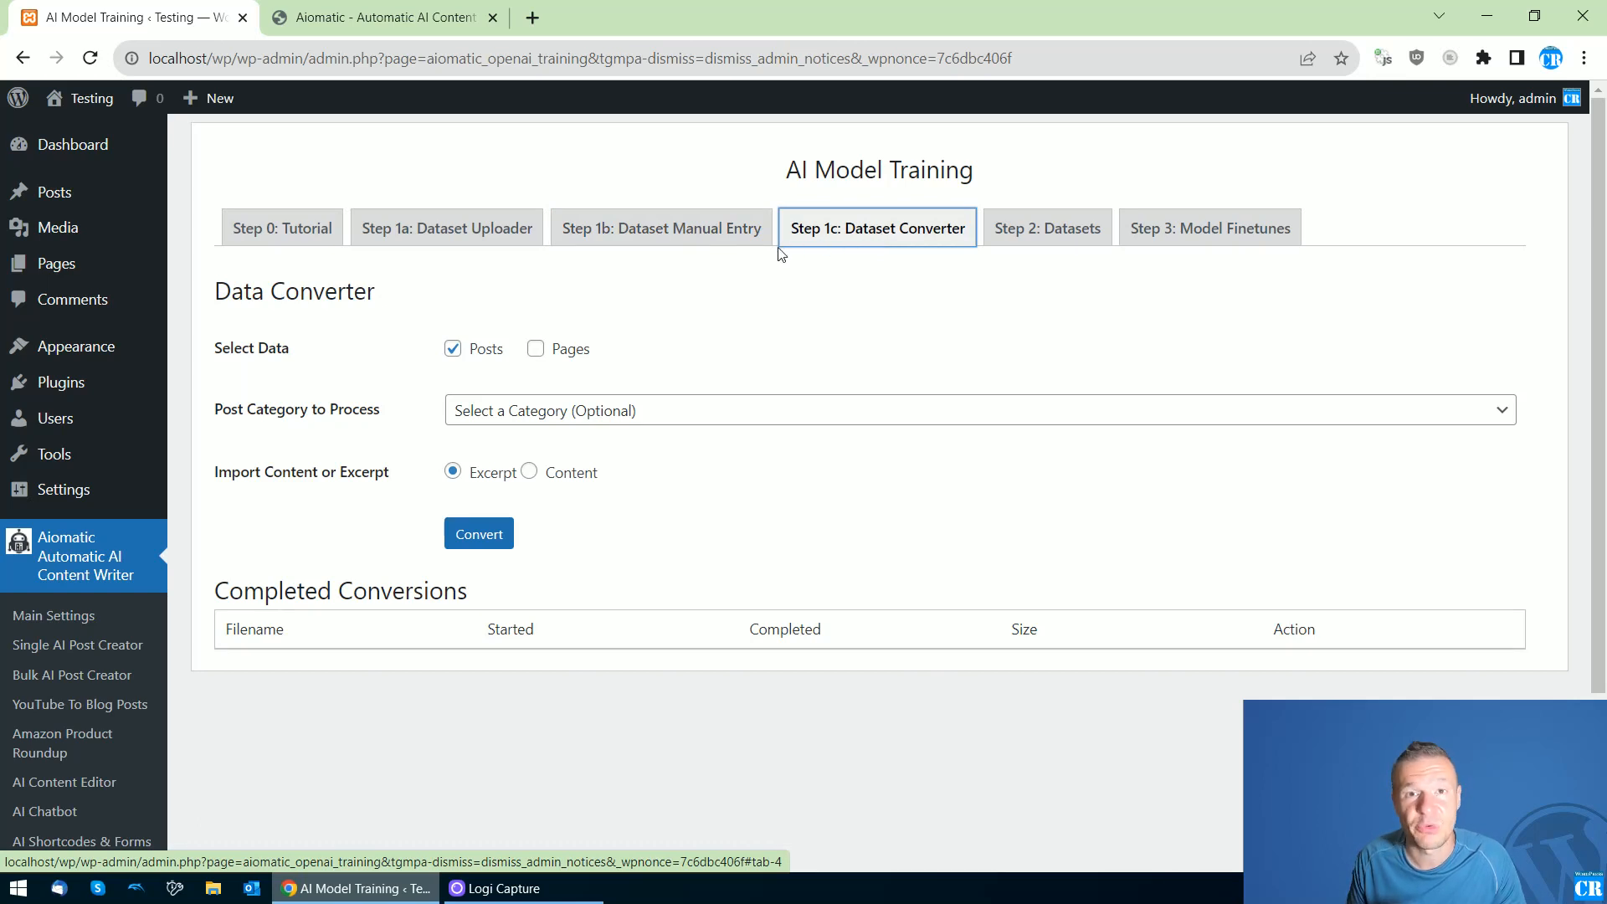